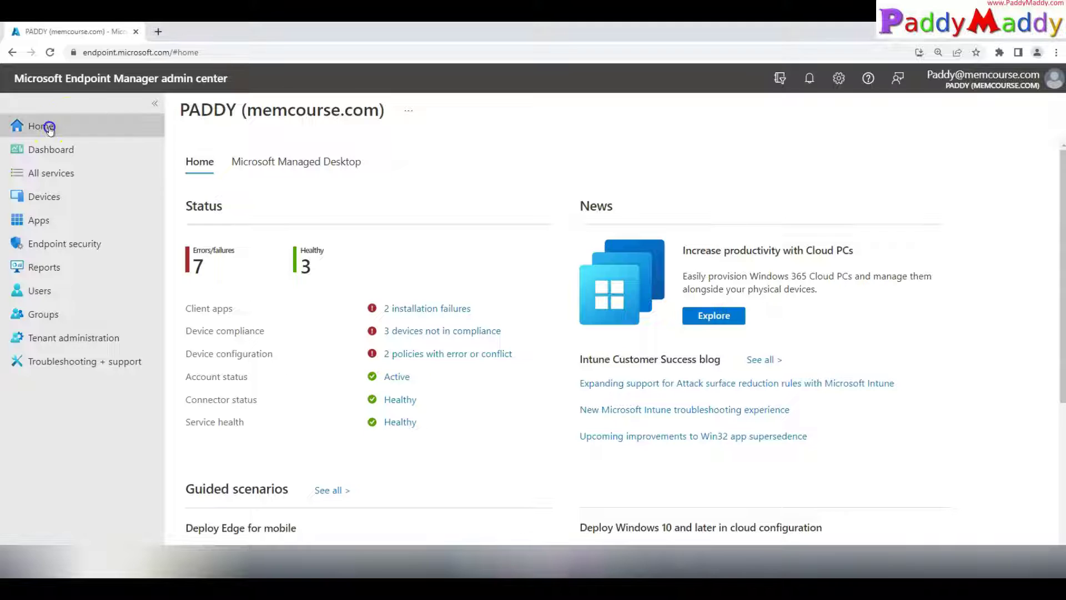
Step: Review the tenant's Remote Help settings: Disabled, unenrolled devices Not allowed, Disable Chat No
left_click(69, 336)
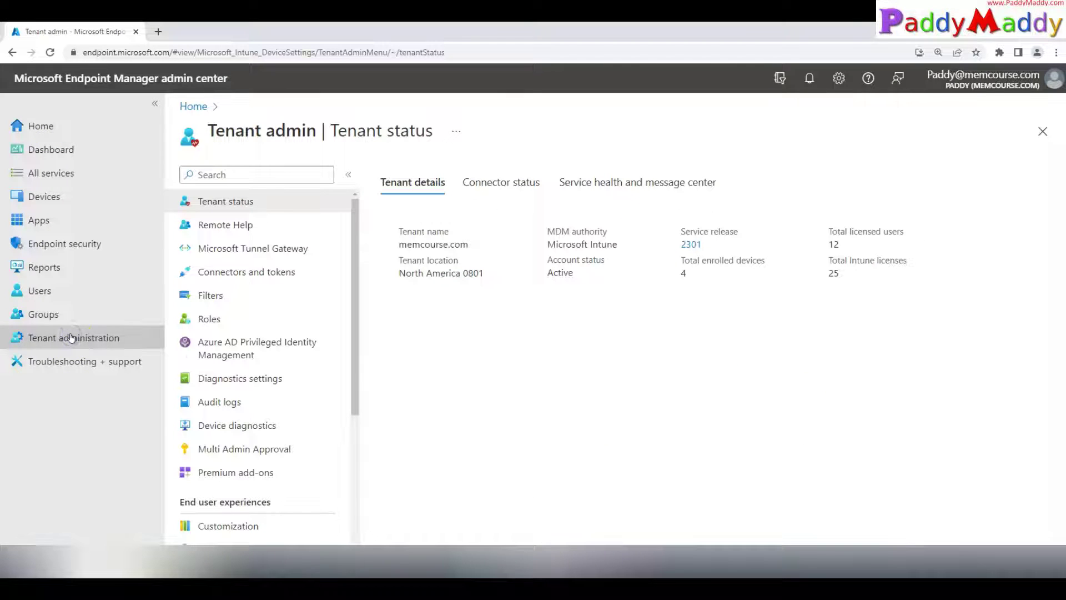
left_click(245, 216)
left_click(469, 181)
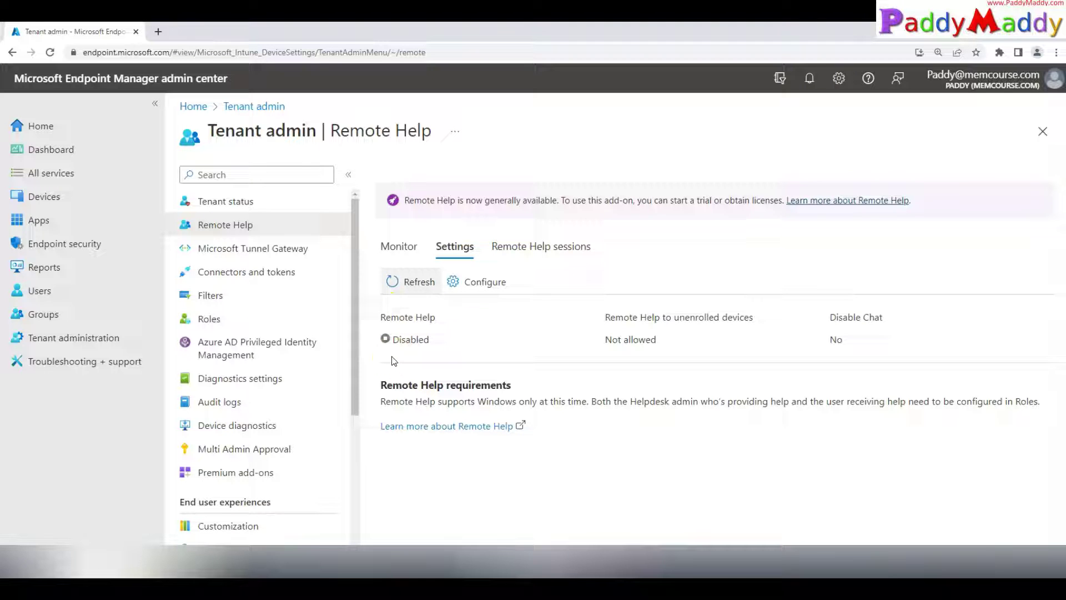
left_click_drag(611, 338, 852, 357)
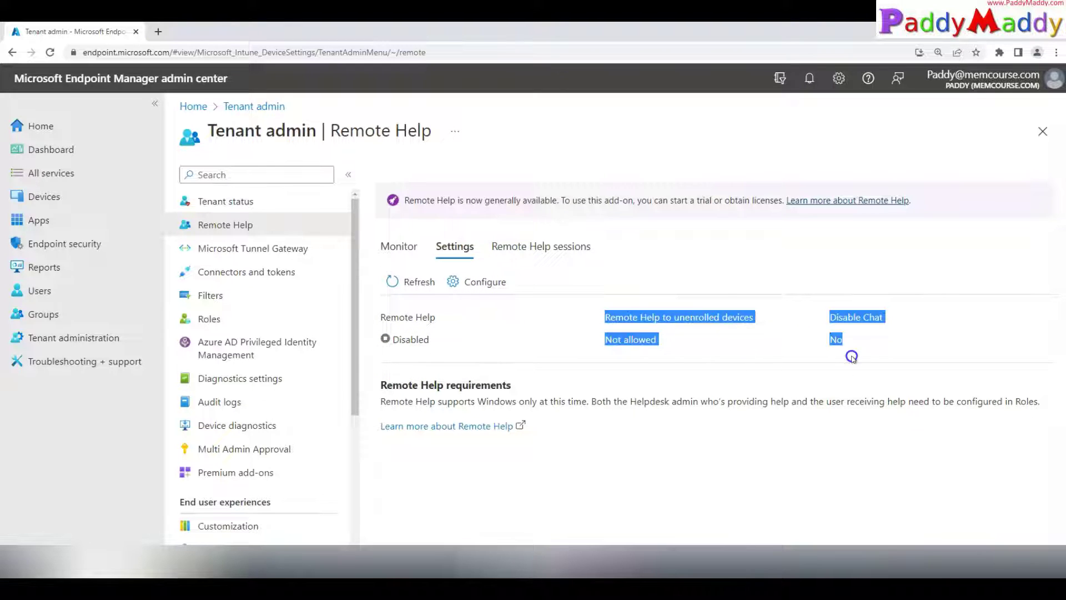
left_click(481, 284)
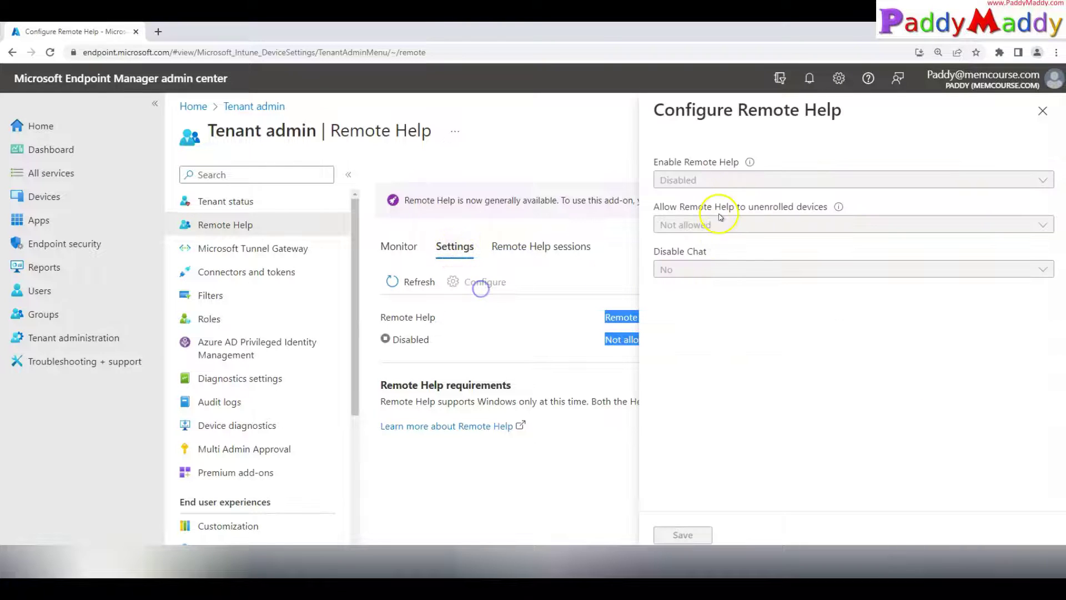
left_click(1042, 111)
scroll(286, 332, "down", 2)
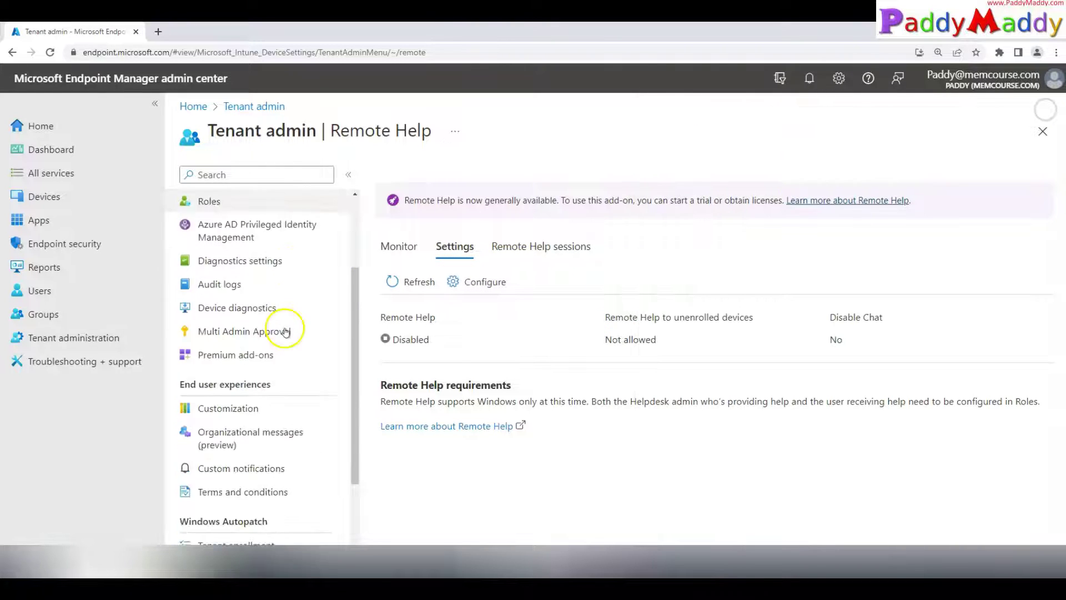
scroll(285, 331, "down", 1)
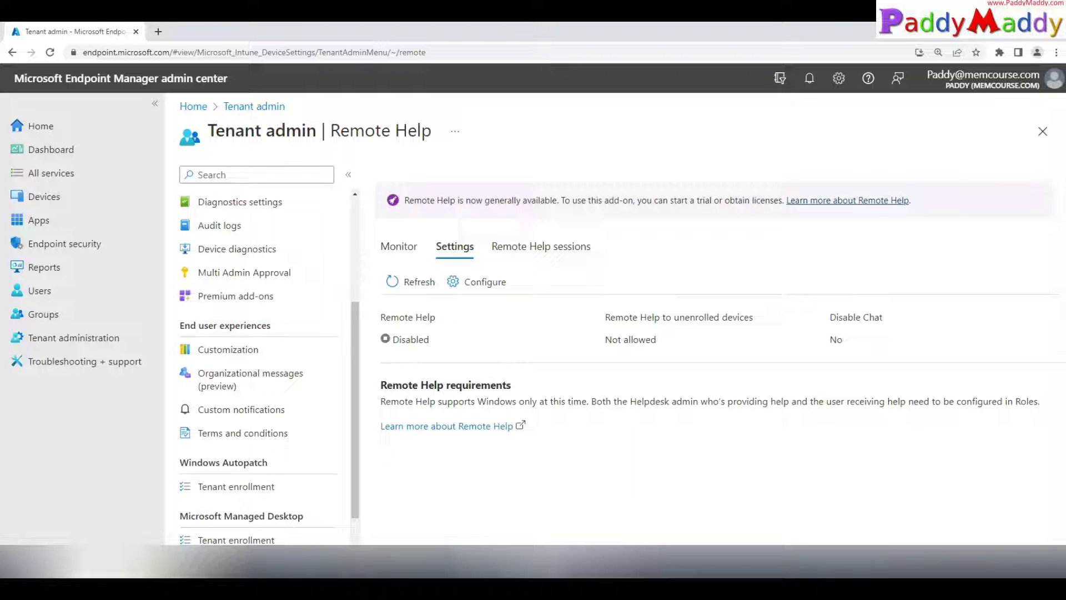
Step: Open the Remote Help add-on details under Premium add-ons and go to Purchase services
left_click(232, 297)
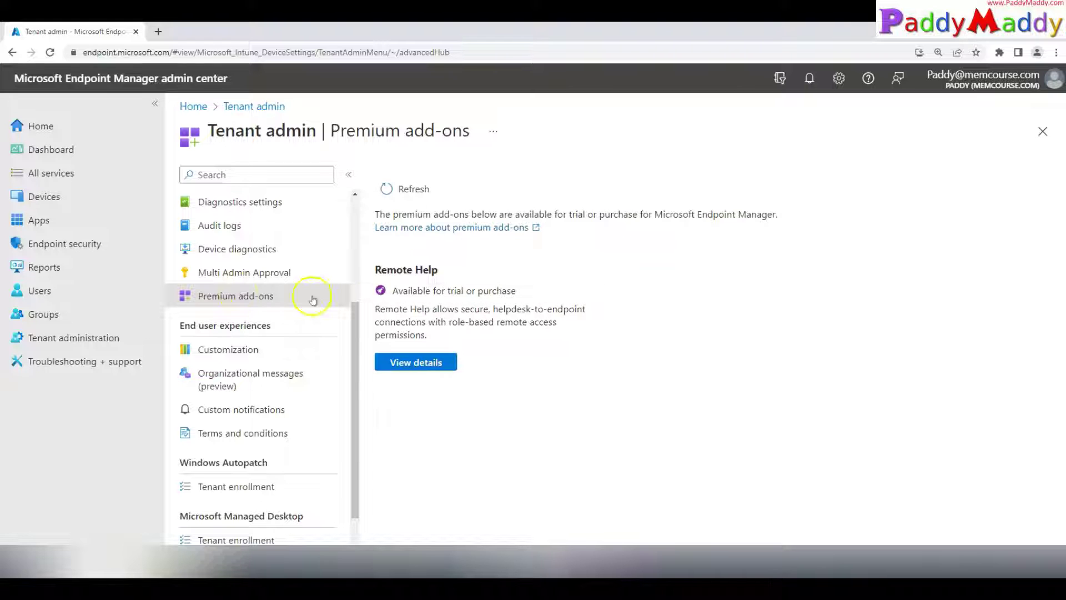
left_click_drag(377, 214, 817, 217)
left_click(817, 218)
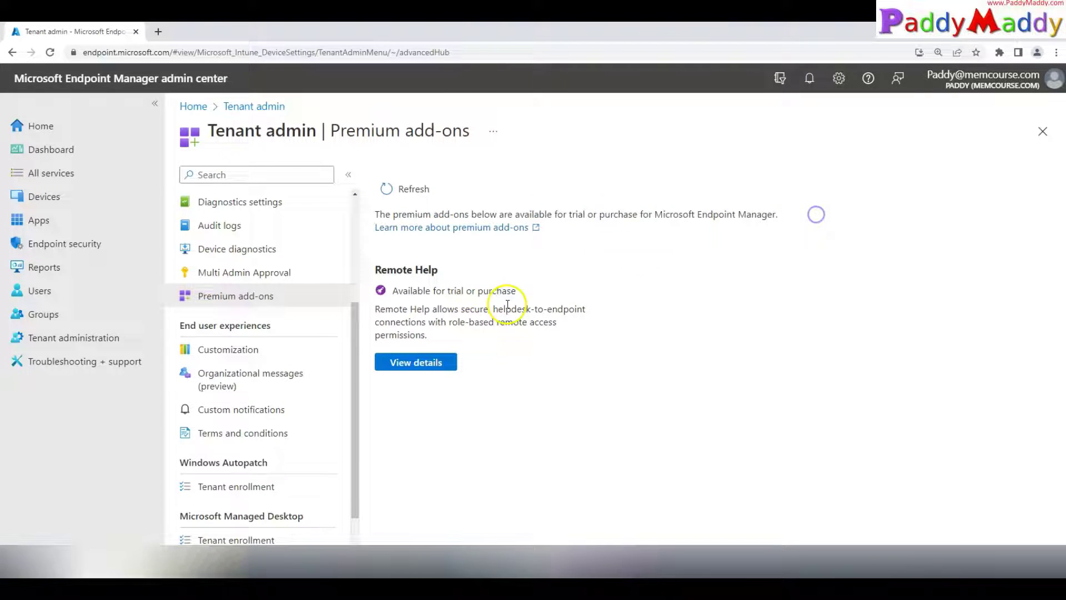
left_click(410, 367)
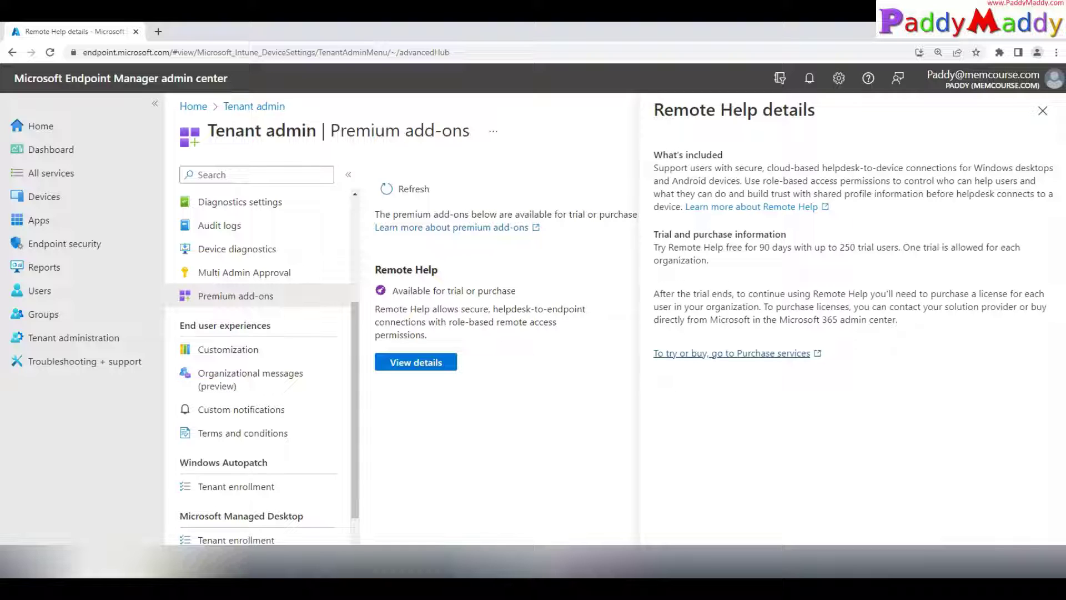
left_click(747, 355)
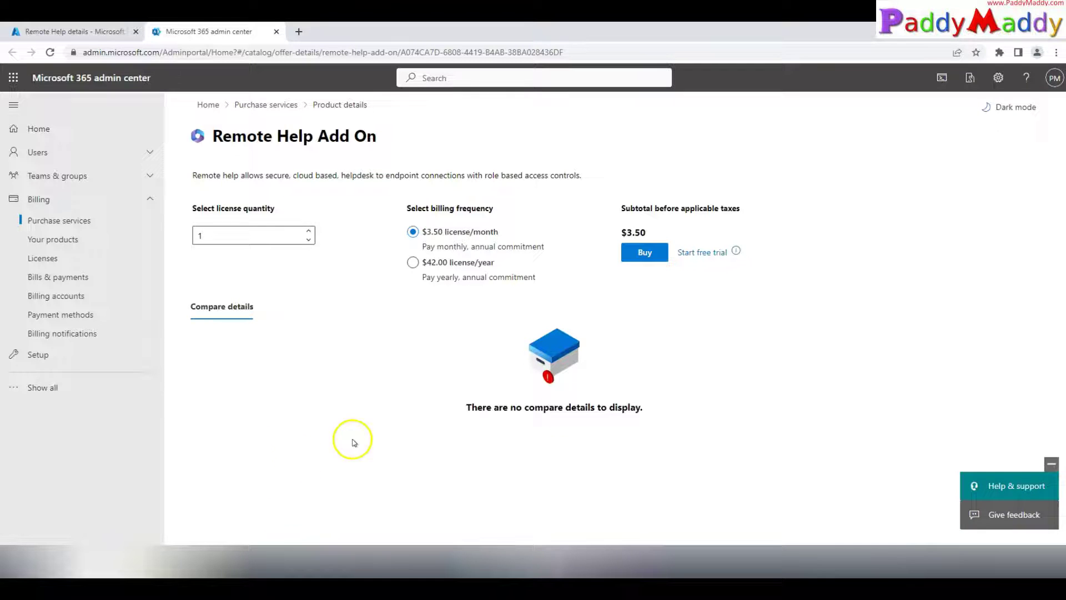
Step: Order the 90-day Remote Help Add On free trial with 250 licenses
left_click(702, 253)
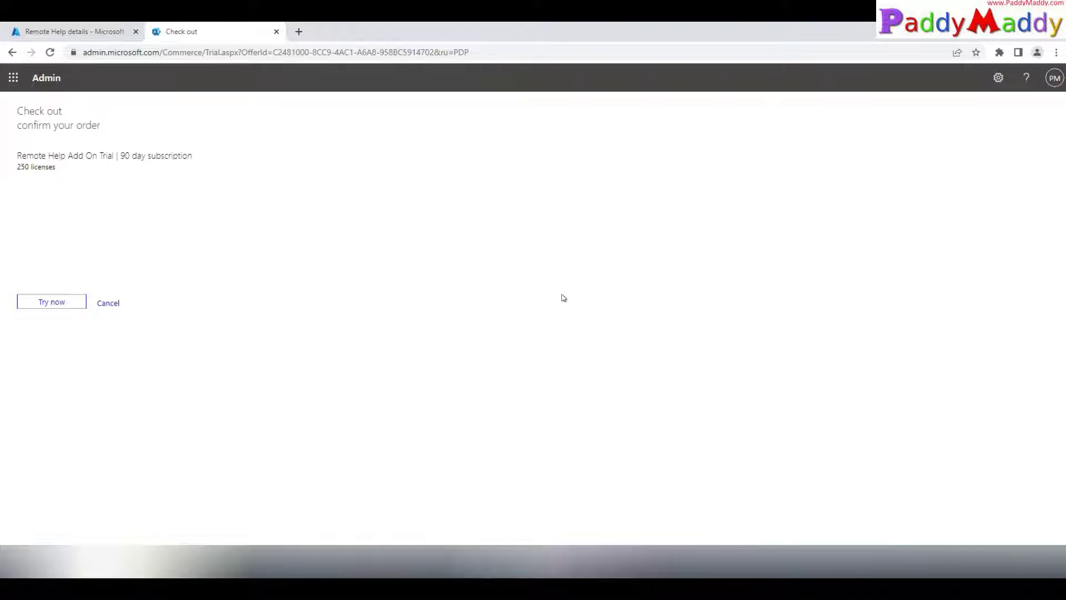
left_click_drag(66, 156, 147, 170)
left_click(54, 299)
key("ctrl+plus")
key("ctrl+plus")
left_click(72, 394)
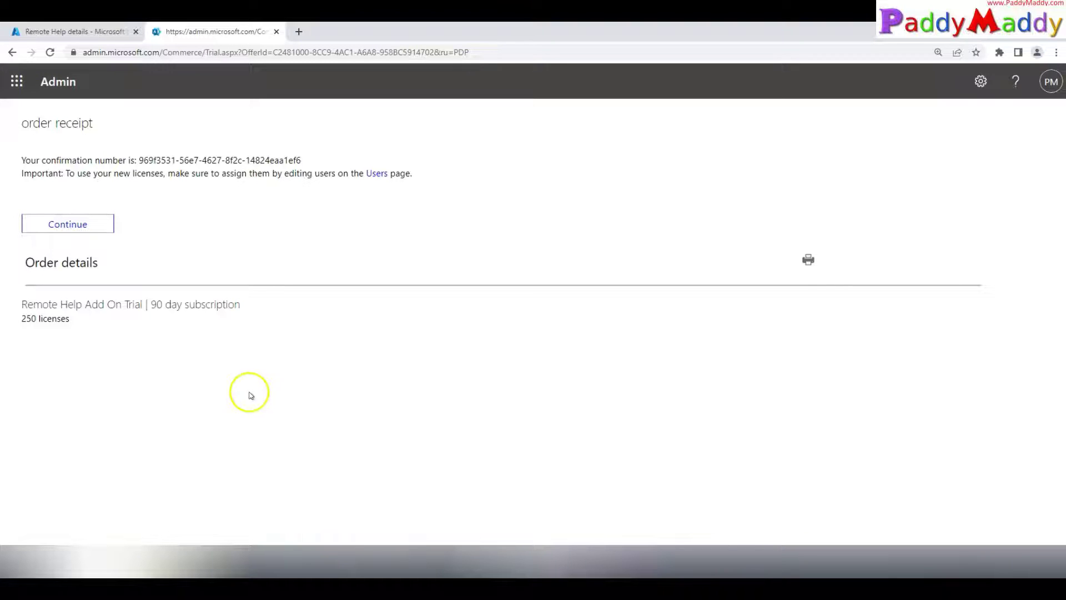
Step: Continue from the receipt to Billing > Licenses to see the Remote Help Add On subscription
left_click(79, 223)
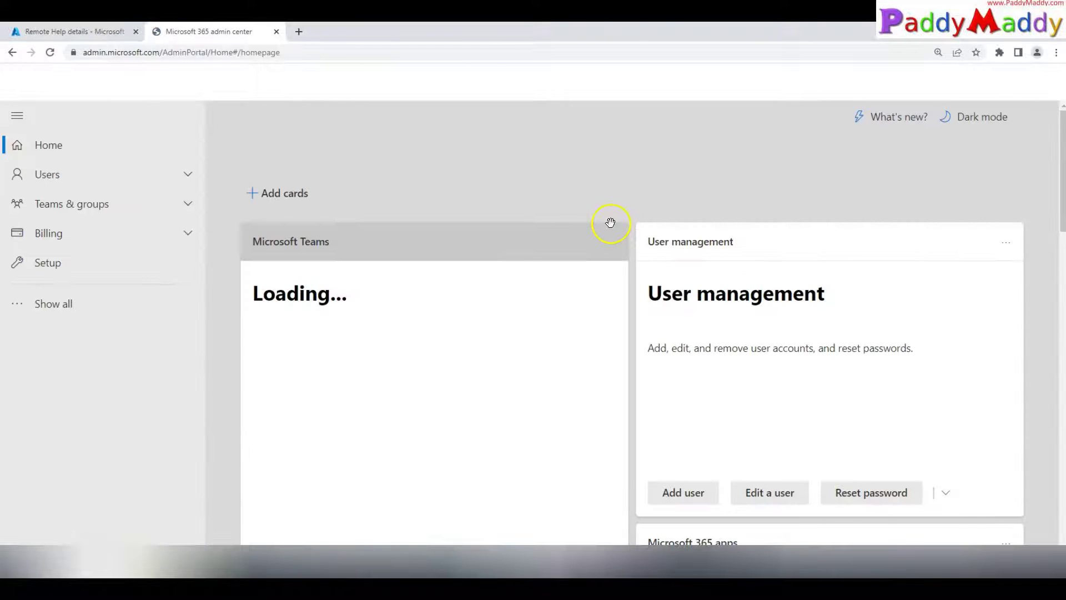
left_click(174, 236)
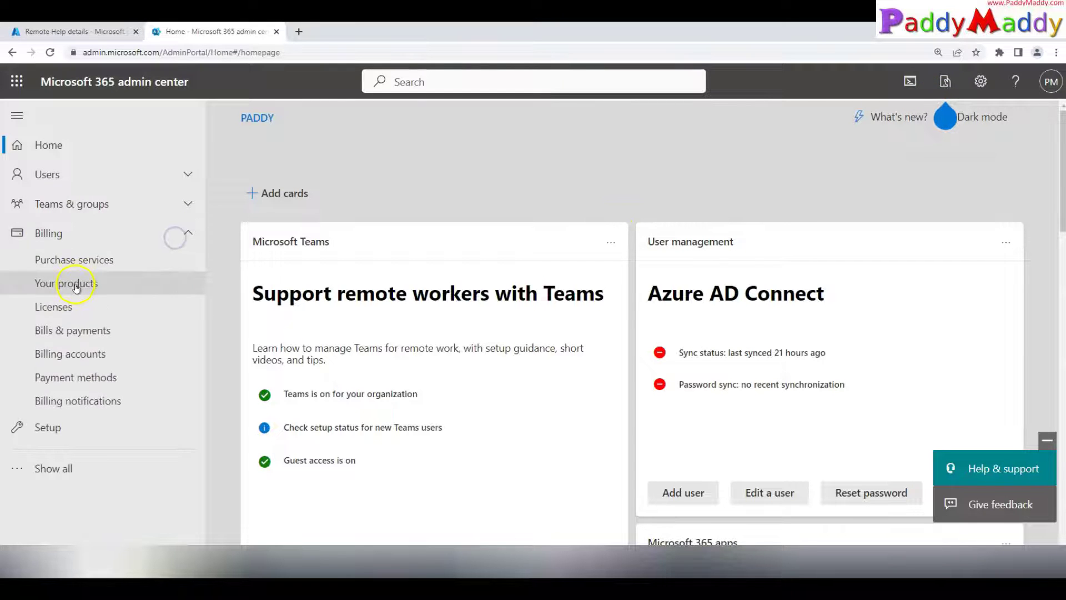
left_click(73, 304)
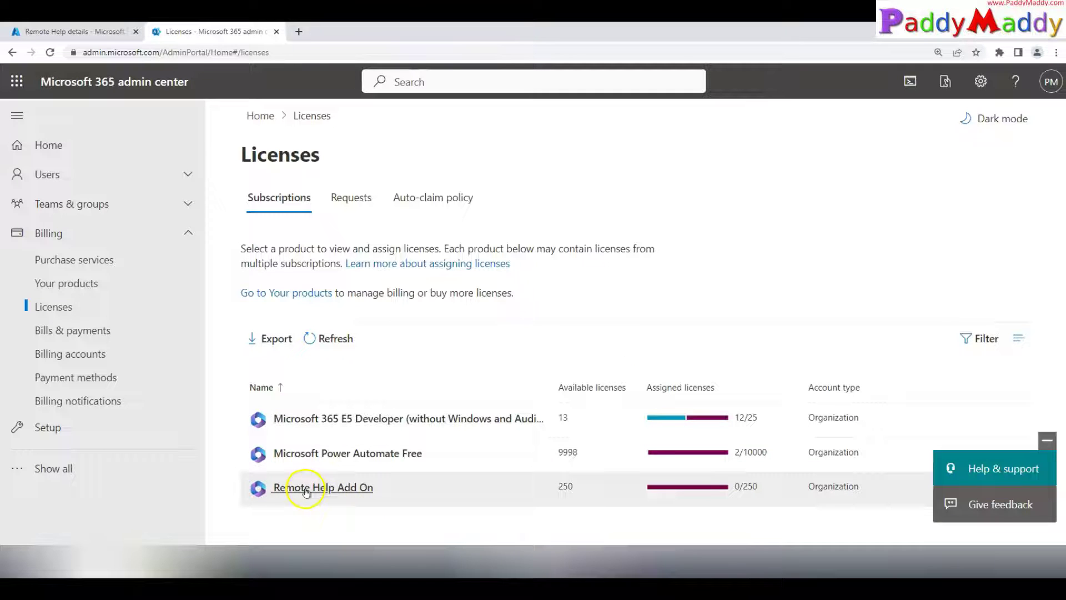
Step: Assign Remote Help Add On licenses to two searched users, leaving 248 of 250, and close the tab
left_click(331, 488)
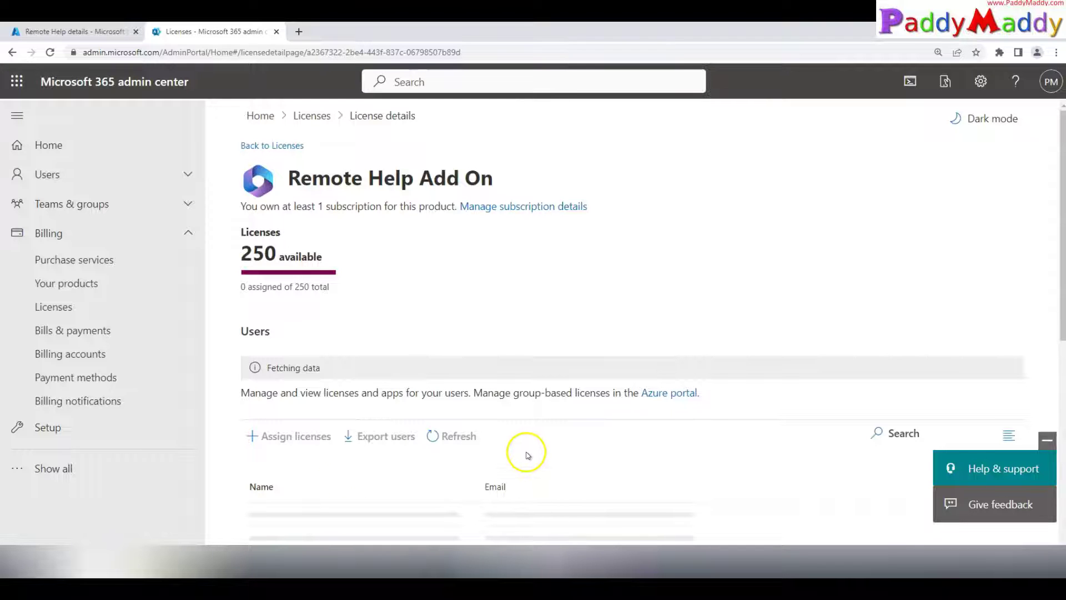
type("chris")
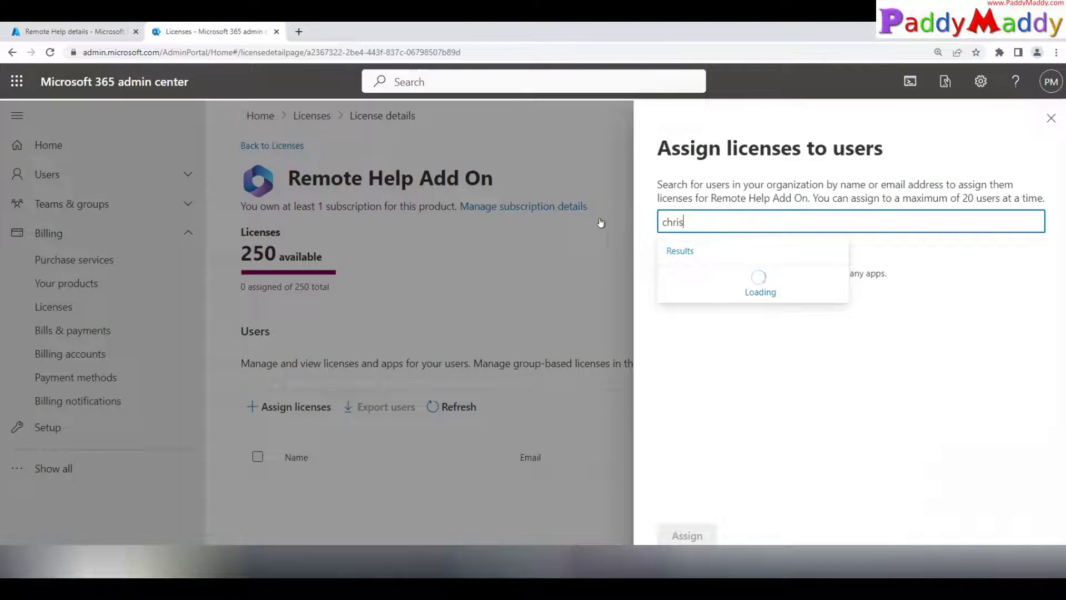
left_click(722, 286)
type("paddy")
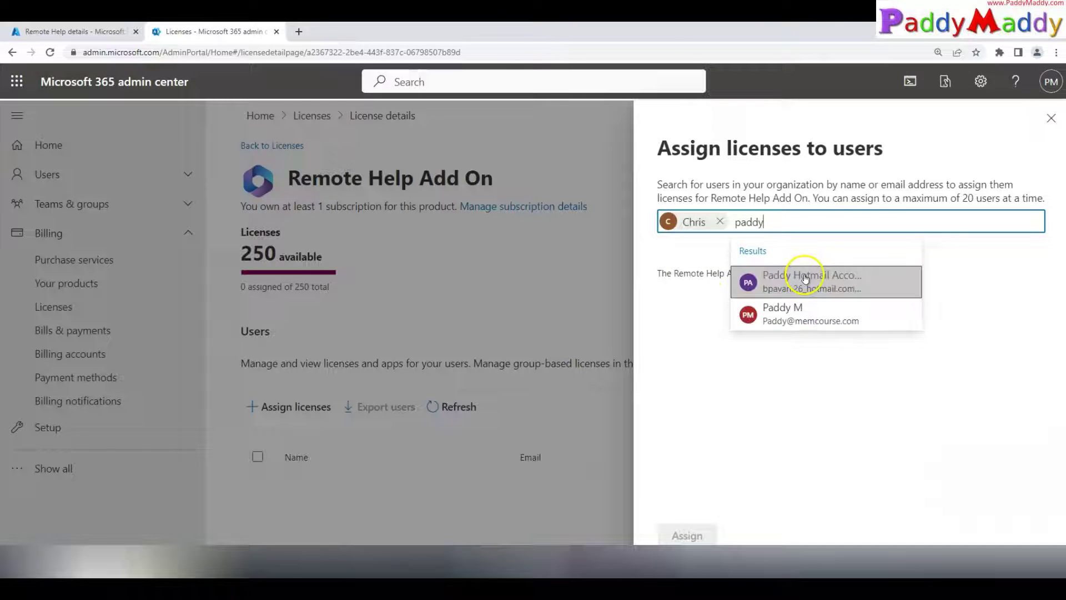
left_click(804, 311)
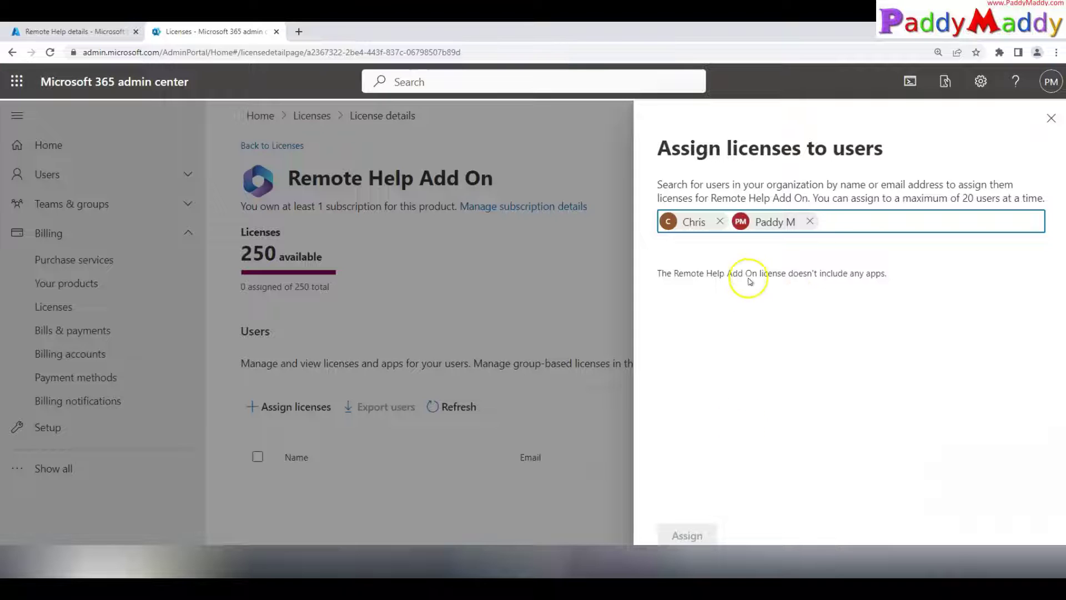
left_click(689, 537)
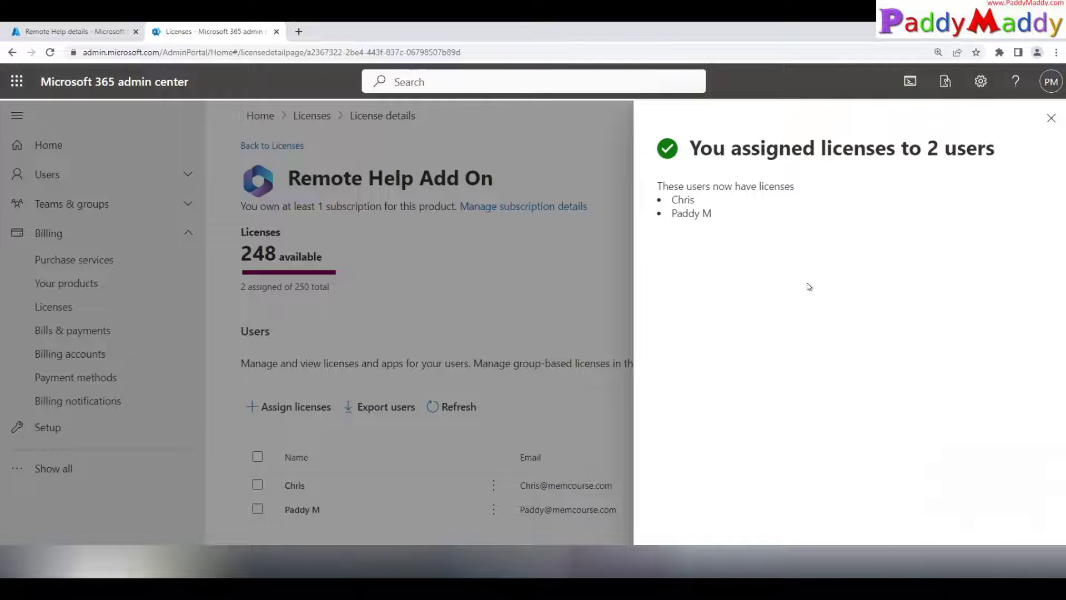
left_click(1050, 119)
left_click(276, 32)
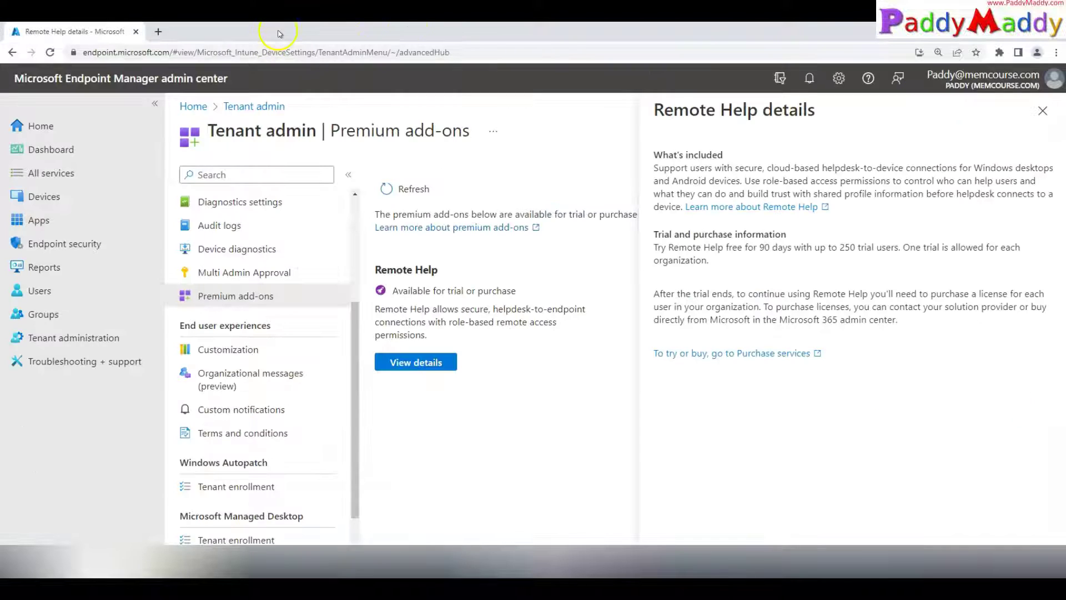
Step: Refresh Premium add-ons and confirm Remote Help shows 89 days left in trial
left_click(1047, 118)
left_click(405, 190)
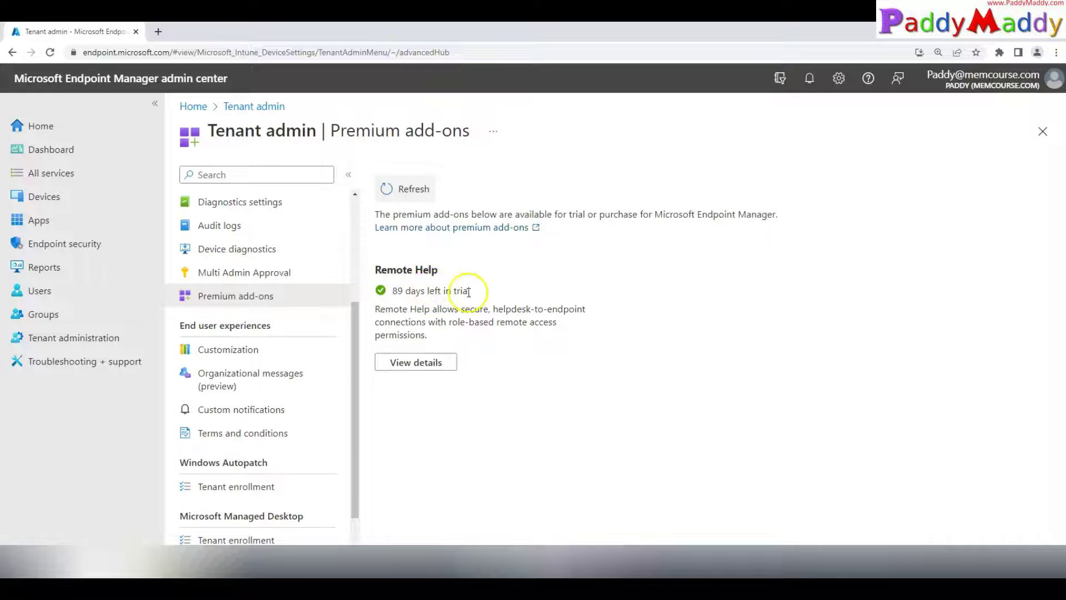
left_click(416, 361)
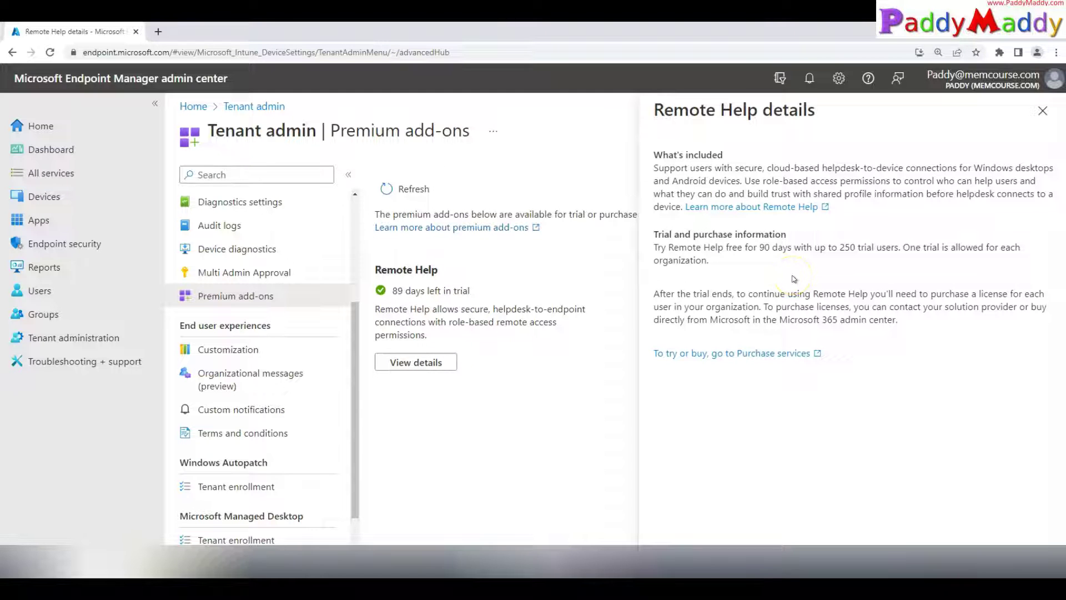
left_click(1042, 110)
Step: Return to the Tenant admin Remote Help settings, which still read Disabled
left_click(222, 298)
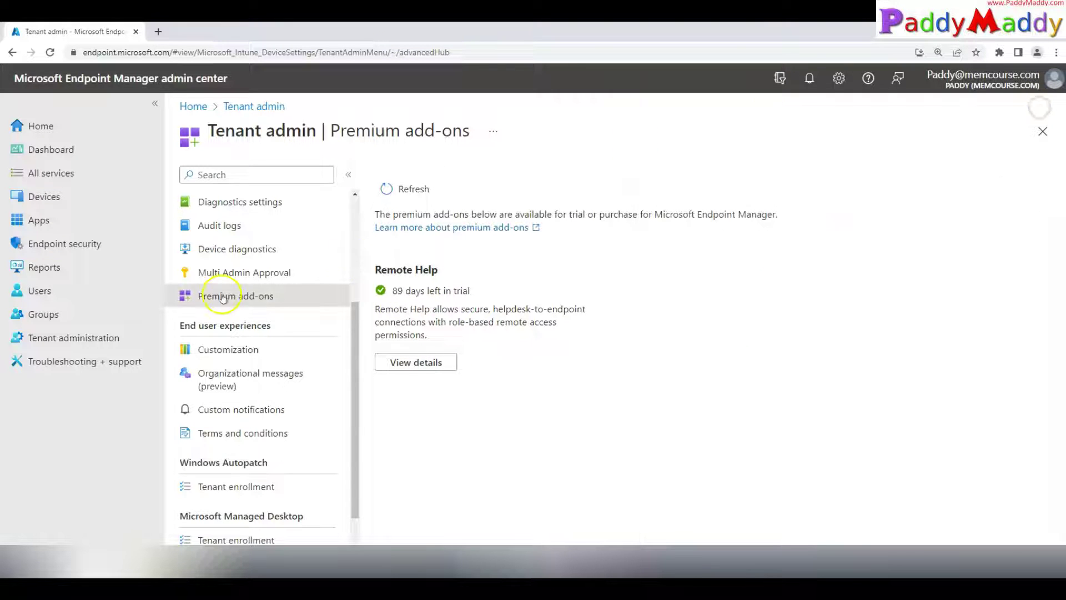
scroll(223, 298, "up", 3)
left_click(242, 224)
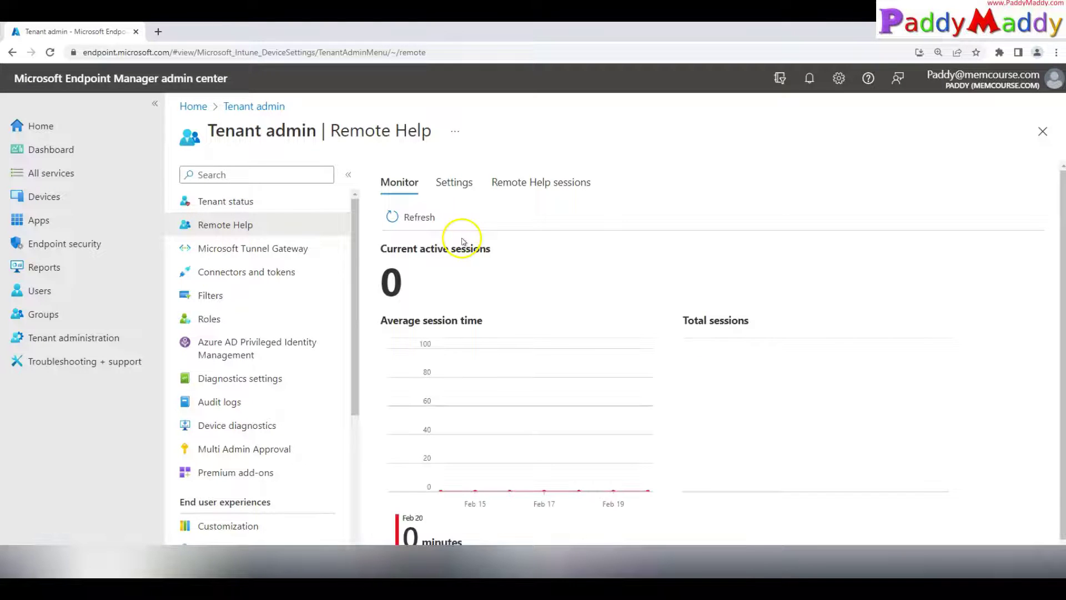
left_click(453, 181)
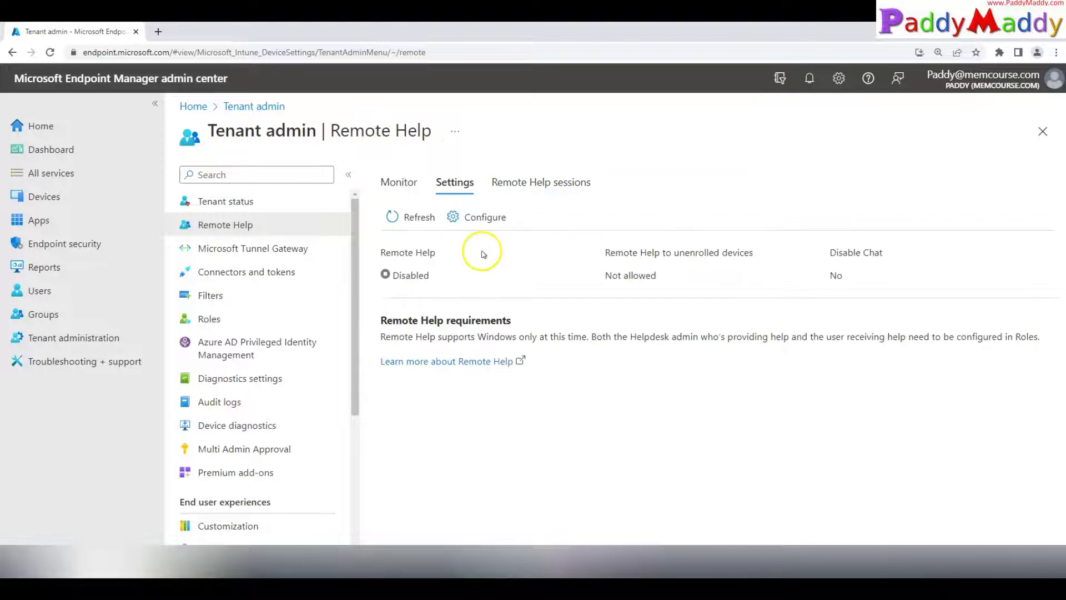
Step: Set Remote Help to Enabled and allow it for unenrolled devices
left_click(485, 216)
left_click(709, 179)
left_click(688, 198)
left_click(721, 225)
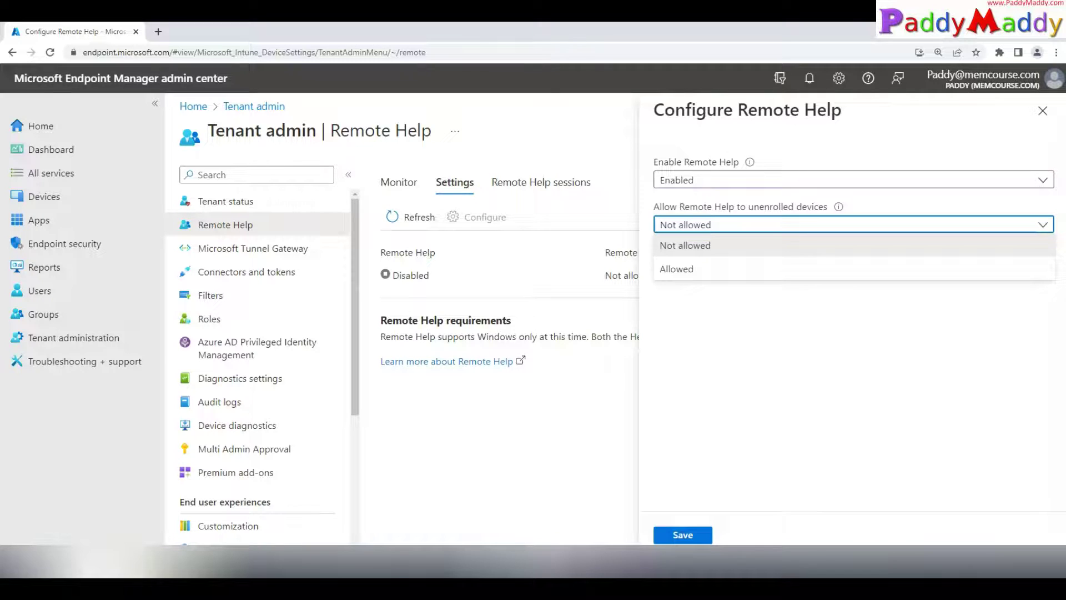
left_click_drag(702, 179, 778, 161)
left_click(700, 269)
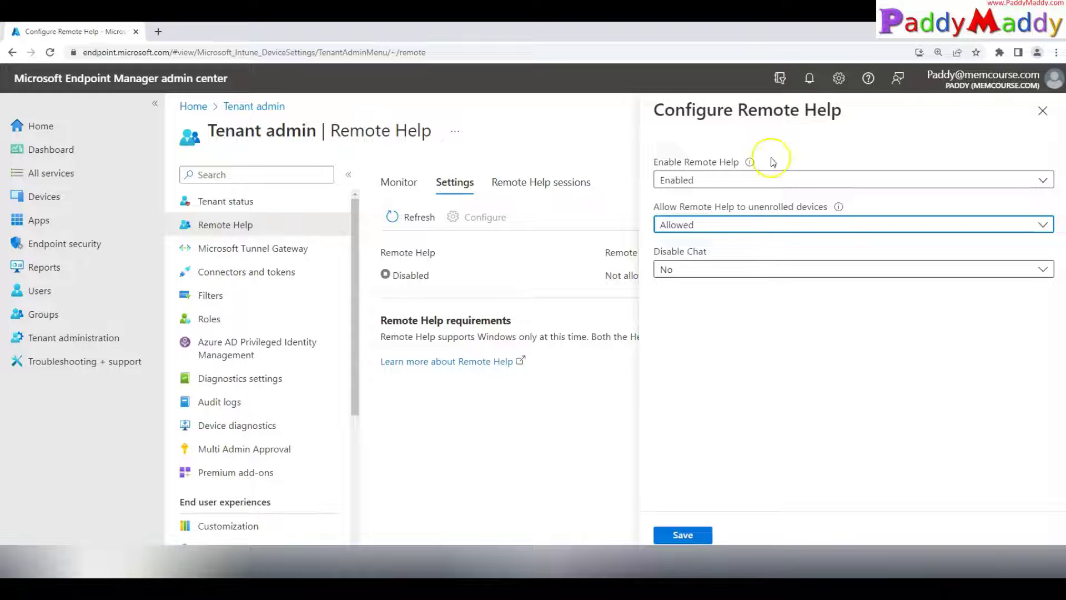
left_click_drag(981, 85, 1039, 86)
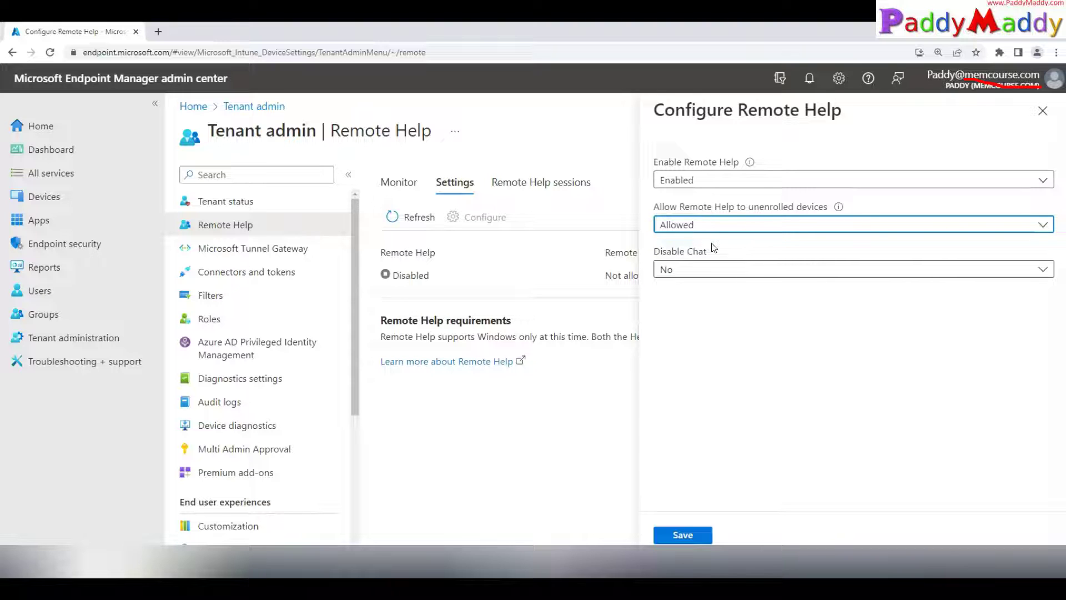
Step: Set Disable Chat to Yes and save the Remote Help settings
left_click(697, 270)
left_click(671, 291)
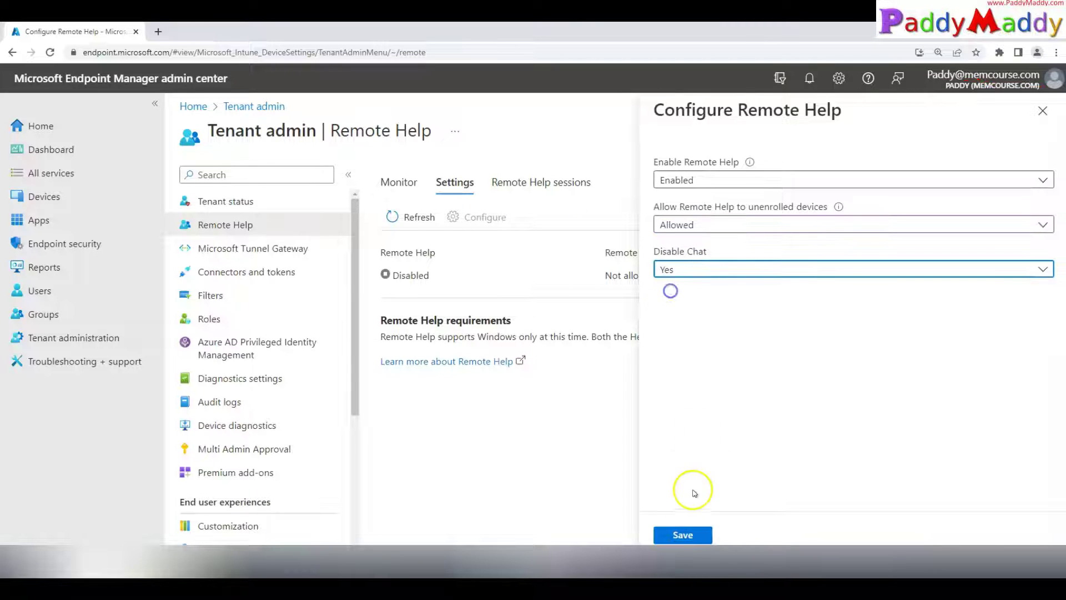
left_click(695, 535)
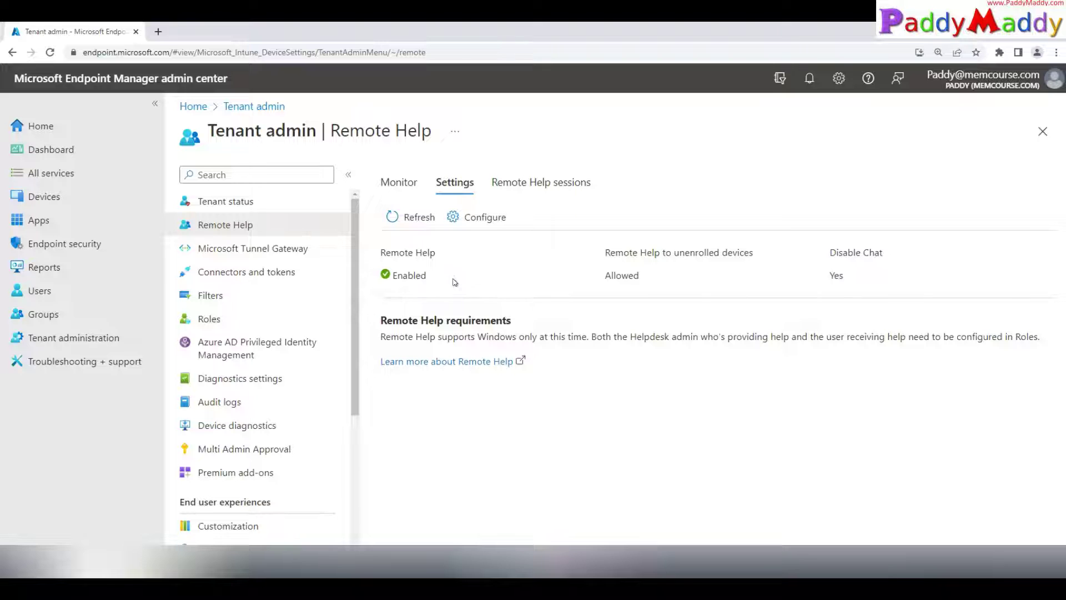
mouse_move(436, 275)
left_mouse_down()
mouse_move(446, 282)
mouse_move(494, 262)
left_mouse_up()
mouse_move(593, 289)
left_mouse_down()
mouse_move(676, 296)
mouse_move(688, 281)
mouse_move(756, 267)
left_mouse_up()
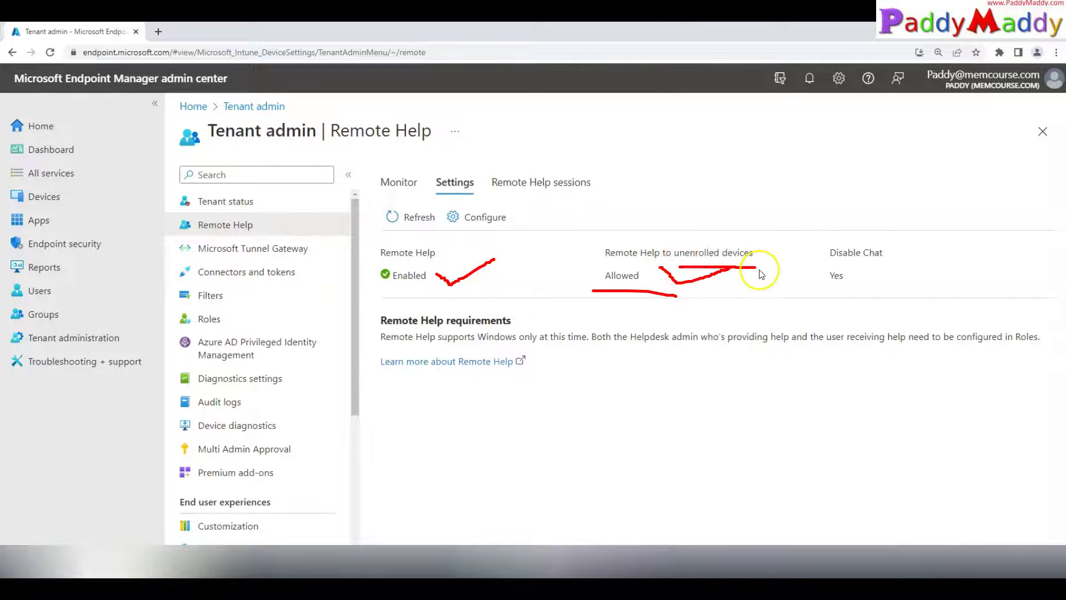
mouse_move(852, 277)
left_mouse_down()
mouse_move(857, 285)
mouse_move(902, 269)
left_mouse_up()
Step: Bring up the Whiteboard notes with the aka.ms Remote Help download link and installer commands
key("Escape")
key("alt+Tab")
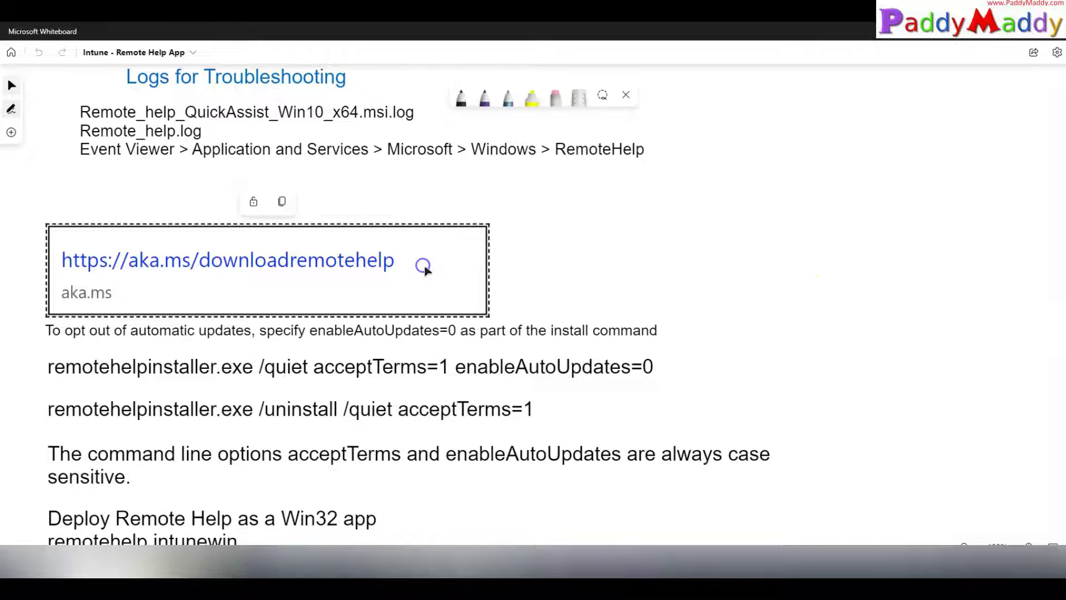
mouse_move(541, 577)
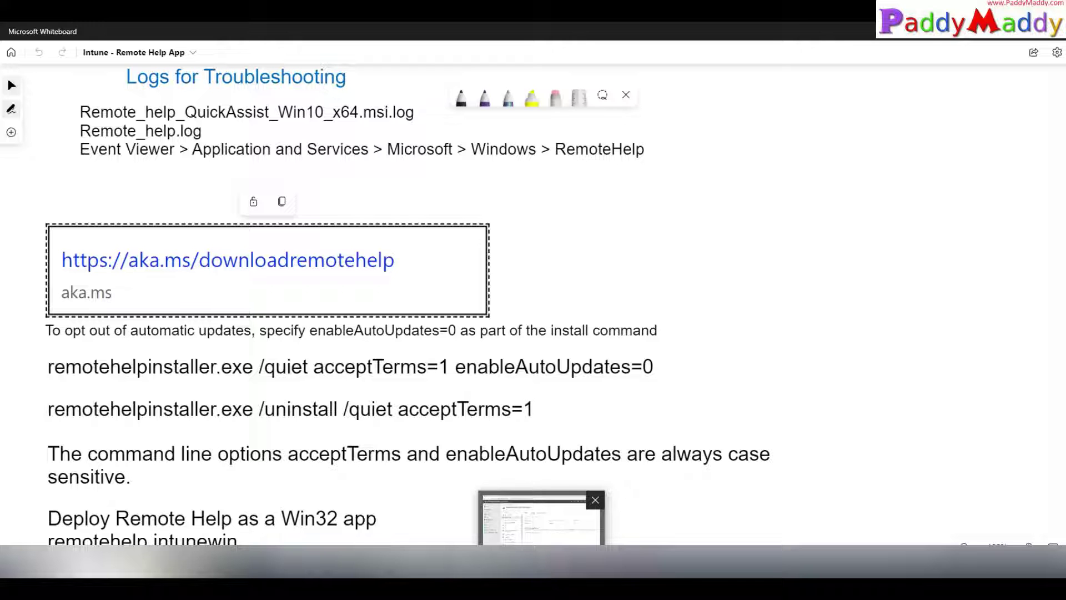
Step: Load the aka.ms/downloadremotehelp download link in a new browser tab
key("alt+Tab")
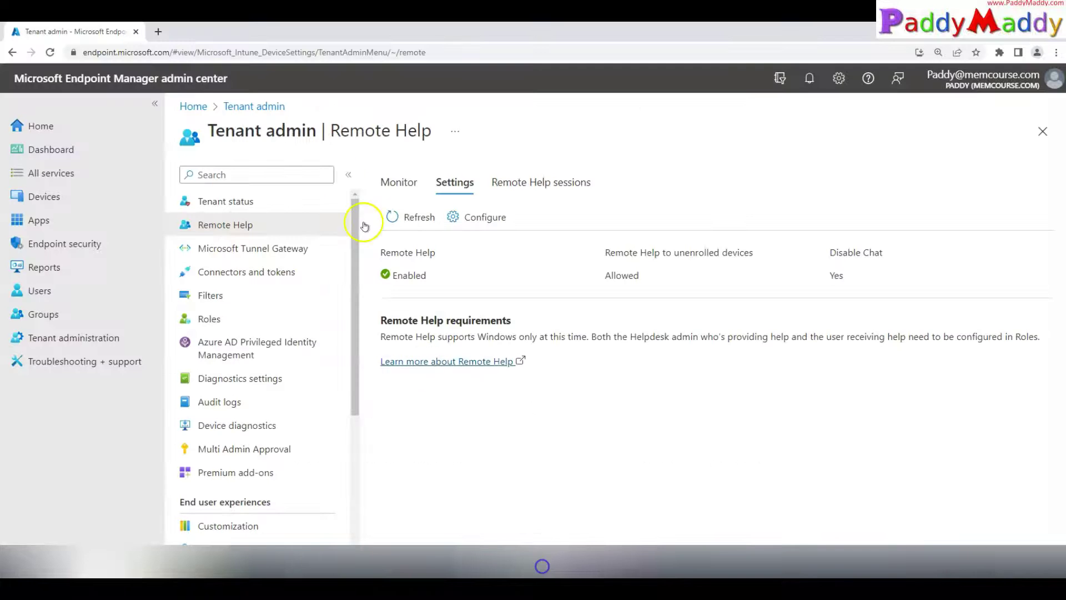
key("ctrl+t")
type("https://aka.ms/downloadremotehelp")
key("Return")
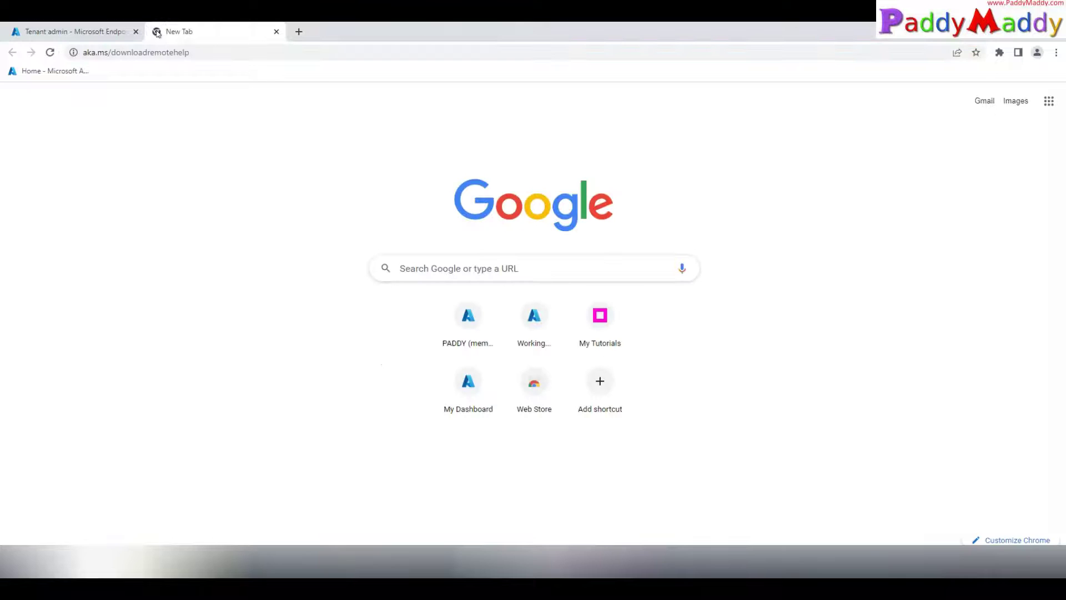
Step: Launch cmd from Win+X > Run and list the contents of C:\Intune\Packaging
key("alt+Tab")
right_click(15, 571)
left_click(54, 512)
type("cmd")
key("Return")
type("cd C:\\Intune\\Packaging")
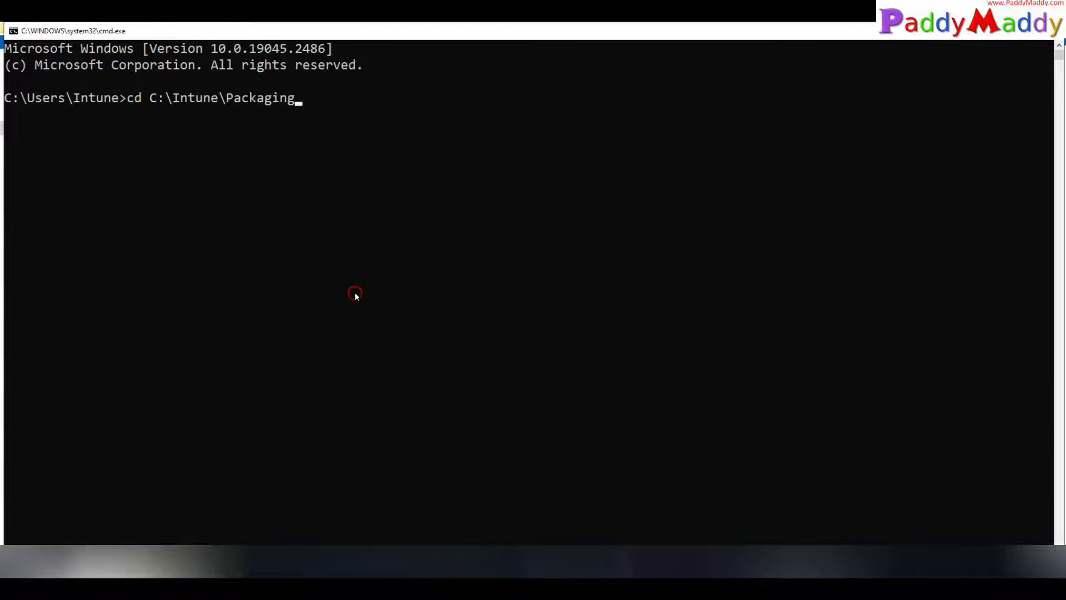
key("Return")
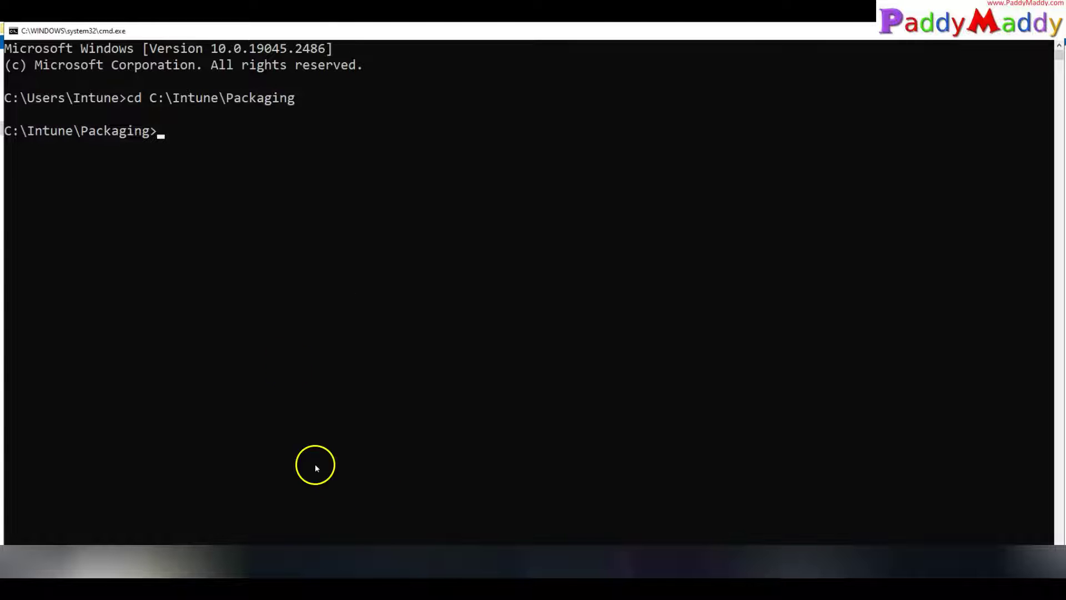
type("dir")
key("Return")
Step: List the C:\Intune\Packaging\Source folder and copy the remotehelpinstaller executable's file name
type("cd so")
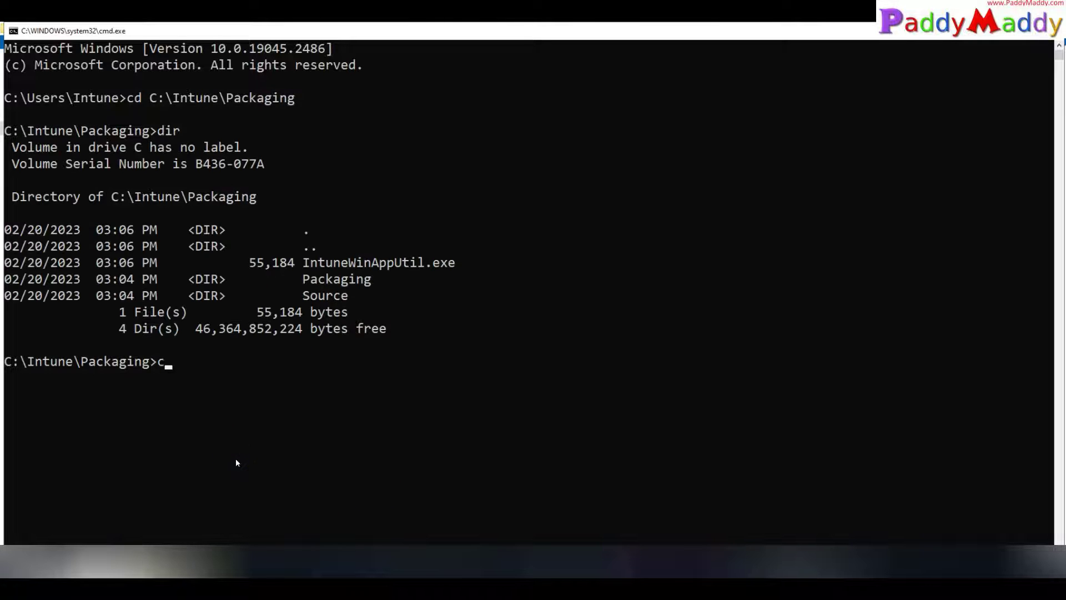
key("Tab")
key("Return")
type("dir")
key("Return")
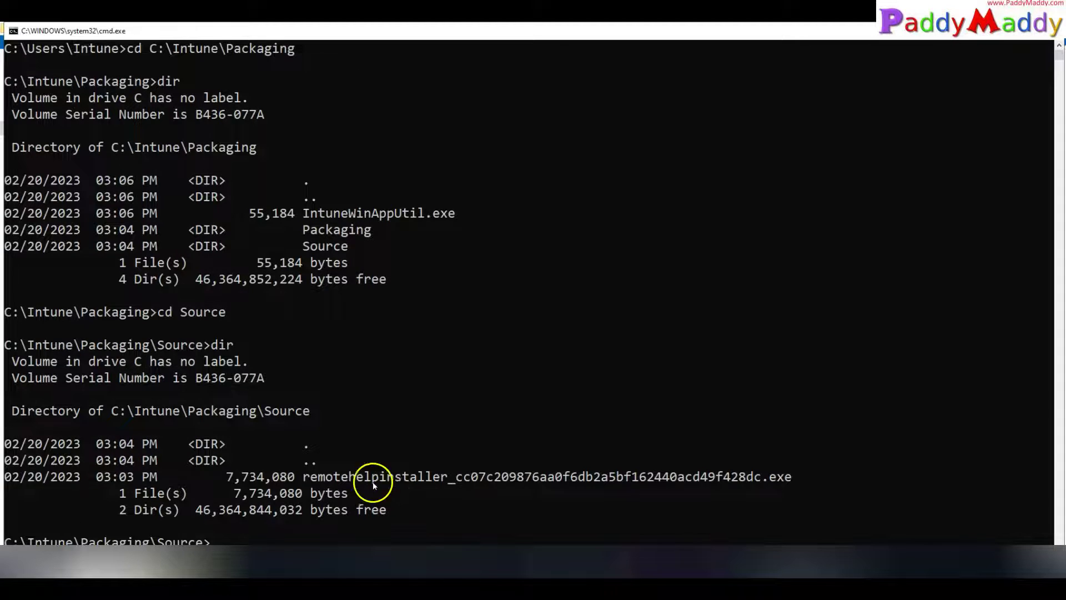
left_click_drag(304, 476, 839, 477)
right_click(742, 505)
Step: Select parts of the remotehelpinstaller install command on the Whiteboard
left_click(547, 570)
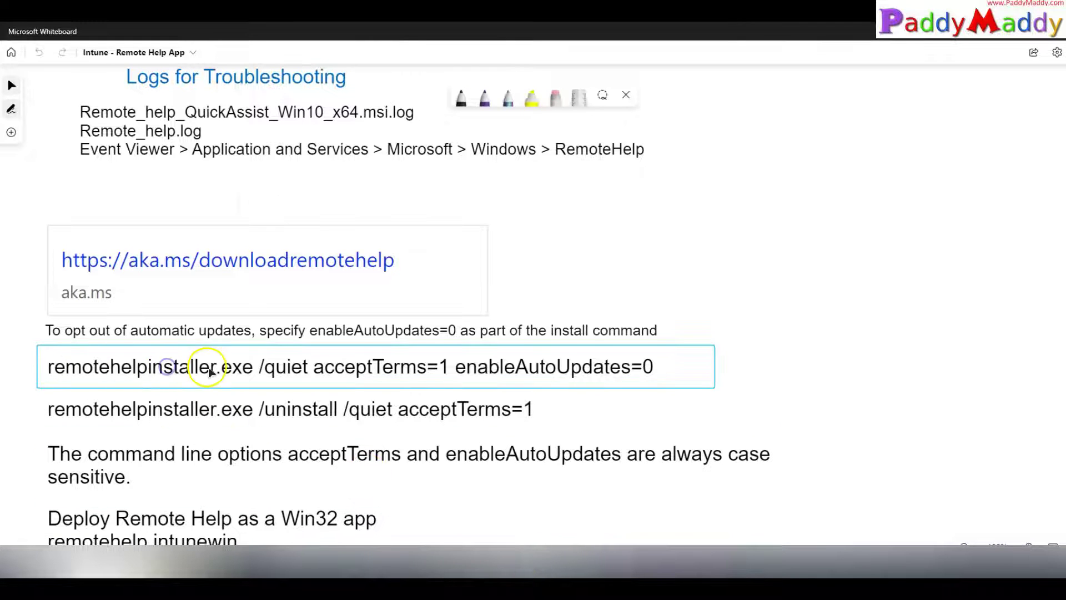
double_click(620, 373)
double_click(189, 392)
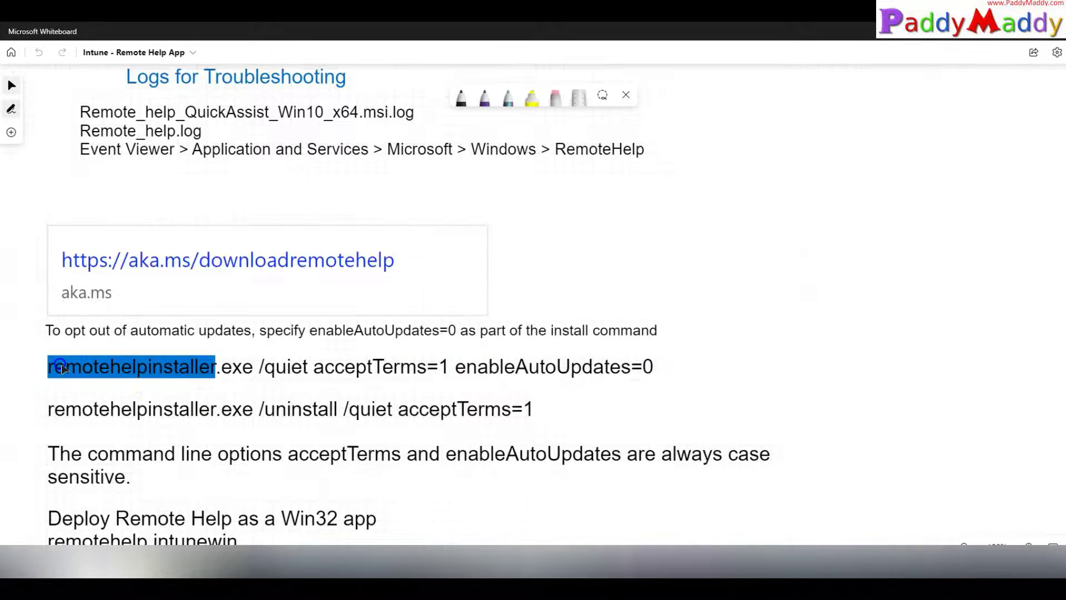
scroll(180, 392, "down", 2)
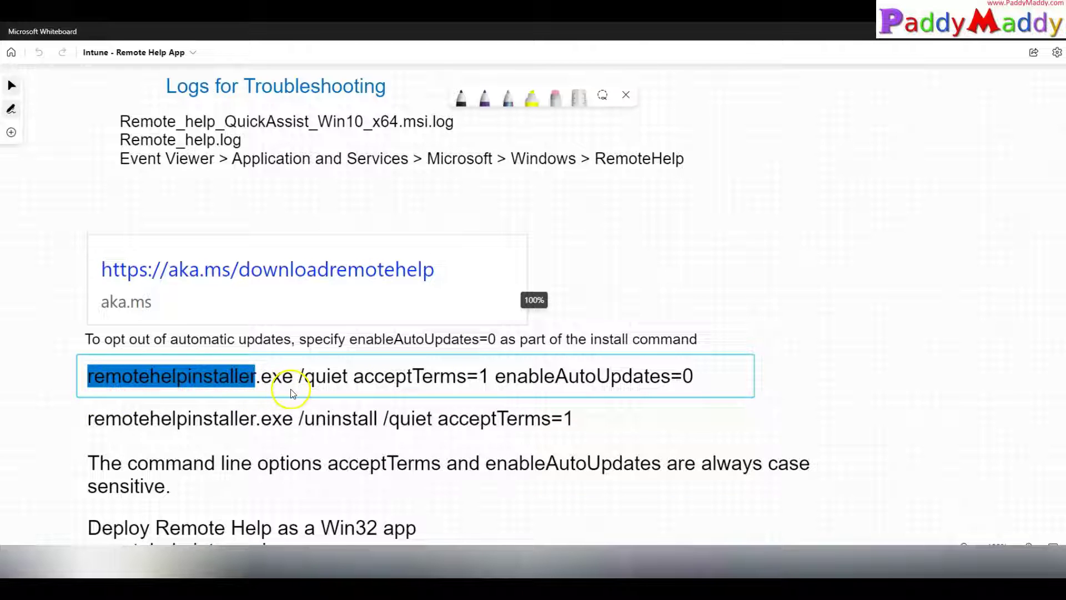
left_click_drag(292, 390, 86, 398)
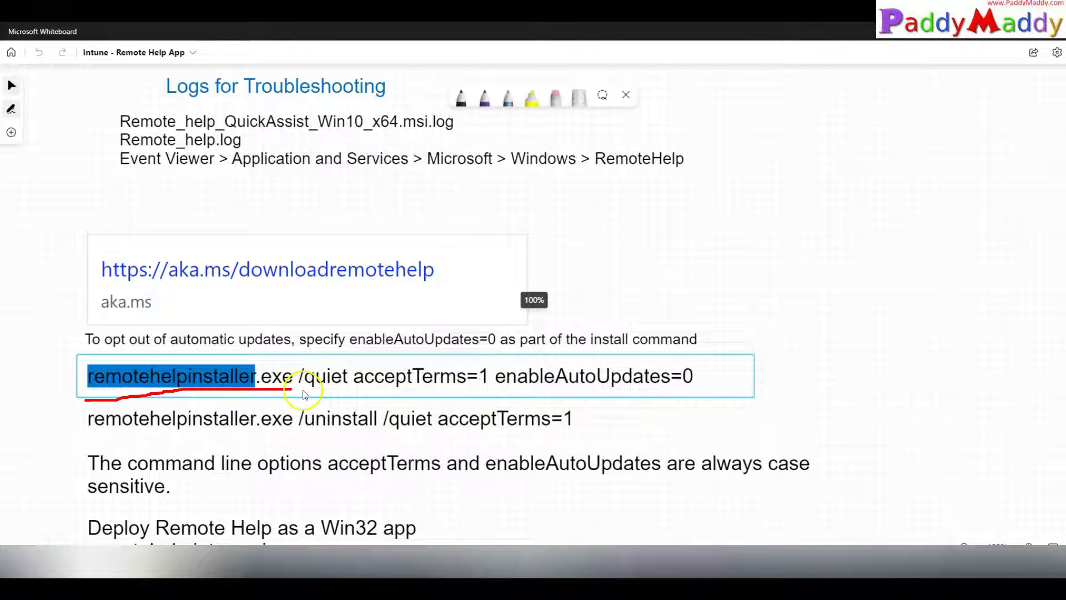
left_click_drag(302, 390, 484, 401)
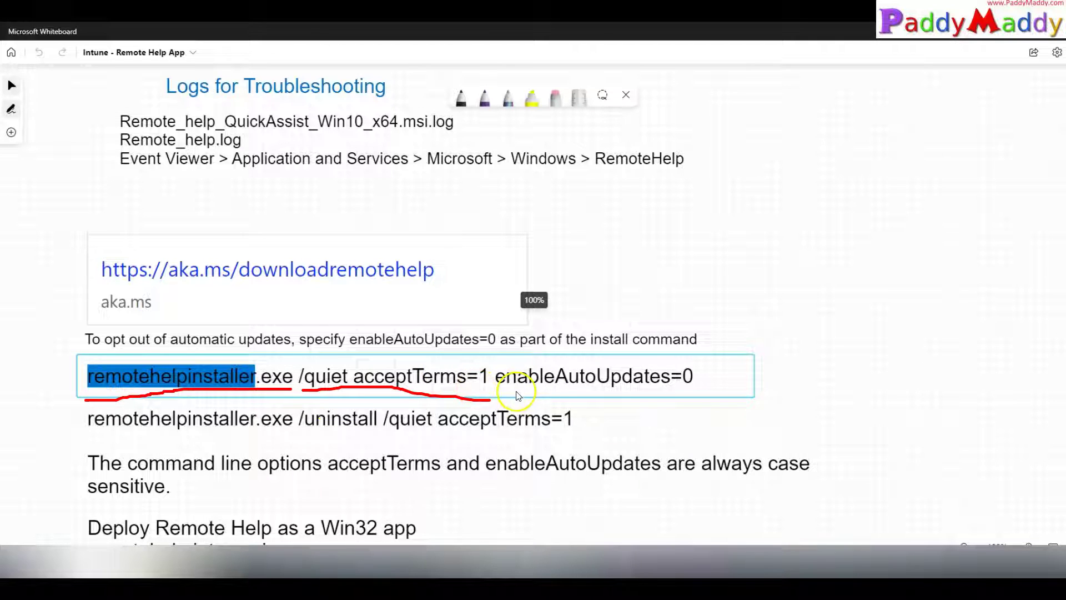
left_click_drag(509, 392, 693, 391)
Step: Unlock all board items and copy the full install command /quiet acceptTerms=1 enableAutoUpdates=0
right_click(323, 360)
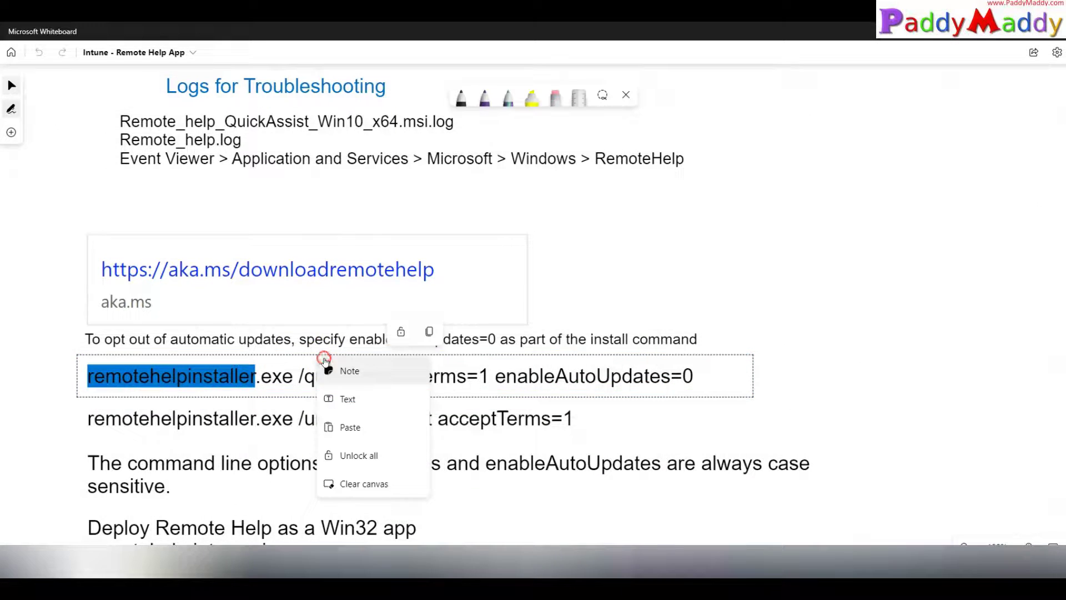
left_click(383, 462)
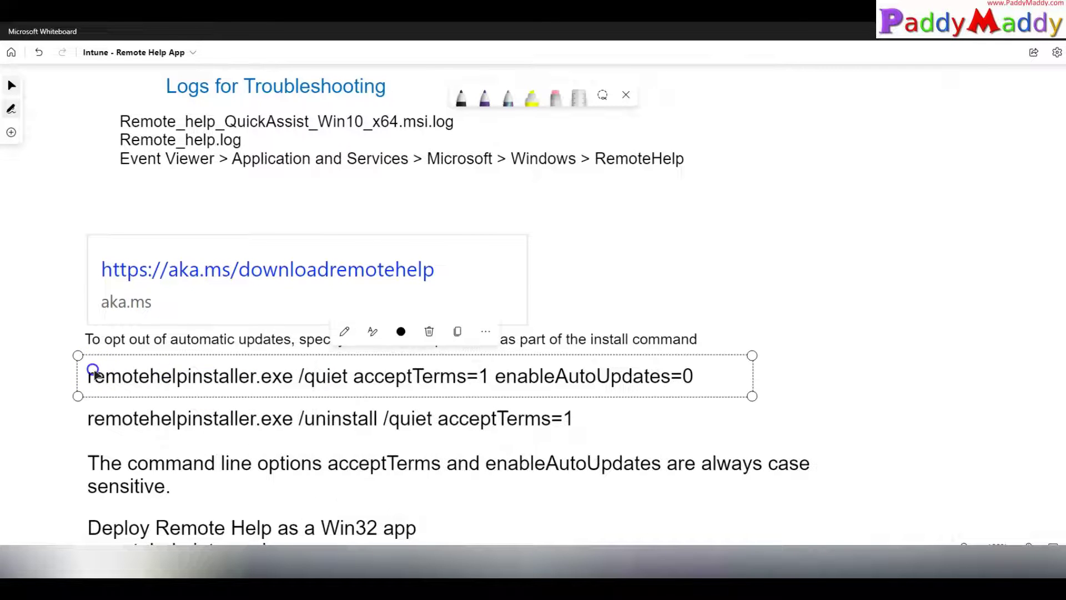
left_click_drag(88, 376, 701, 377)
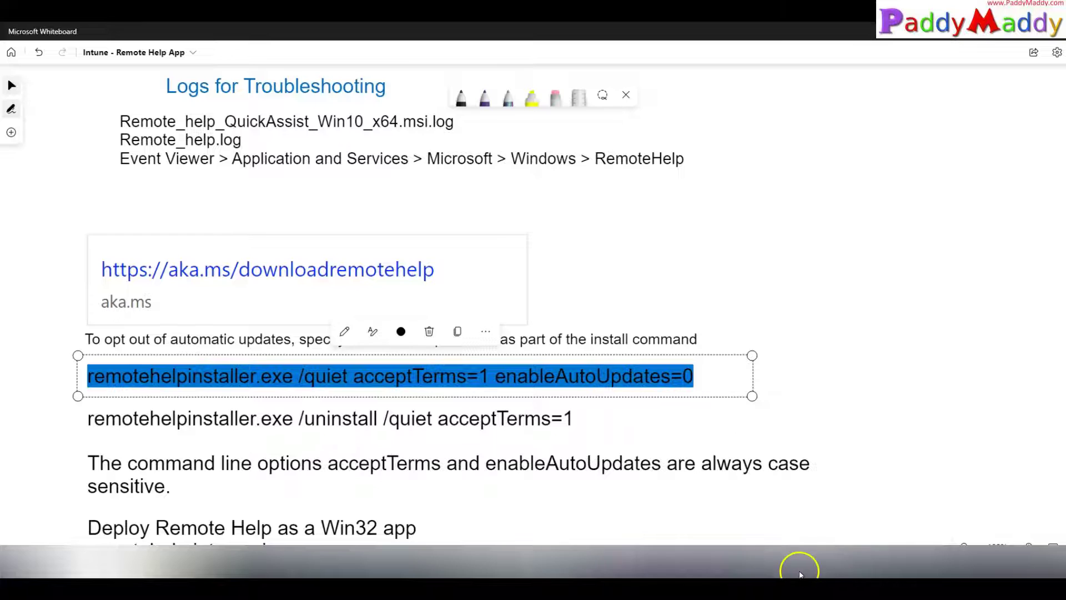
left_click(277, 566)
Step: Rename the hashed installer in the Source folder to remotehelpinstaller.exe
double_click(127, 110)
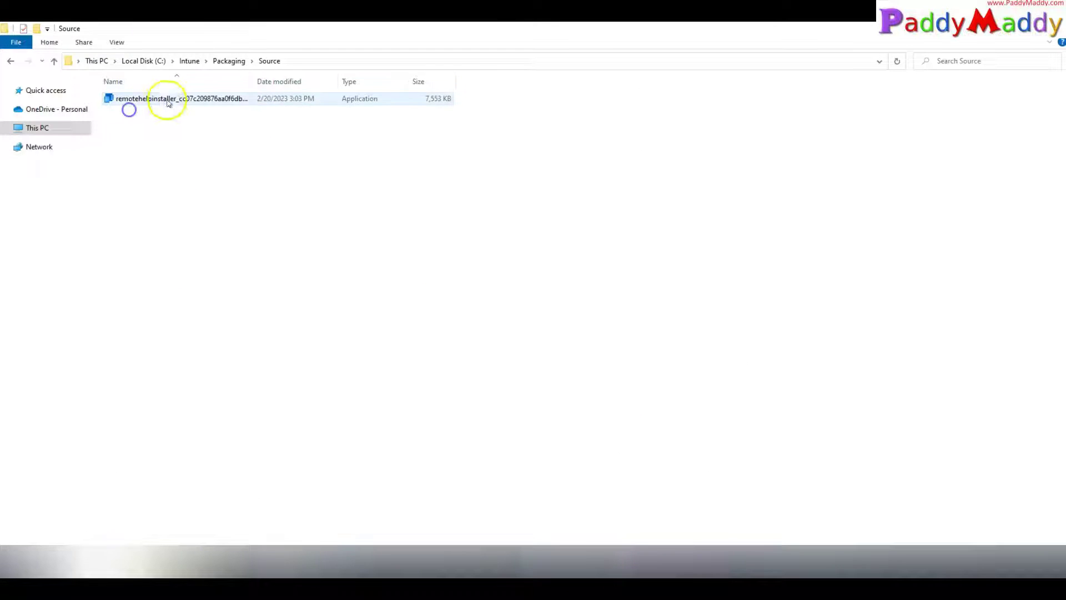
left_click(166, 99)
key("F2")
type("remotehelpinstaller.exe quiet acceptTerms=1 enableAutoUpdates=0")
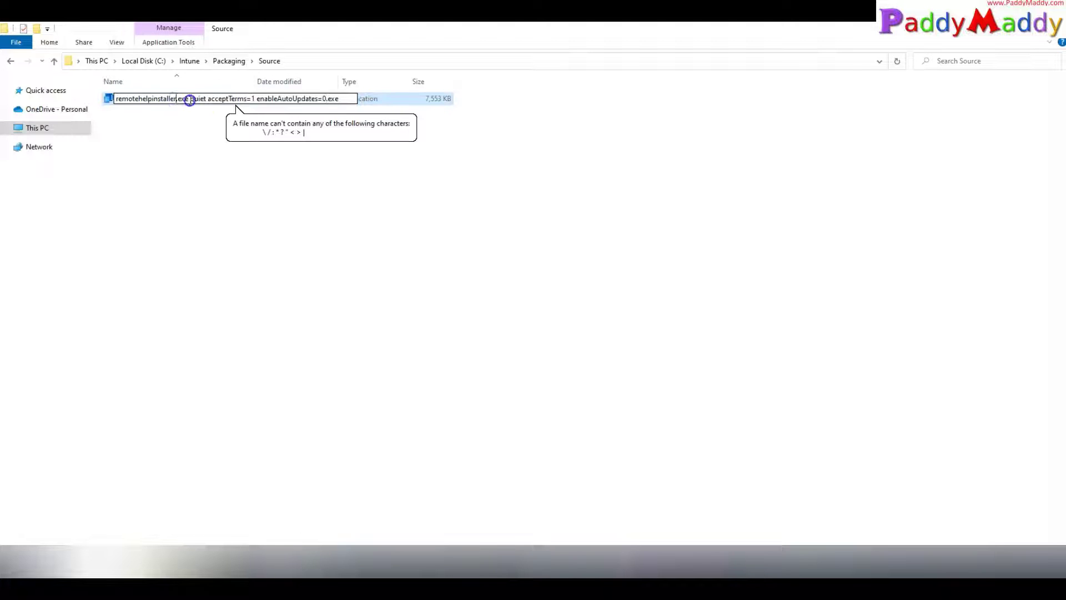
left_click_drag(189, 99, 669, 102)
key("BackSpace")
left_click(391, 294)
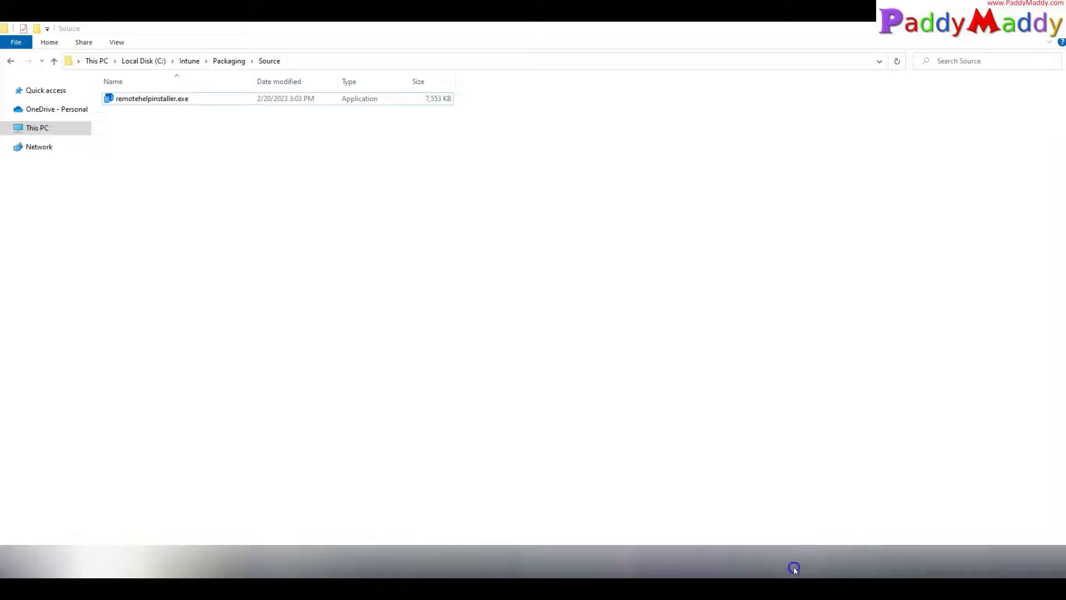
left_click(792, 566)
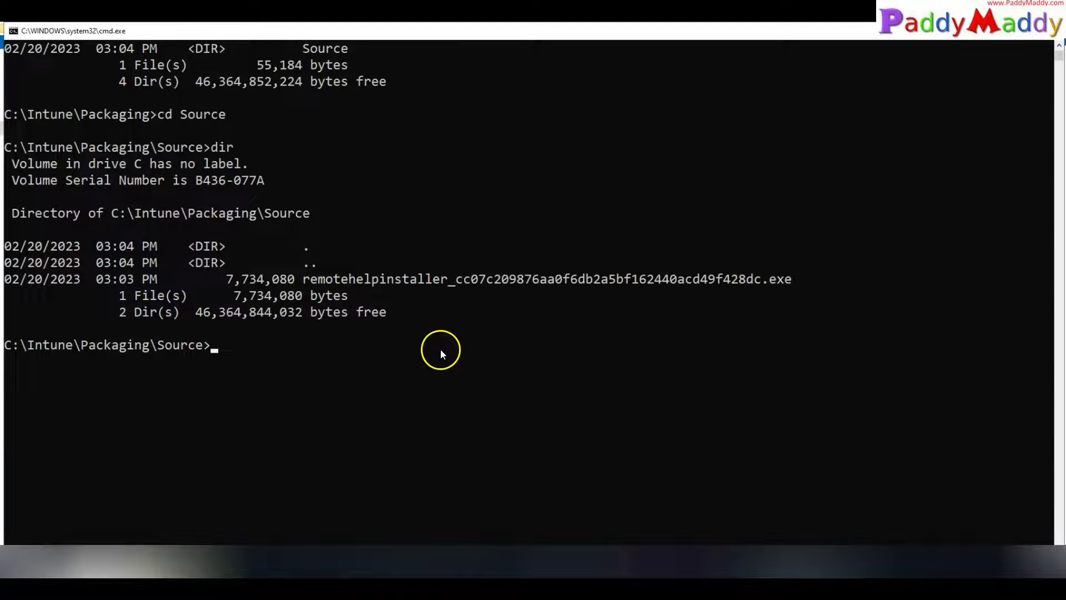
Step: Go up to the Packaging folder with cd.. and launch IntuneWinAppUtil.exe
type("cd..")
key("Return")
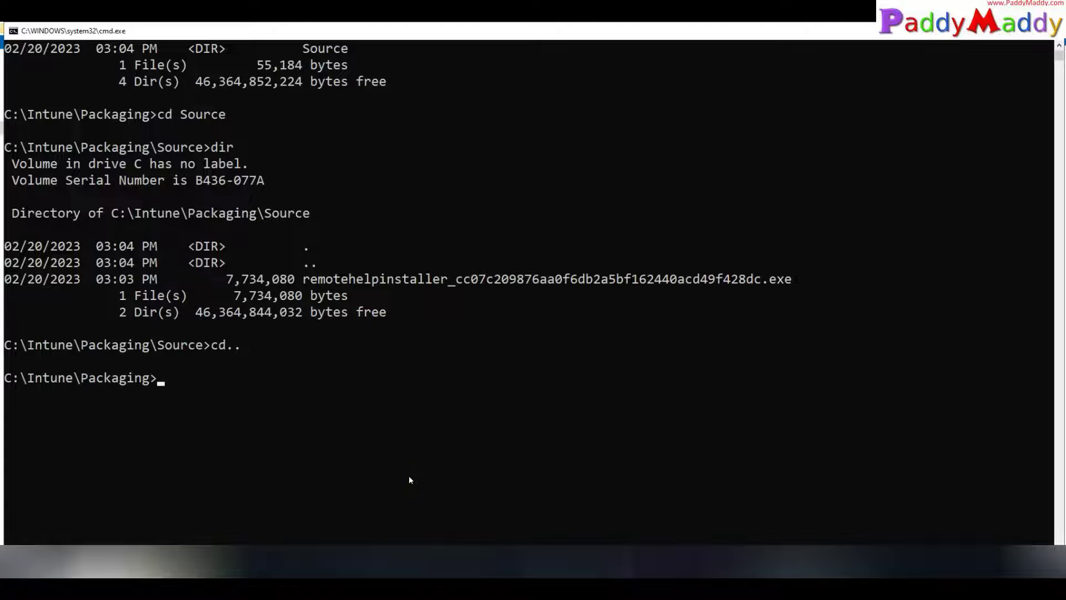
type("IntuneWinAppUtil.exe")
key("Return")
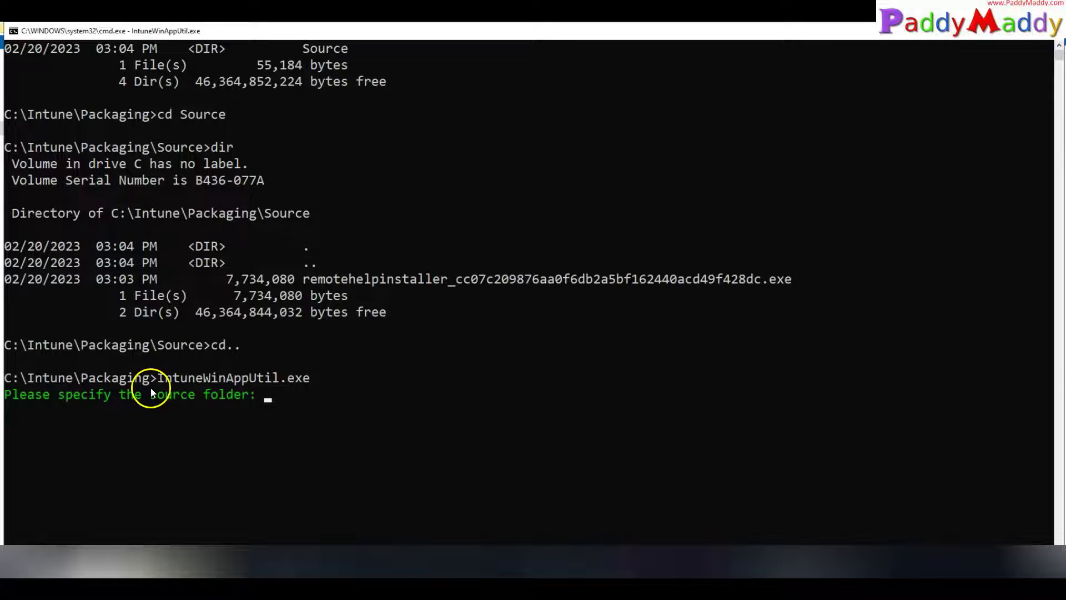
left_click_drag(152, 389, 321, 389)
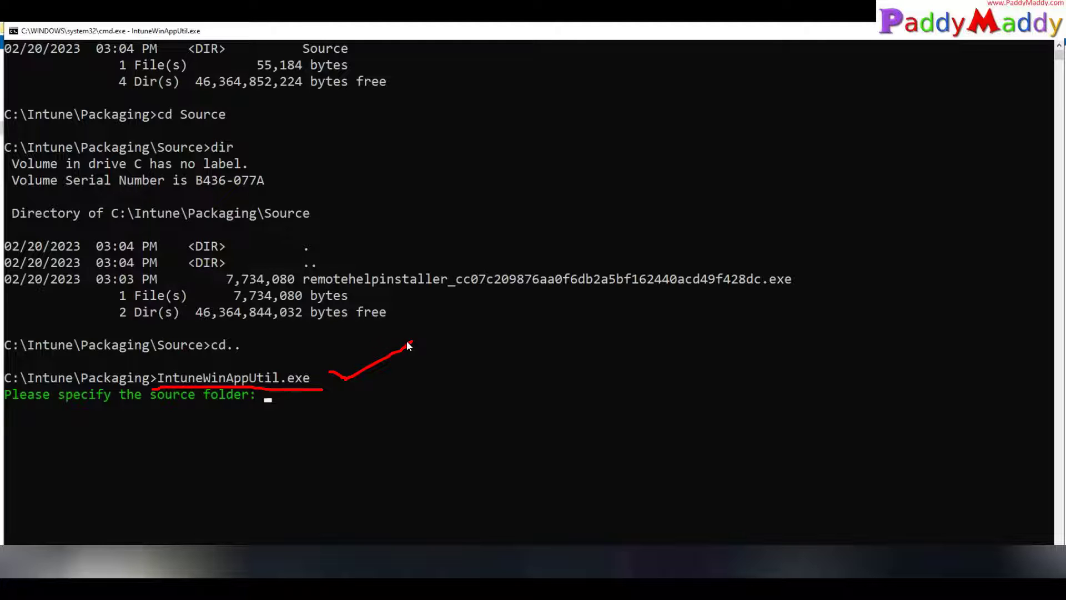
key("Escape")
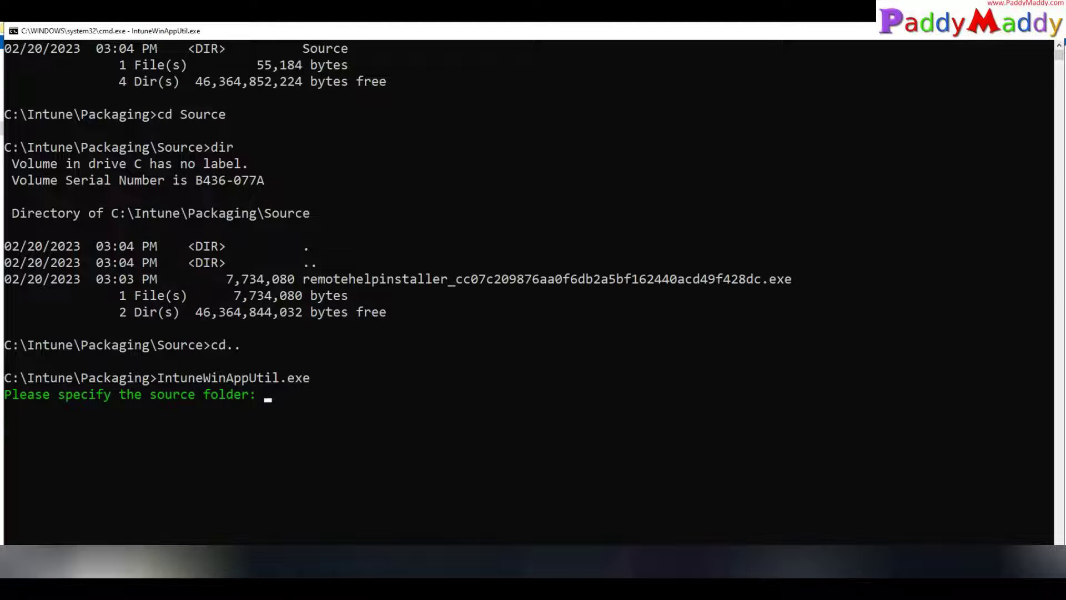
Step: Enter C:\Intune\Packaging\Source\ as the source folder
left_click_drag(4, 344, 201, 345)
right_click(201, 345)
right_click(368, 396)
type("\\Intune\\Packaging\\Source")
key("Return")
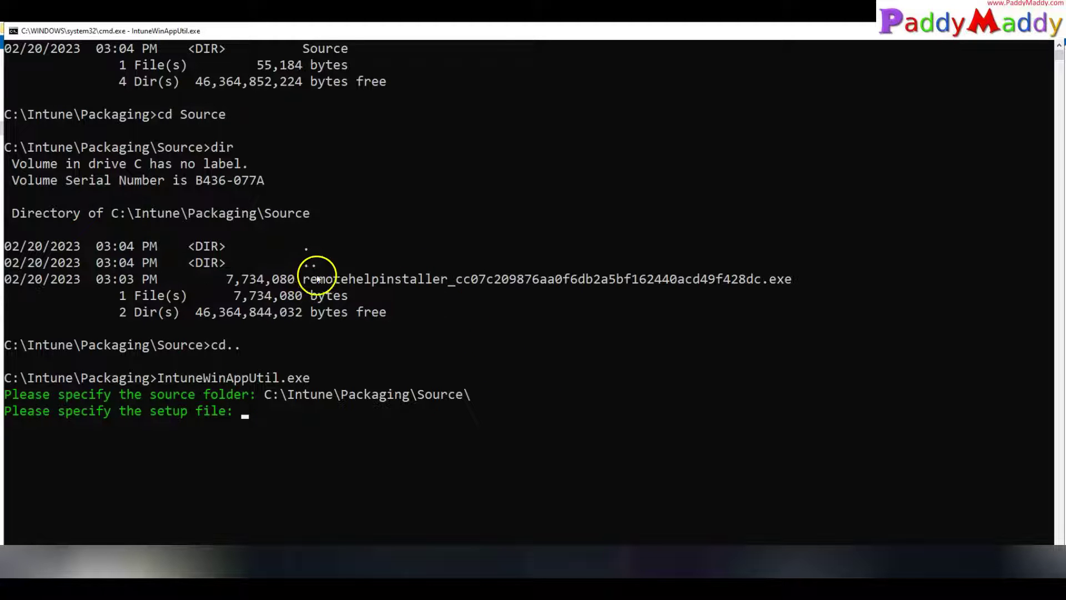
Step: Enter remotehelpinstaller.exe as the setup file
left_click(289, 568)
left_click(152, 100)
key("F2")
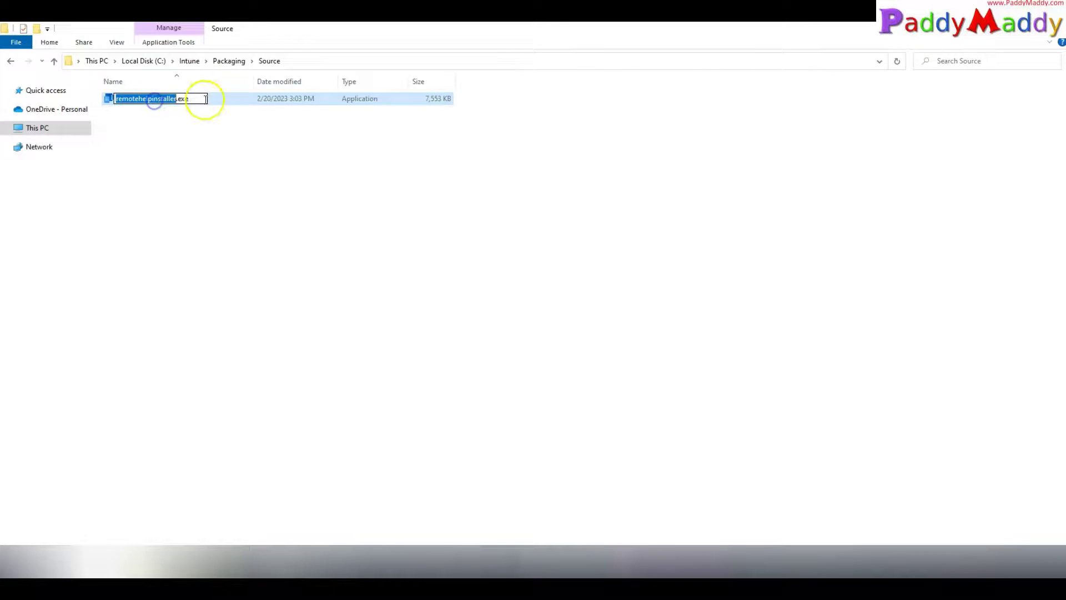
left_click(280, 567)
key("Return")
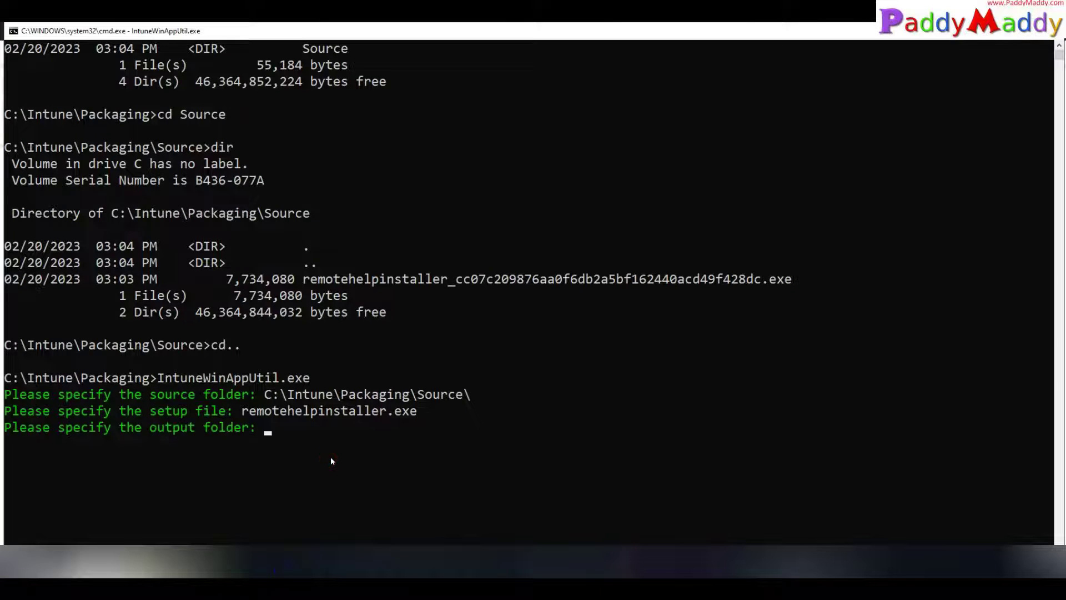
Step: Enter C:\Intune\Packaging\Packaging as the output folder
left_click(275, 564)
double_click(126, 98)
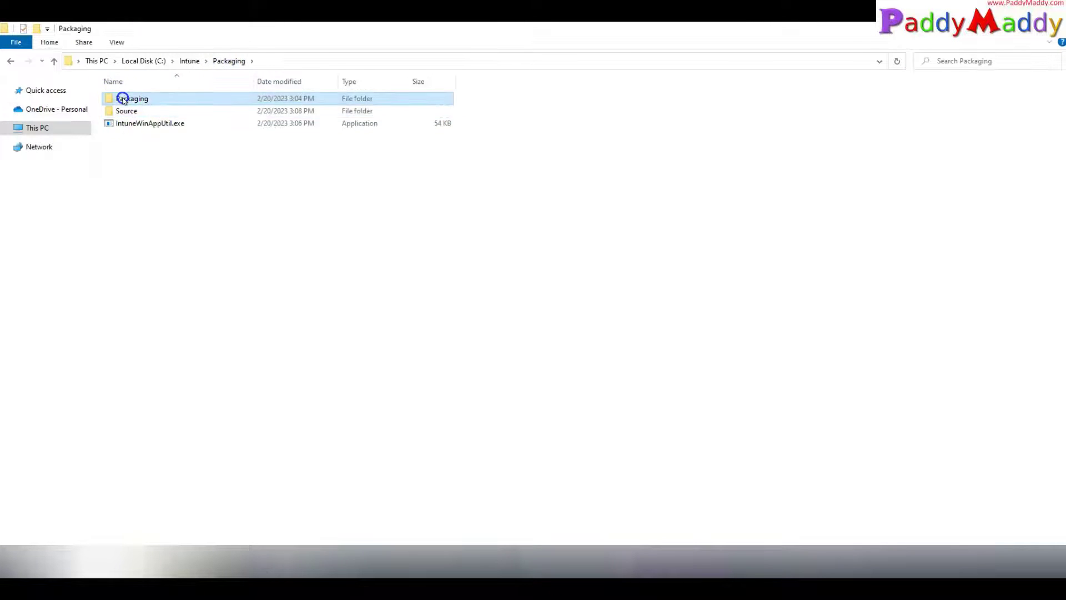
left_click(352, 59)
right_click(349, 60)
left_click(386, 95)
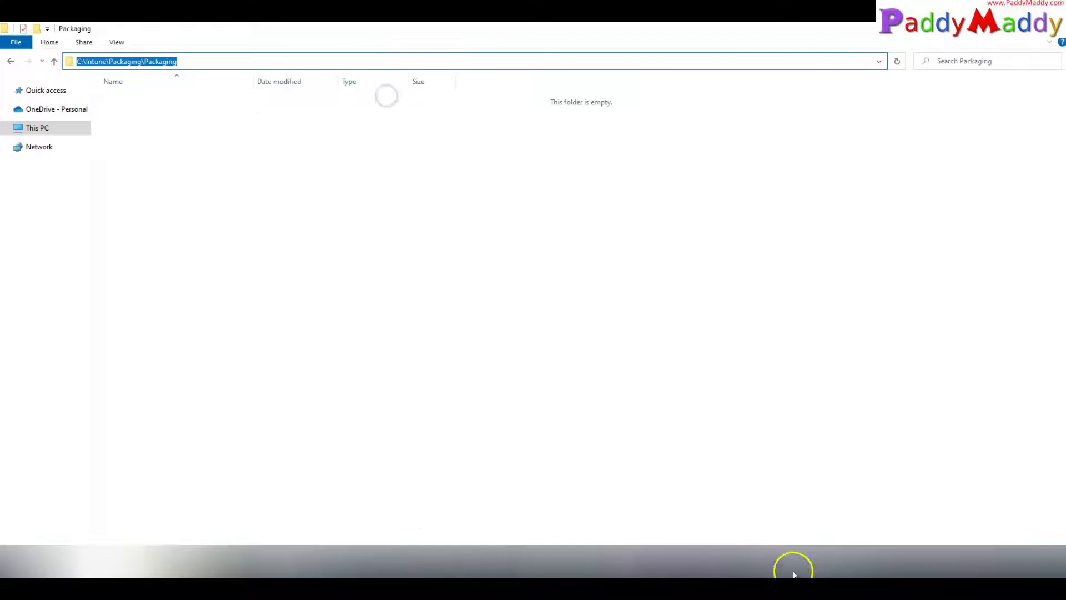
left_click(794, 569)
right_click(392, 459)
key("Return")
Step: Decline a catalog folder with N and confirm remotehelpinstaller.intunewin was generated
type("N")
key("Return")
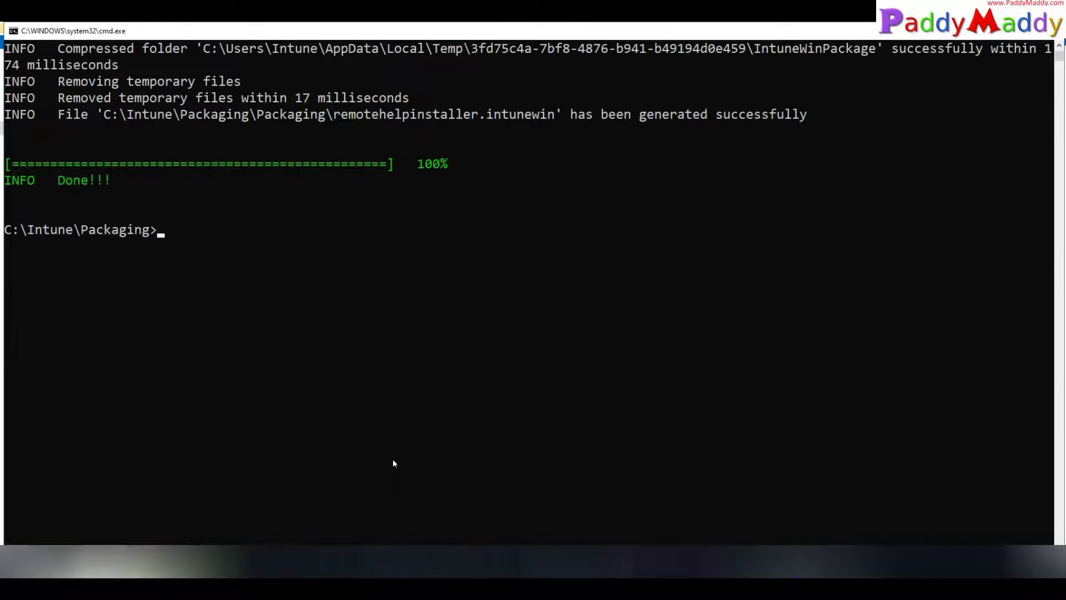
left_click(278, 566)
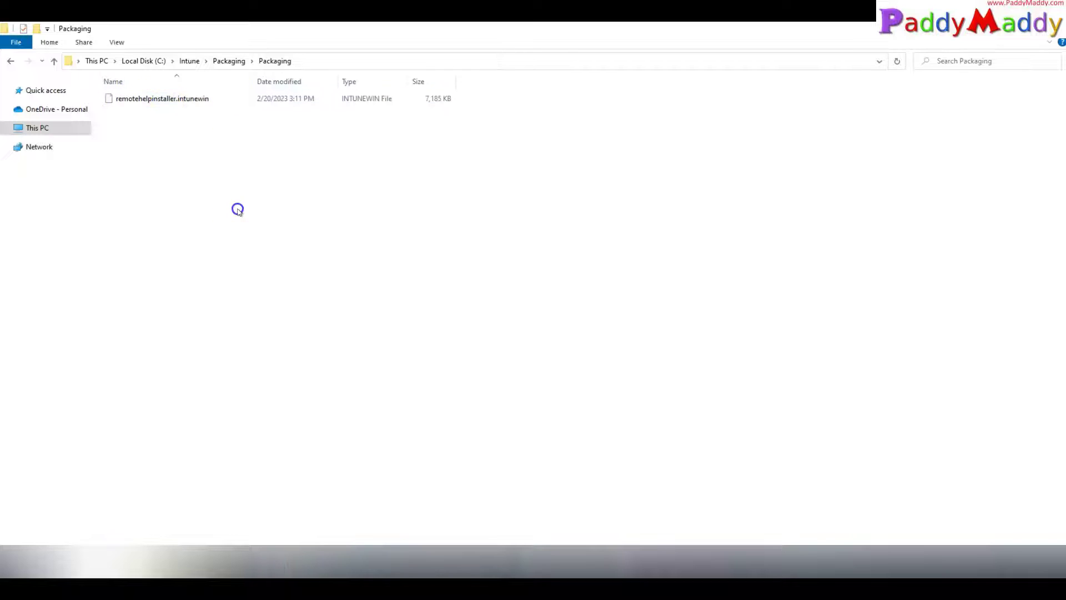
Step: In Endpoint Manager, go to Apps > Windows and start adding a new app
left_click(619, 570)
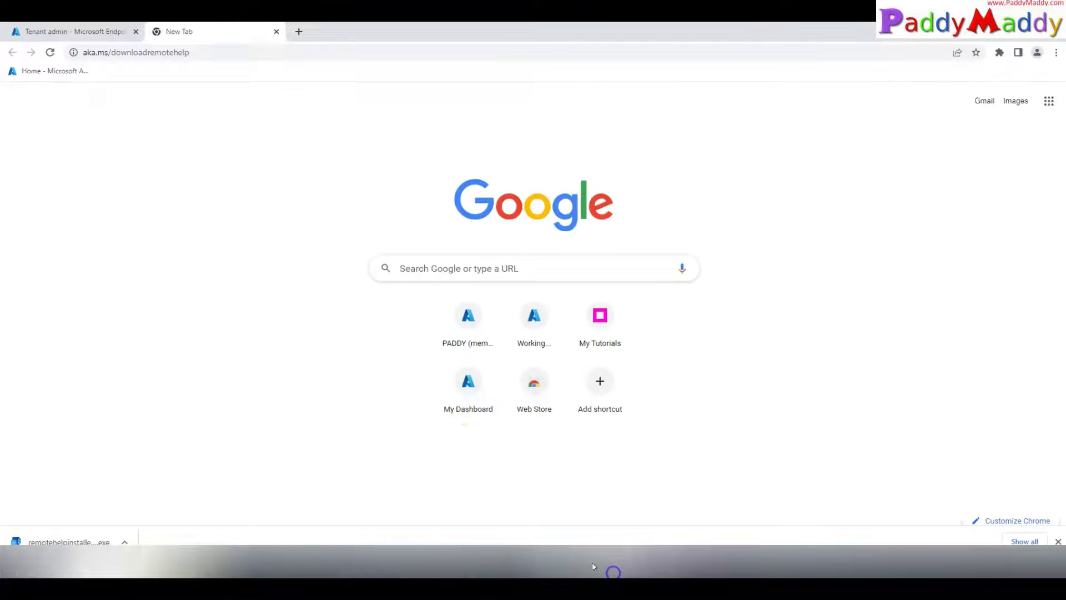
left_click(52, 31)
left_click(45, 222)
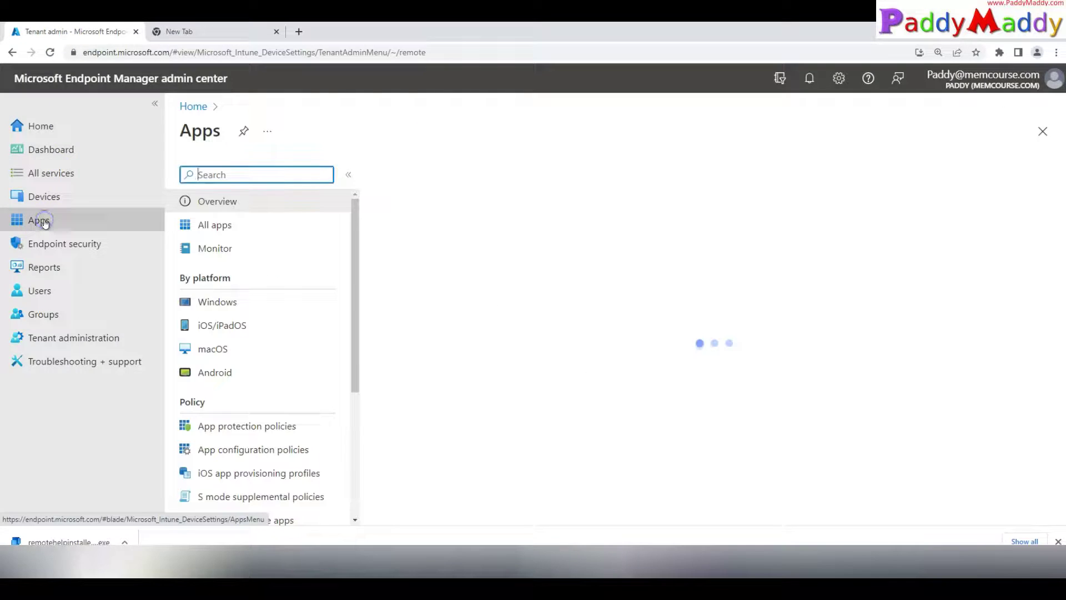
left_click(230, 299)
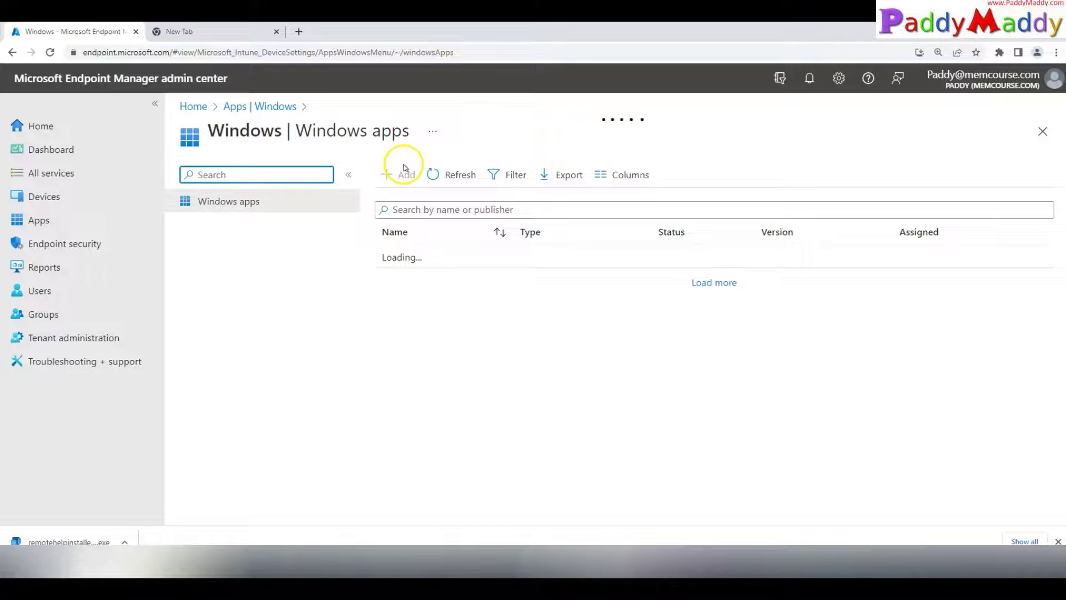
left_click(404, 173)
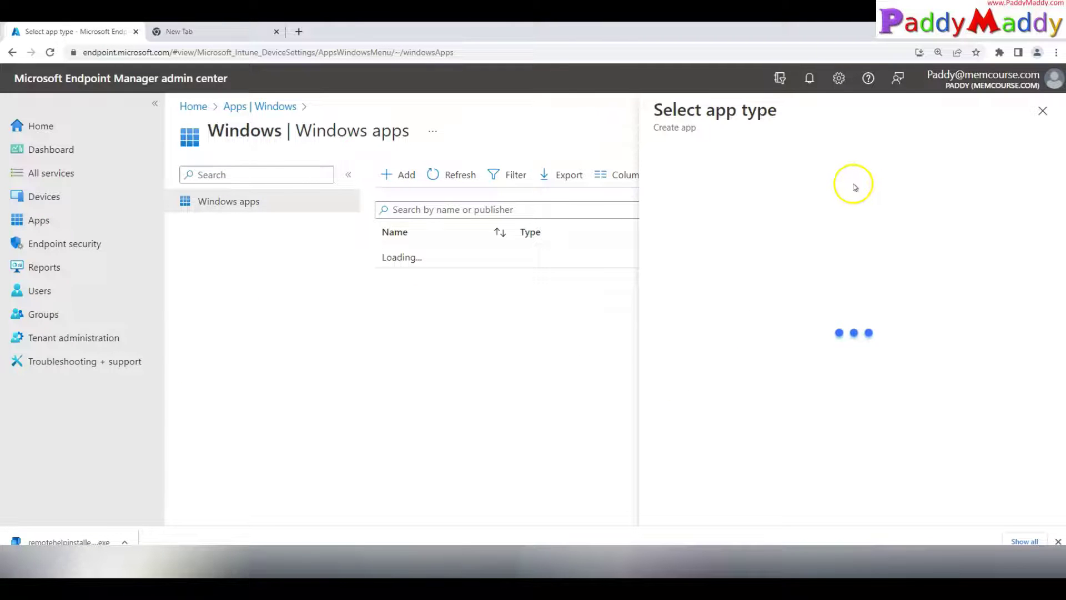
left_click_drag(58, 219, 121, 196)
left_click_drag(251, 111, 307, 109)
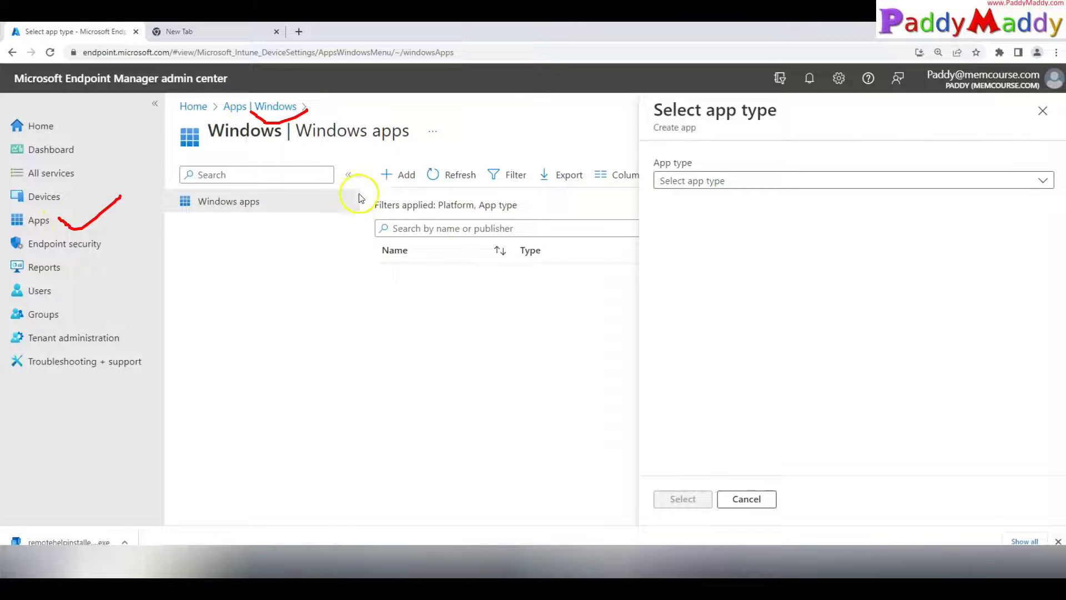
left_click_drag(405, 162, 428, 191)
key("Escape")
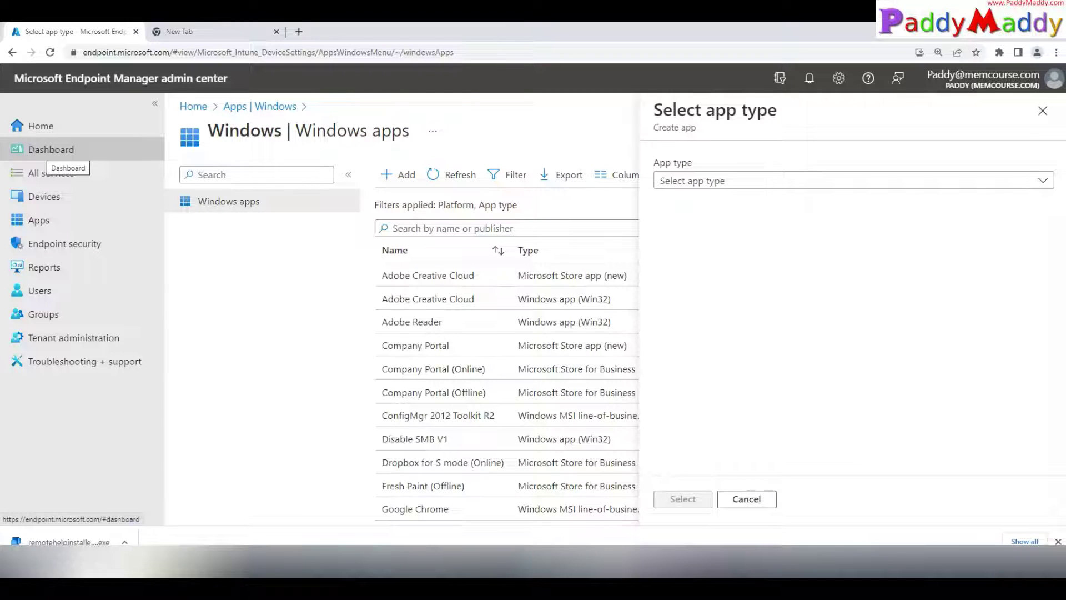
Step: Choose Windows app (Win32) as the app type
left_click(757, 181)
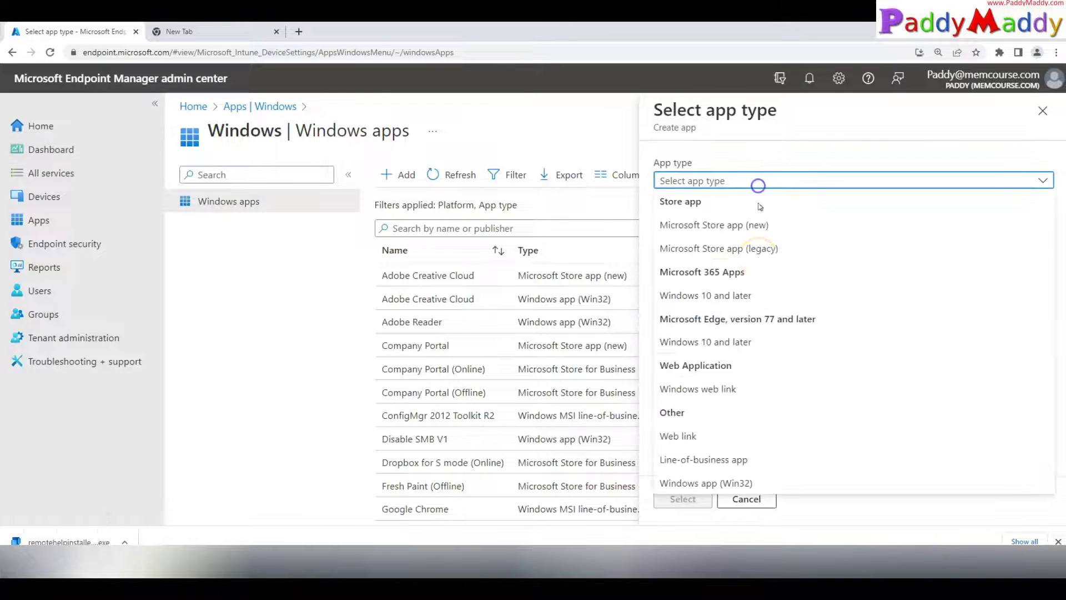
left_click(741, 483)
left_click(683, 498)
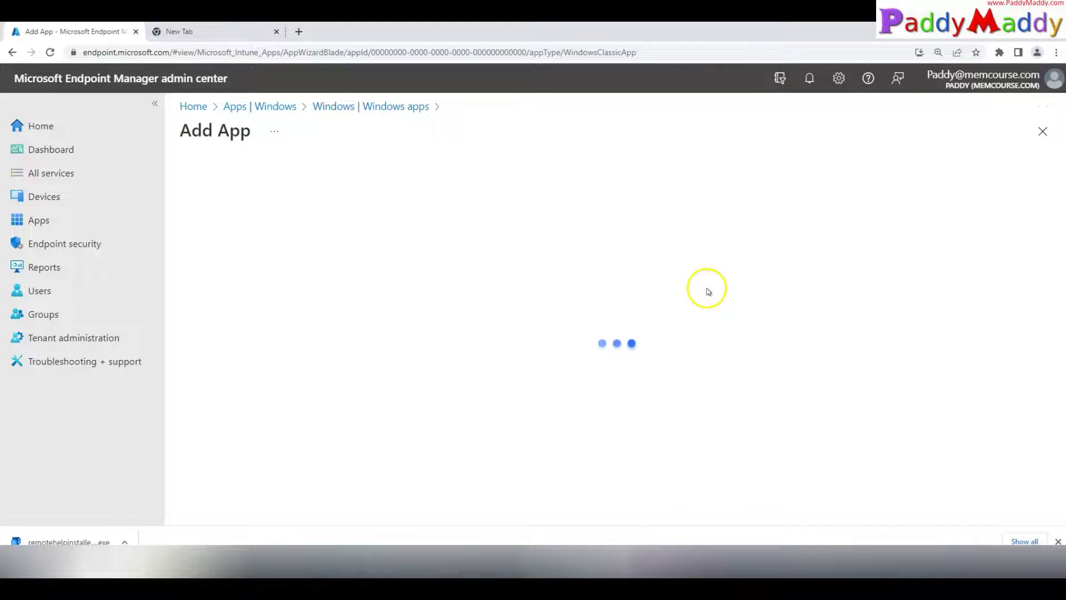
Step: Load remotehelpinstaller.intunewin from the Packaging folder as the app package file
left_click(433, 218)
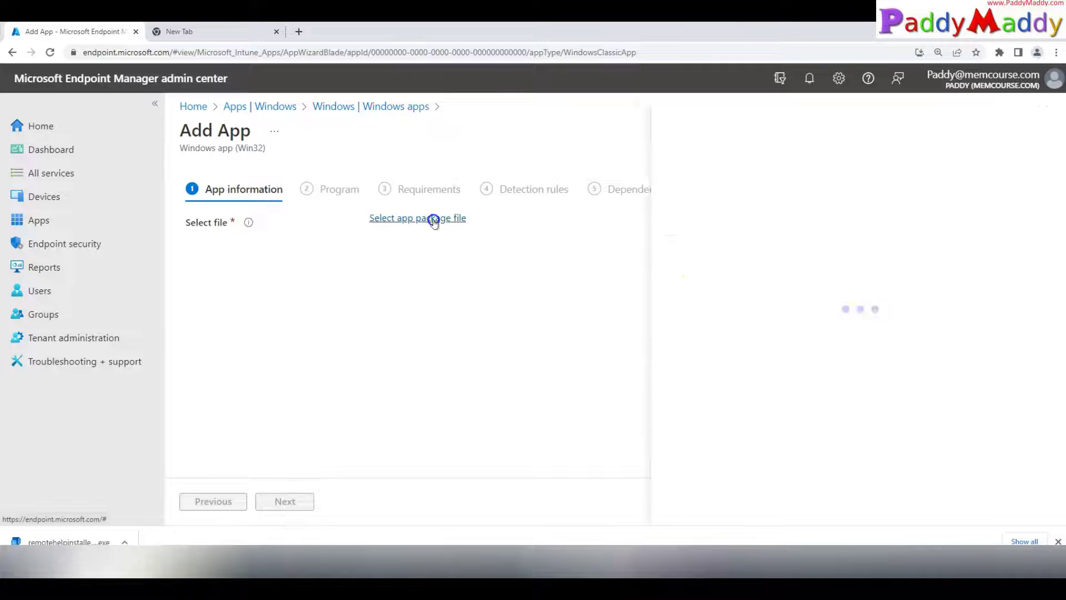
left_click(948, 174)
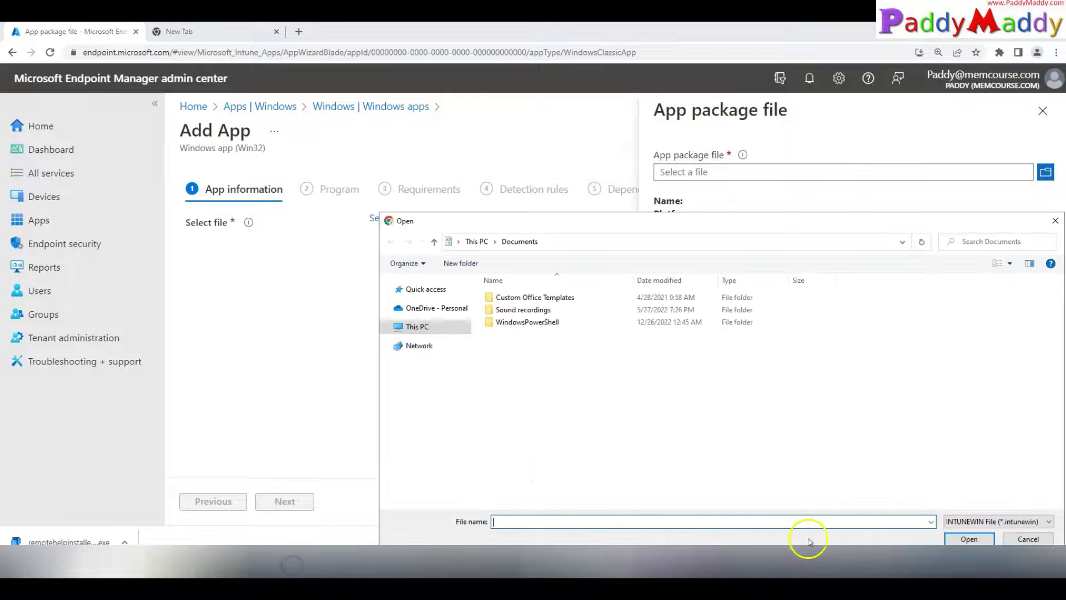
key("ctrl+v")
left_click(969, 538)
double_click(523, 297)
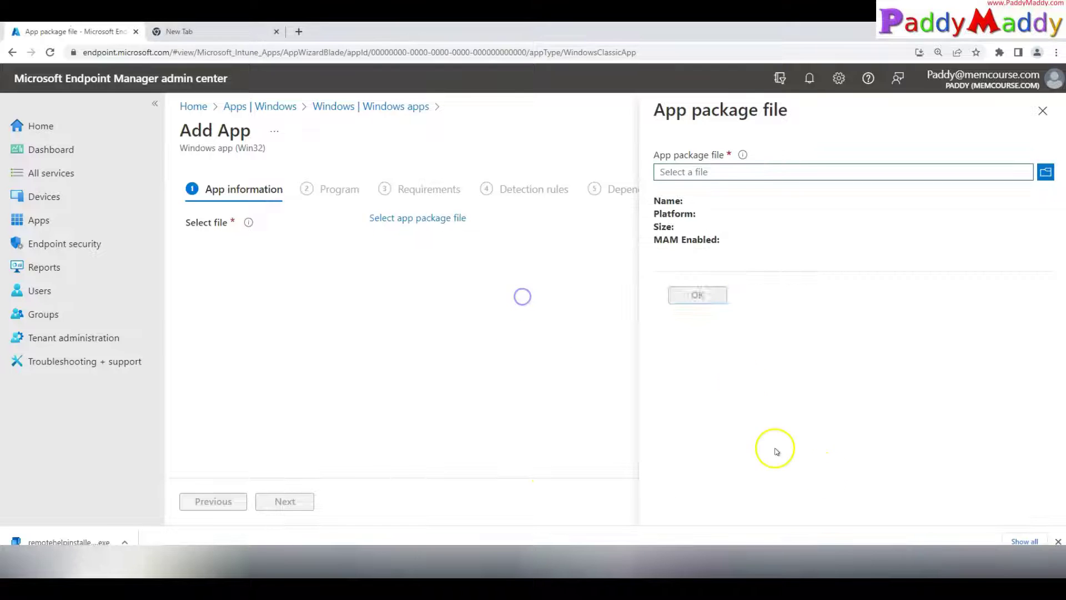
left_click(699, 296)
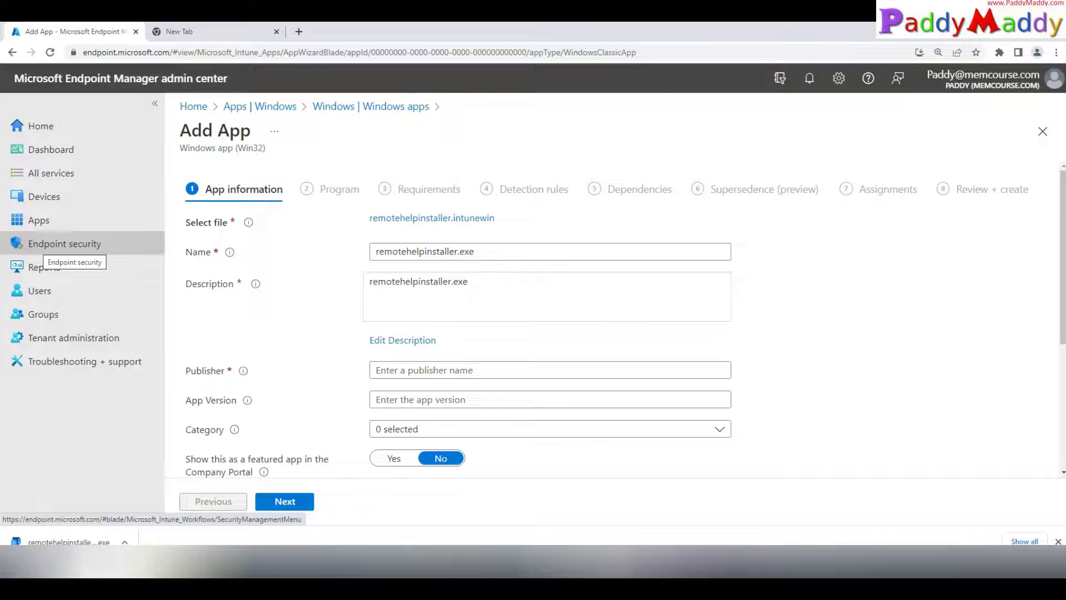
Step: Rename the app to Remote Help Intune Application
left_click_drag(502, 252, 239, 248)
type("remote Help")
key("Home")
key("Delete")
type("Remote")
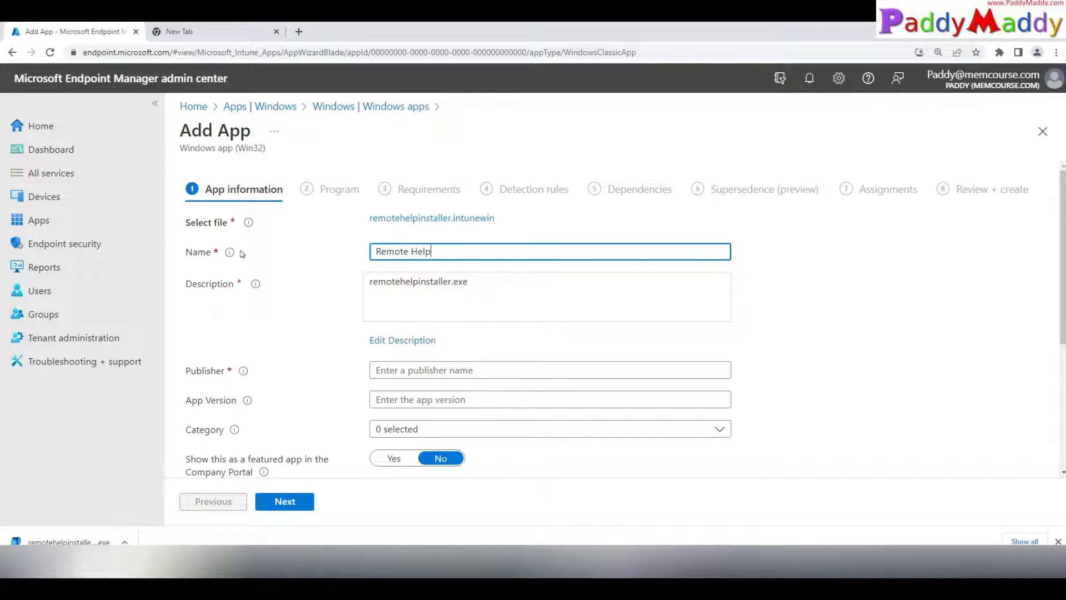
type(" Help Intune Application")
Step: Set the description to Remote Help Intune Application
left_click(396, 341)
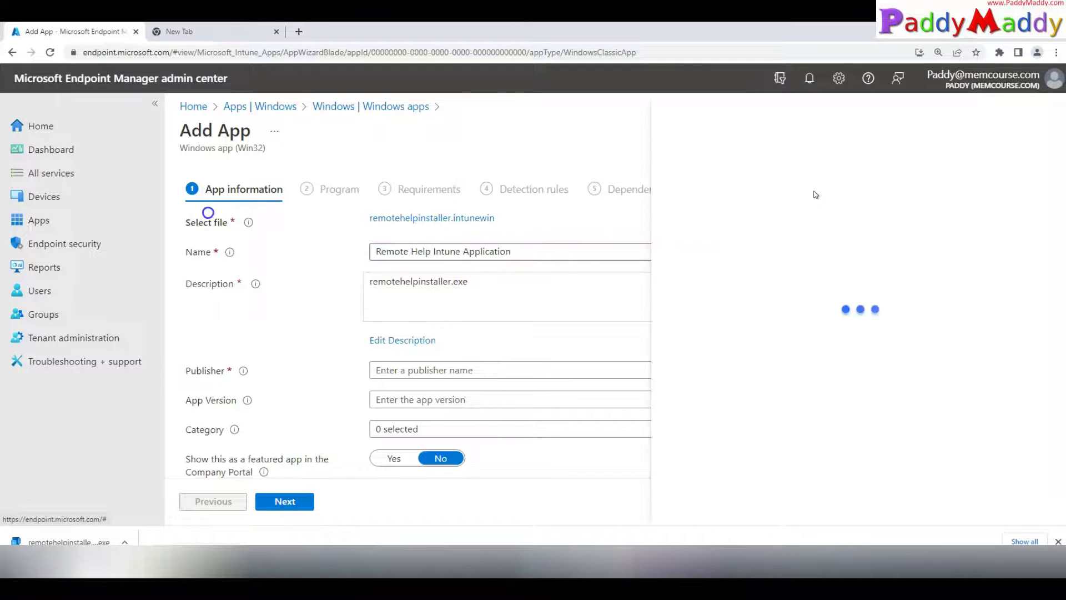
key("ctrl+a")
type("Remote Help Intune Application")
left_click(483, 498)
Step: Set the publisher to Microsoft
left_click(414, 368)
type("Microsoft")
key("Tab")
left_click(125, 542)
left_click(256, 572)
Step: Check remotehelpinstaller.exe's Details properties to confirm file version 4.1.1.0
left_click(229, 61)
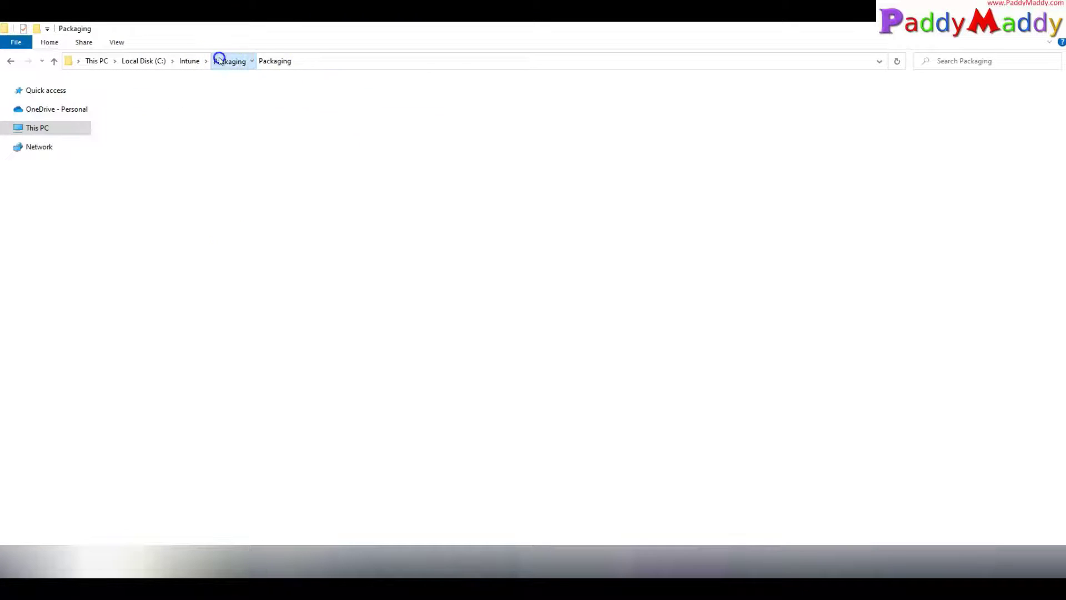
double_click(122, 110)
left_click(122, 102)
key("shift+F10")
left_click(148, 356)
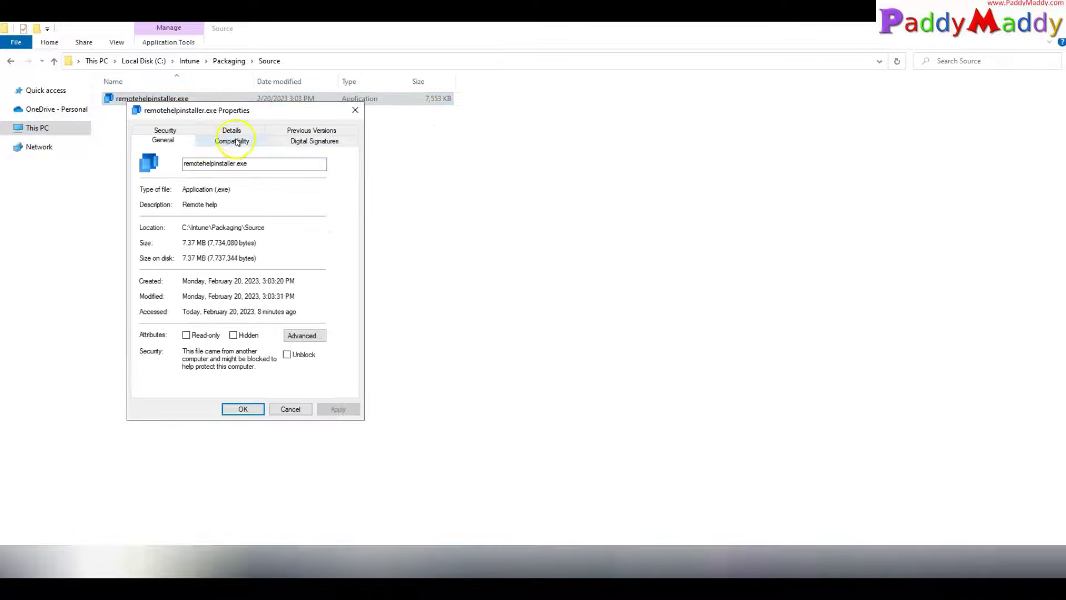
left_click(232, 131)
left_click(222, 239)
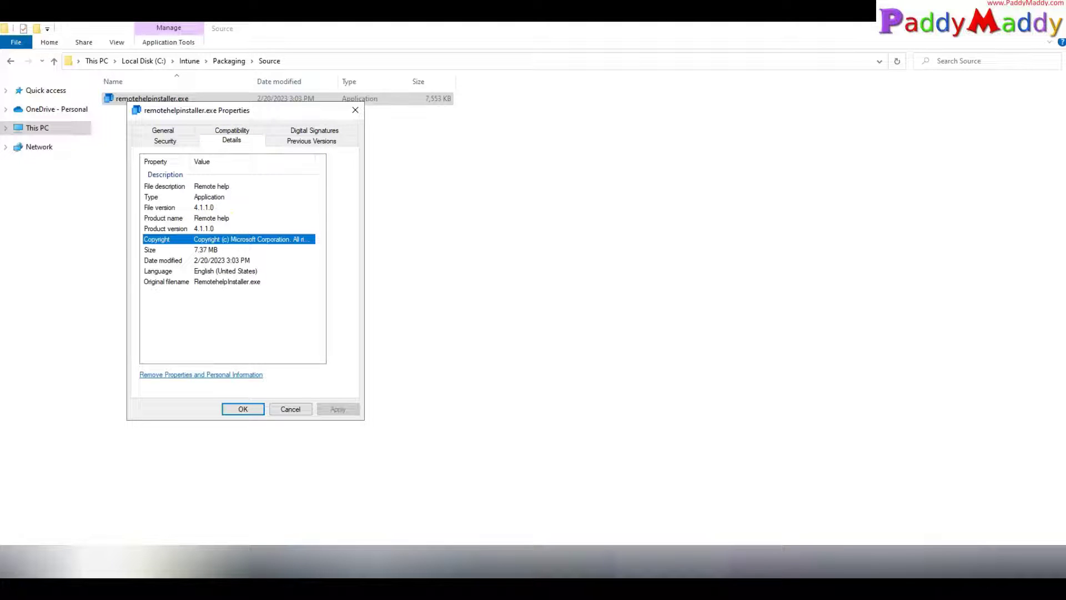
left_click(291, 408)
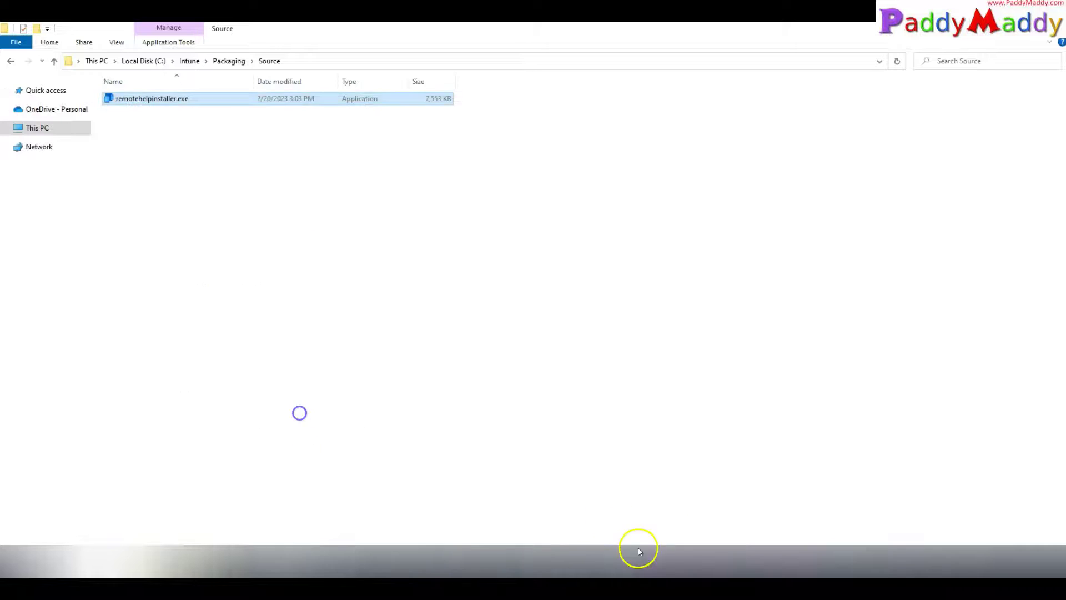
left_click(638, 547)
Step: Set App Version to 4.1.1.0, removing the stray http prefix and trailing slash
type("http://4.1.1.0/")
left_click(427, 431)
left_click(443, 400)
key("BackSpace")
key("Home")
key("Delete")
key("Delete")
key("Delete")
key("Delete")
key("Delete")
key("Delete")
key("Delete")
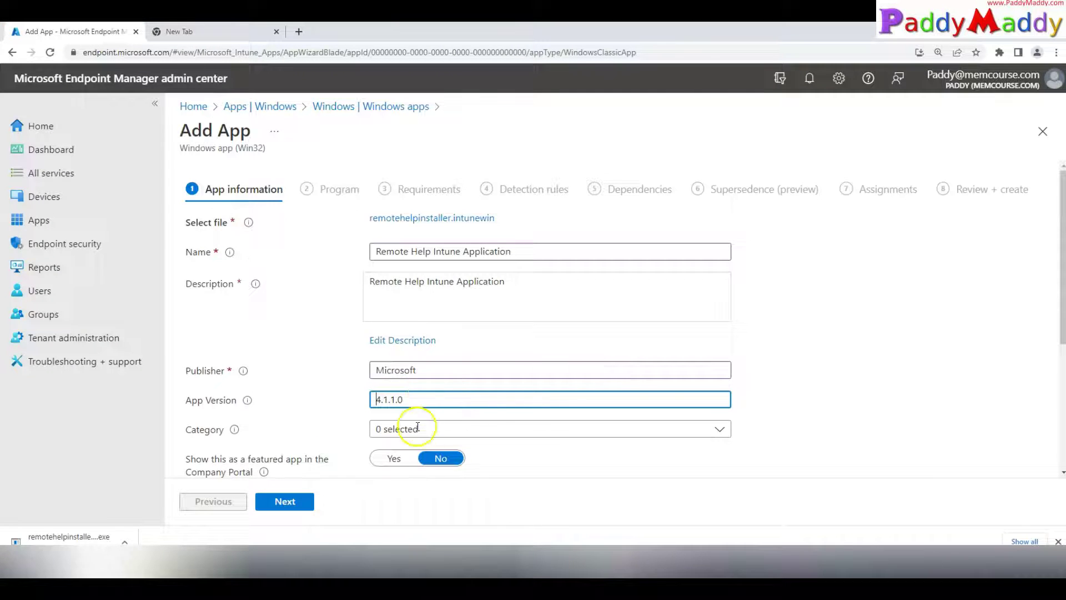
Step: Set the app category to Computer management
left_click(426, 429)
left_click(438, 391)
left_click(414, 362)
left_click(408, 345)
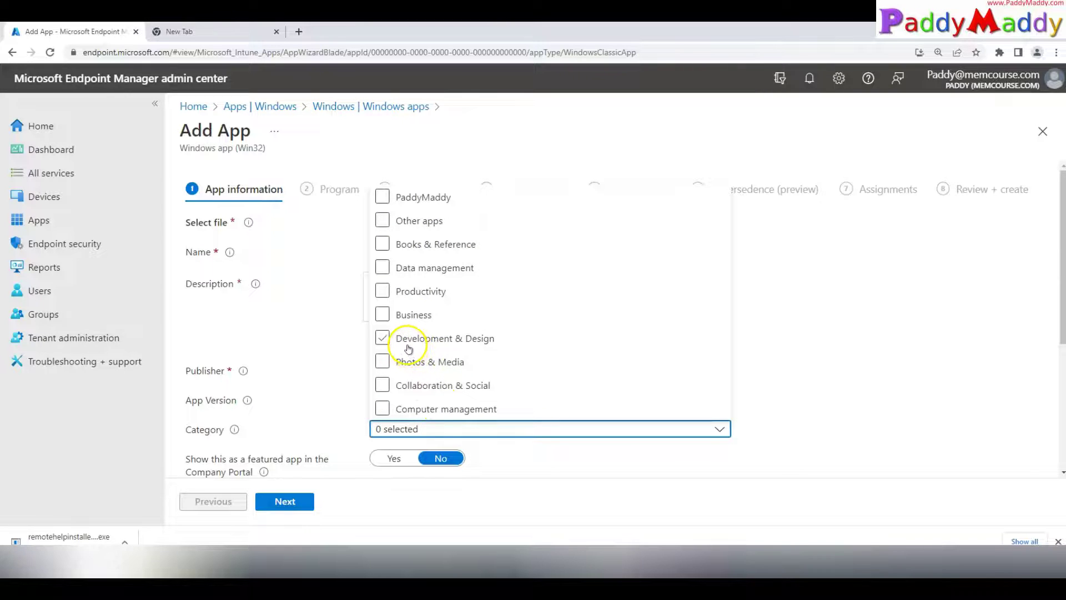
left_click(390, 362)
left_click(383, 385)
left_click(385, 408)
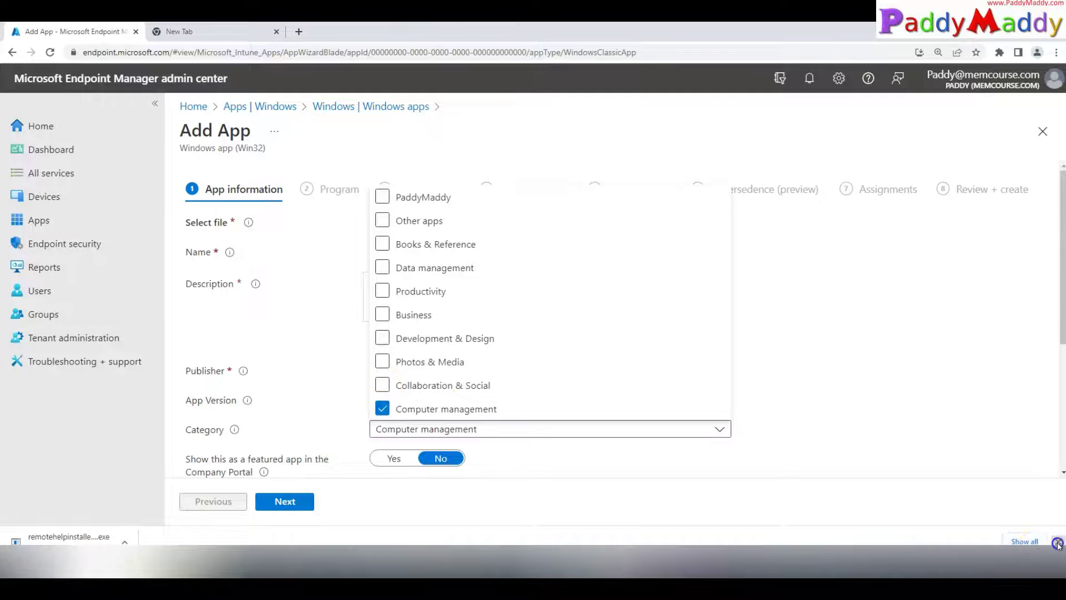
left_click(747, 458)
scroll(688, 440, "down", 3)
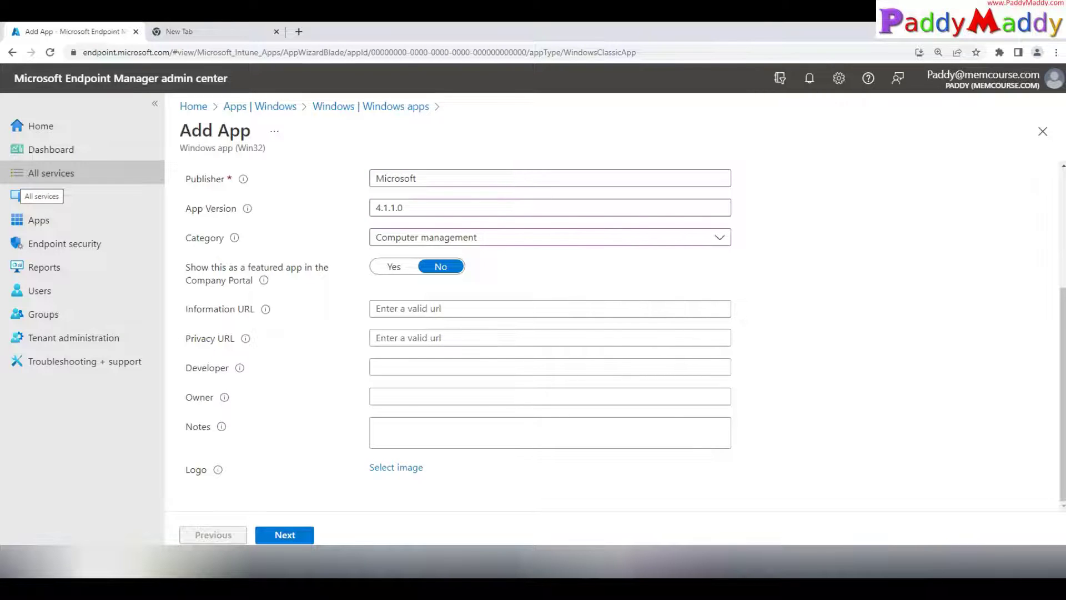
Step: Upload RemoteHelp.jpeg from the Source folder as the app logo
left_click(310, 561)
key("ctrl+v")
left_click(264, 575)
left_click(397, 467)
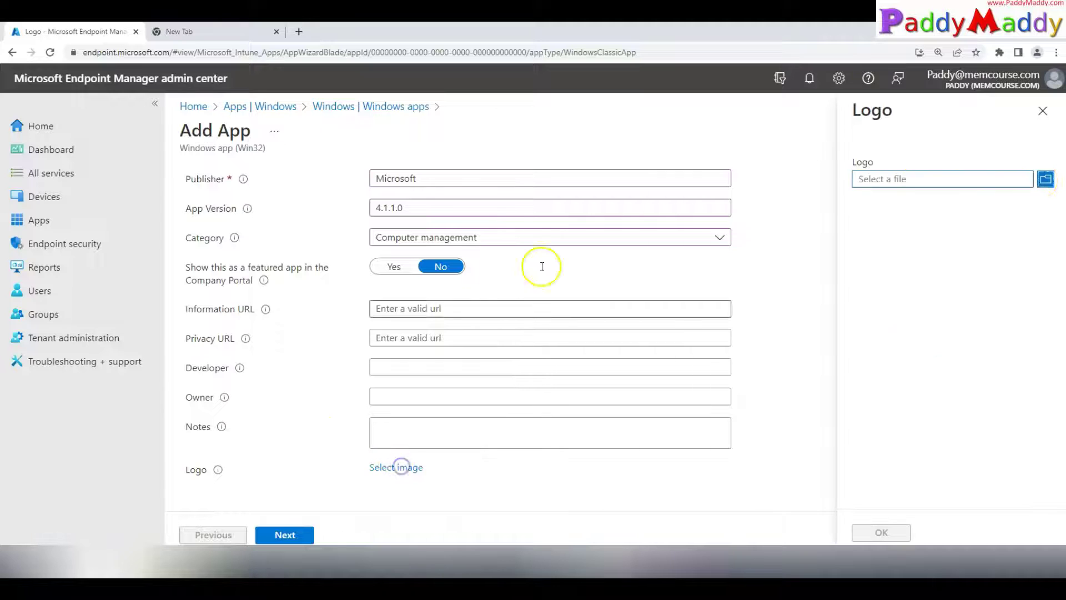
left_click(614, 240)
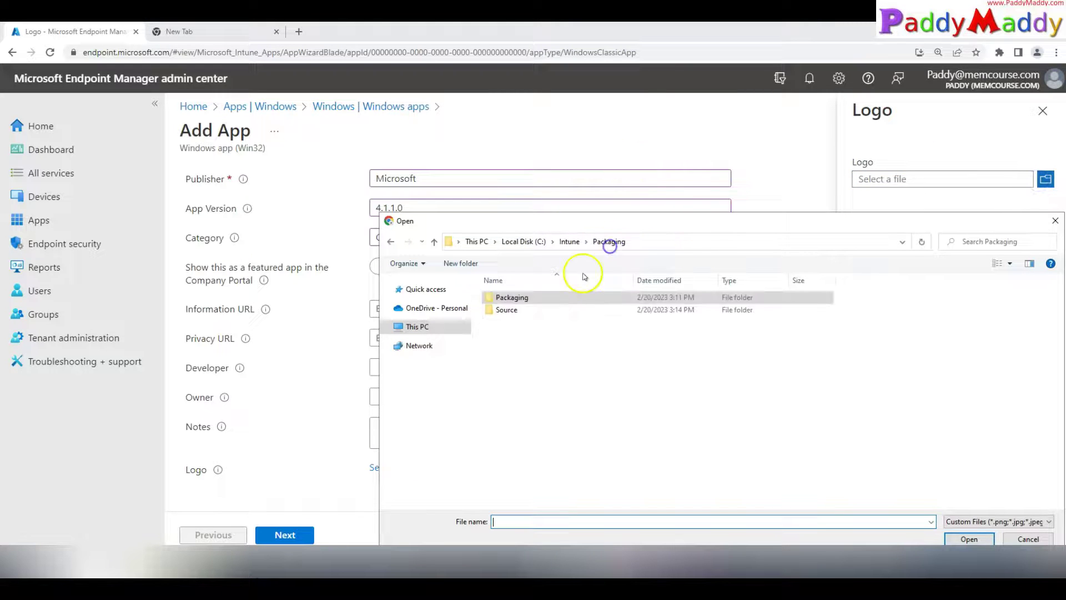
double_click(507, 307)
double_click(512, 309)
left_click(880, 531)
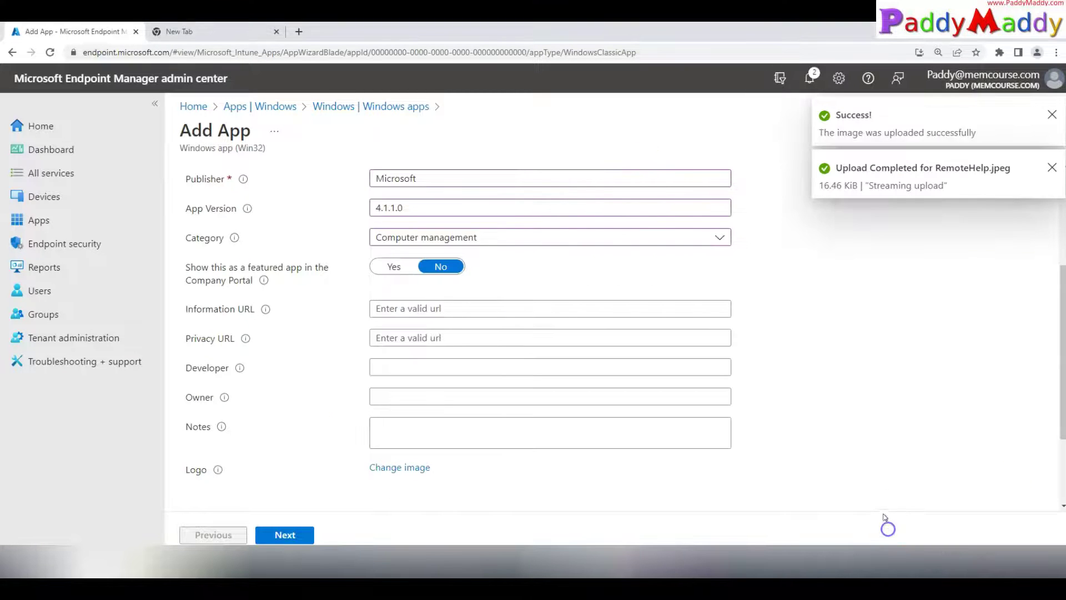
Step: Add the note 'Application usefull for Helpdesk to take remote controll of the PC' and continue
scroll(840, 362, "down", 3)
left_click(439, 306)
type("Appli")
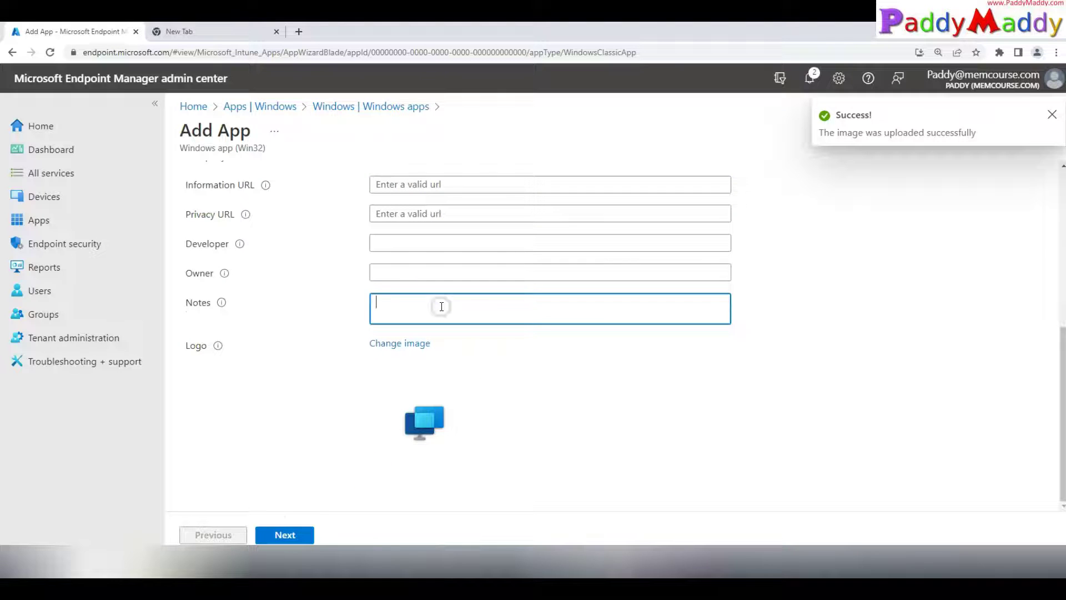
type("cation usefull for Helpdesk to take remote")
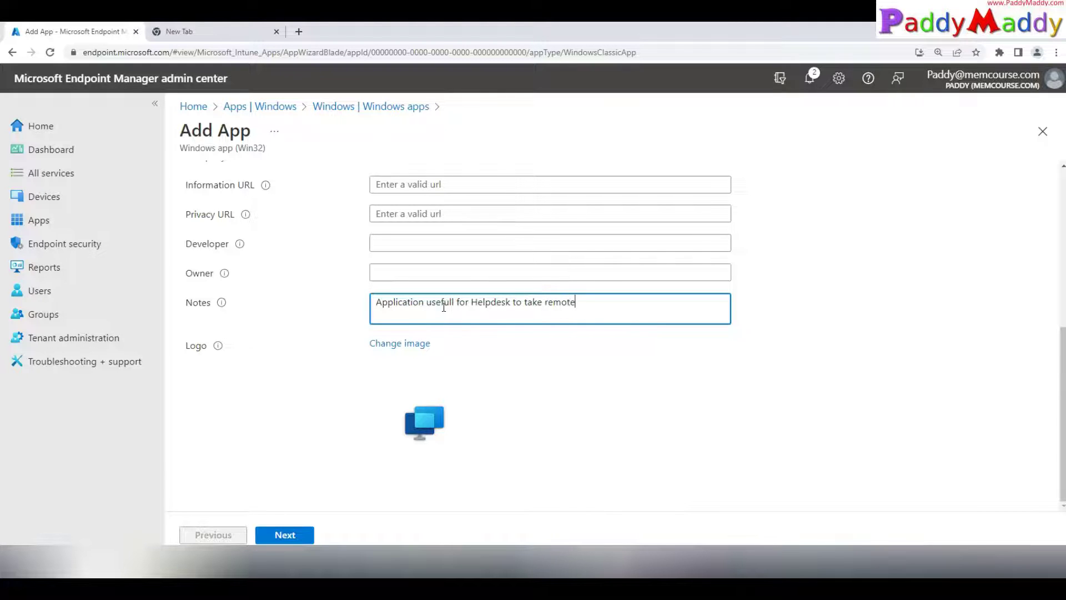
type(" controll of the PC")
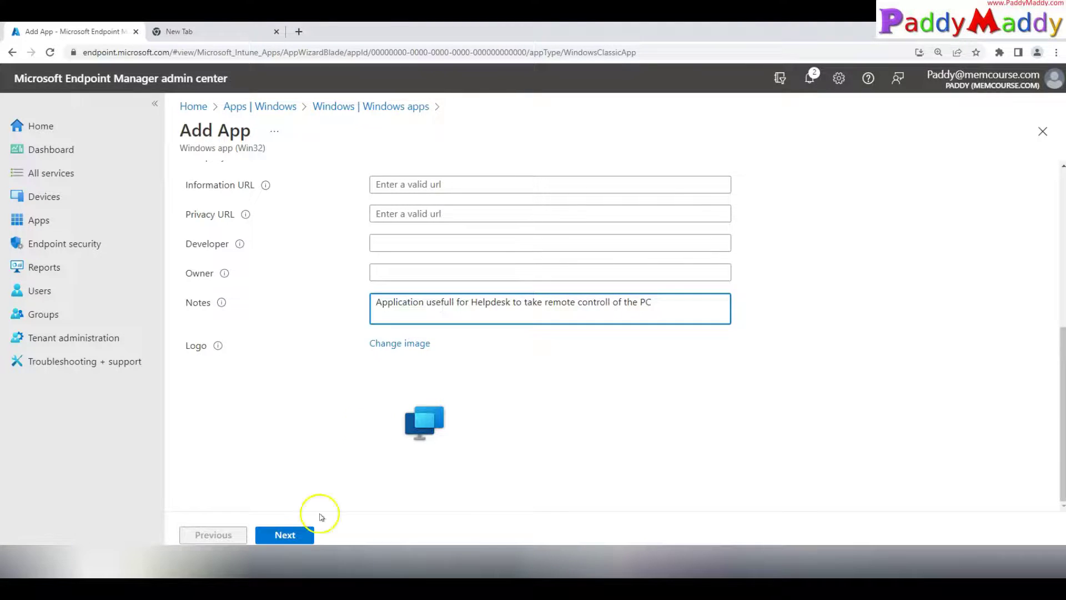
left_click(300, 536)
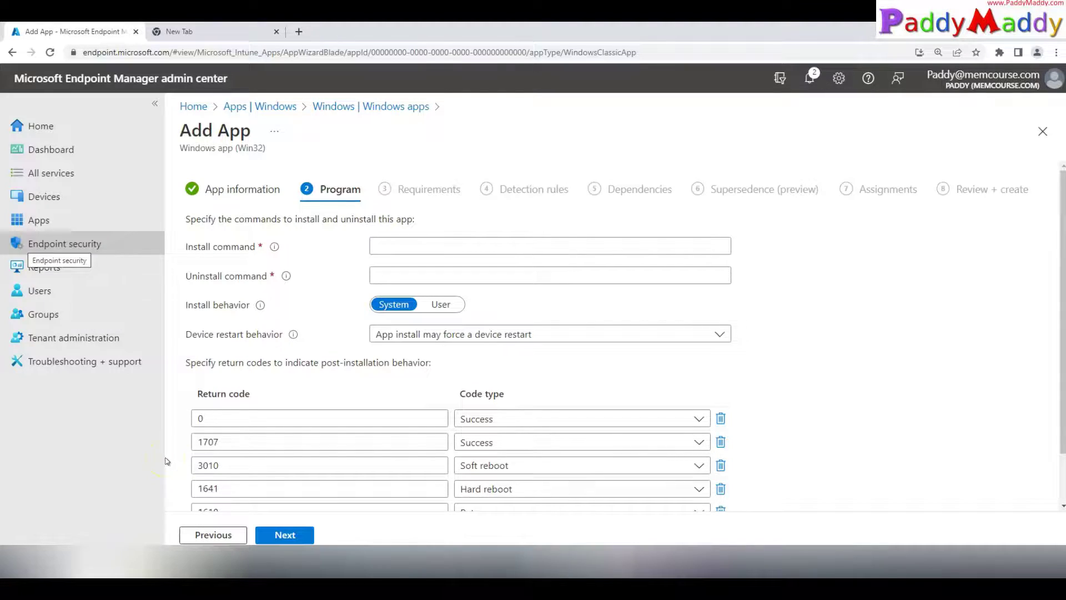
Step: Fill in the install command for remotehelpinstaller.exe
left_click(616, 564)
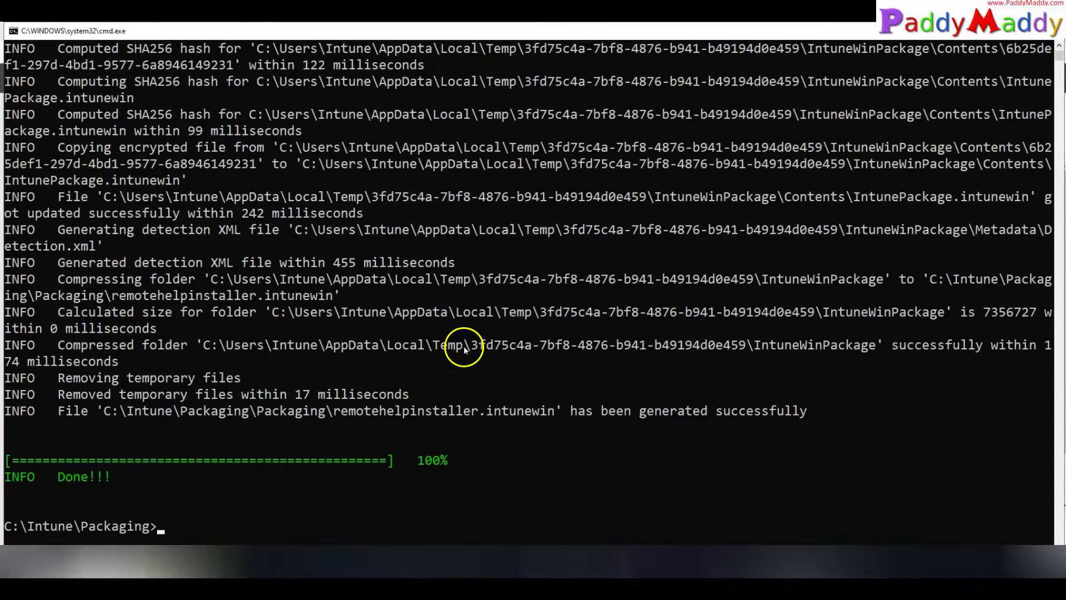
scroll(444, 311, "up", 12)
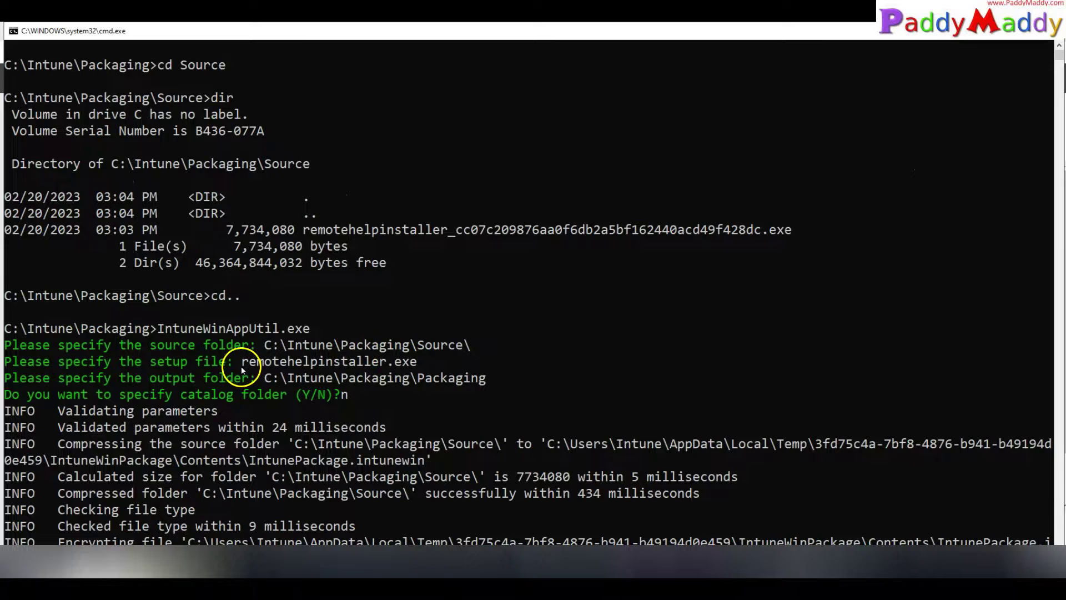
left_click_drag(248, 363, 417, 363)
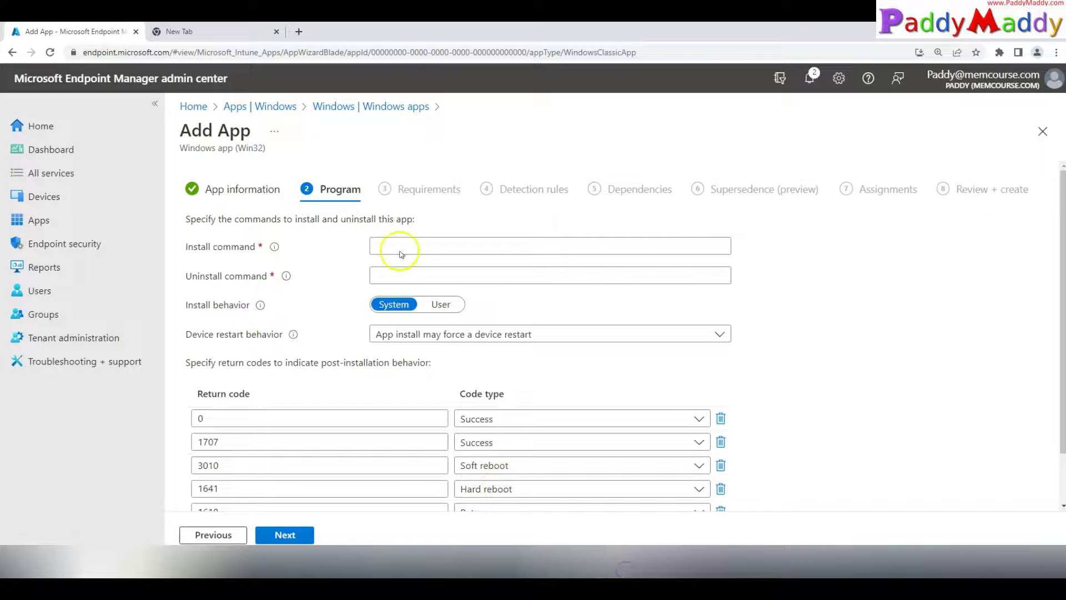
left_click(398, 245)
type("remotehelpinstaller.exe /quiet acceptTerms=1 enableAutoUpdates=0")
Step: Fill in the uninstall command with /uninstall /quiet acceptTerms=1
left_click(399, 275)
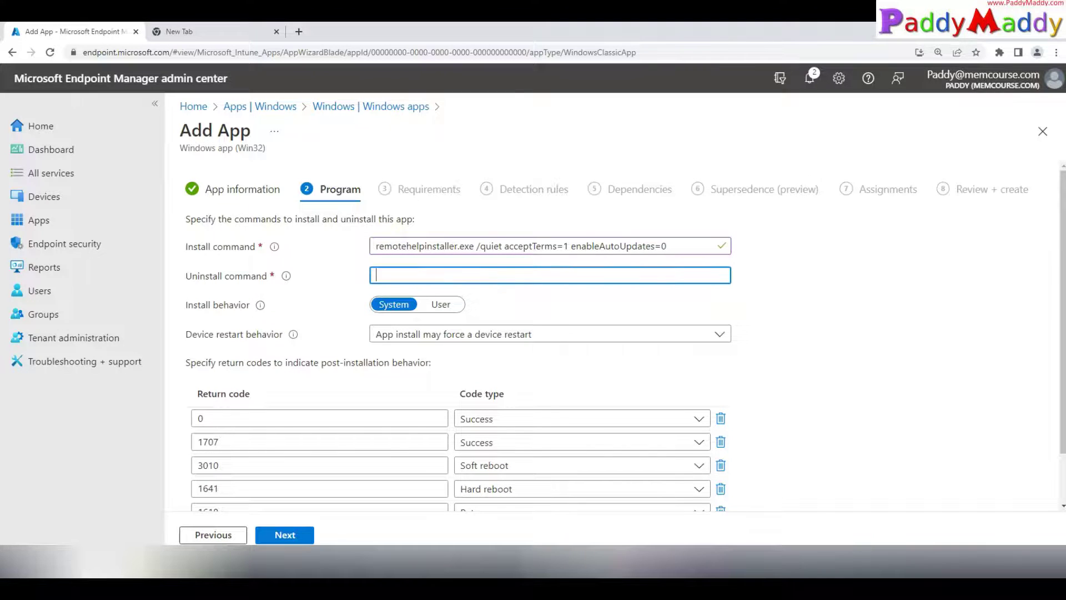
left_click(516, 567)
left_click(274, 423)
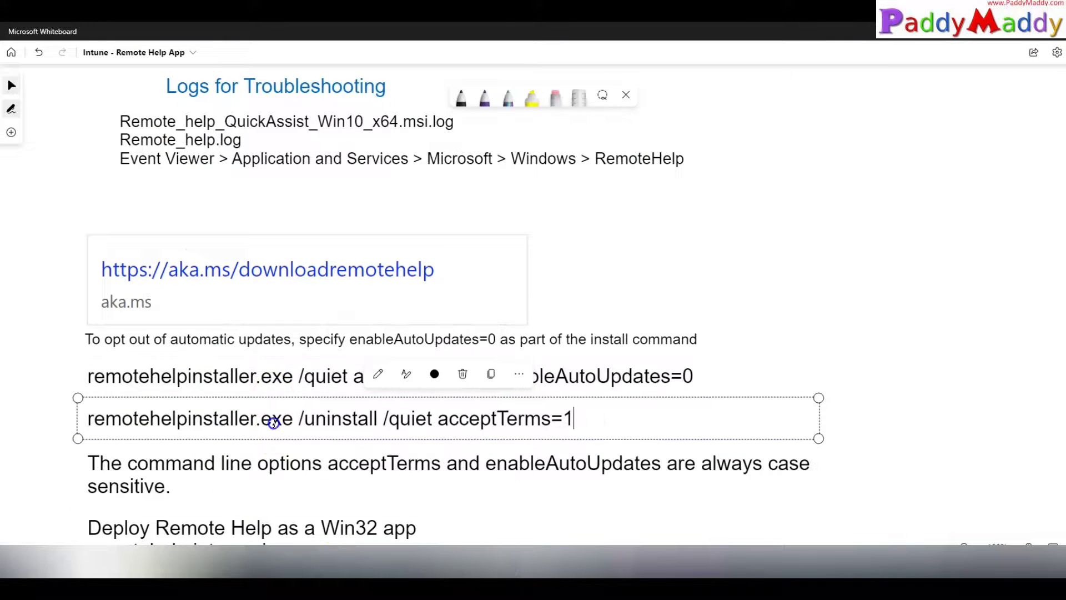
left_click_drag(573, 417, 57, 426)
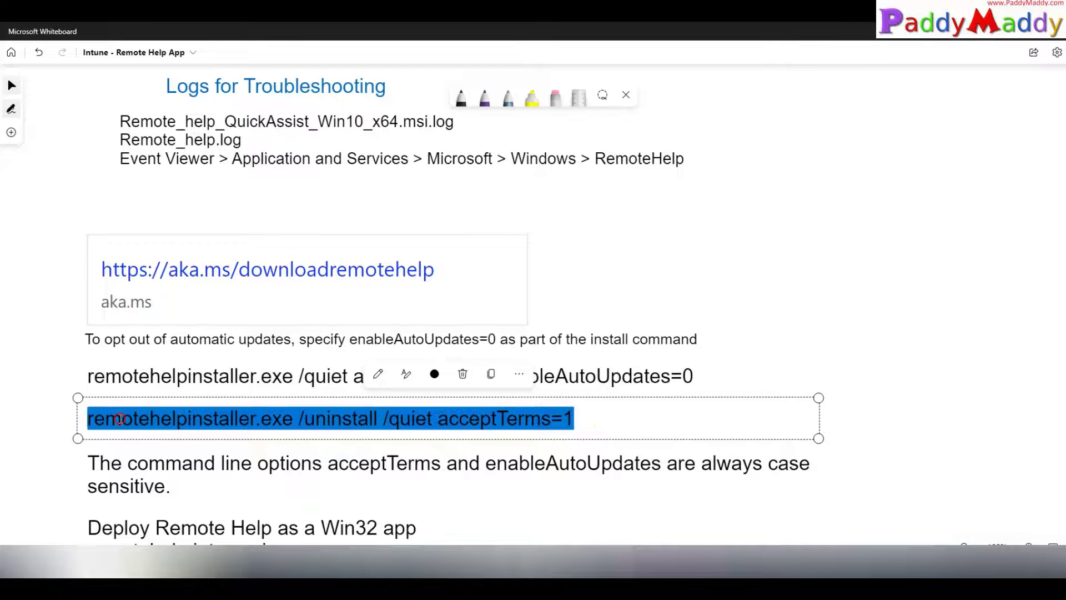
key("ctrl+c")
left_click(566, 567)
key("ctrl+v")
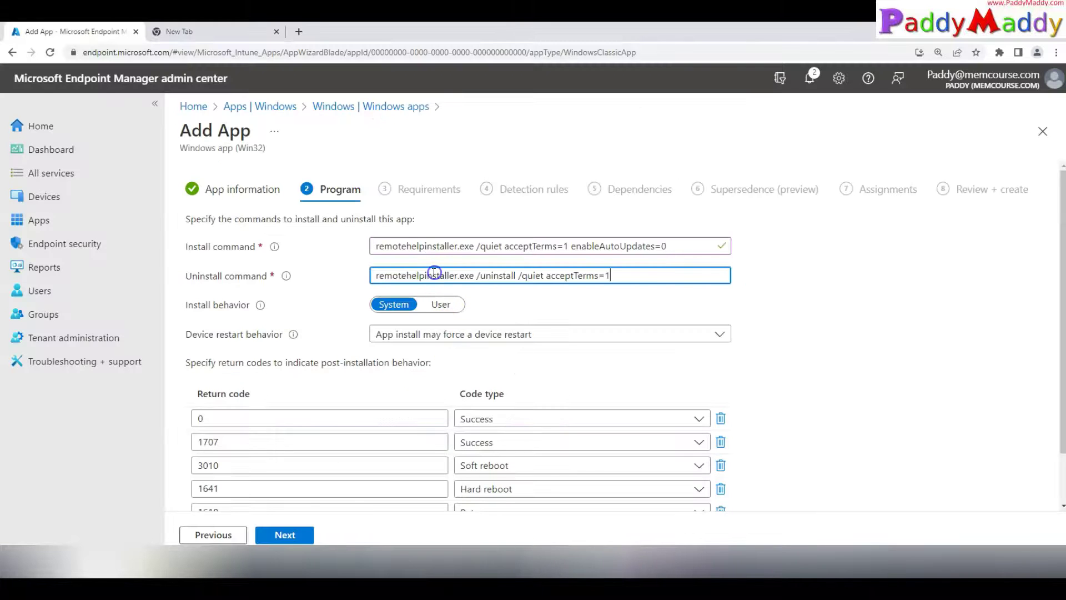
Step: Require 64-bit architecture and a minimum OS of Windows 10 1909
left_click(294, 535)
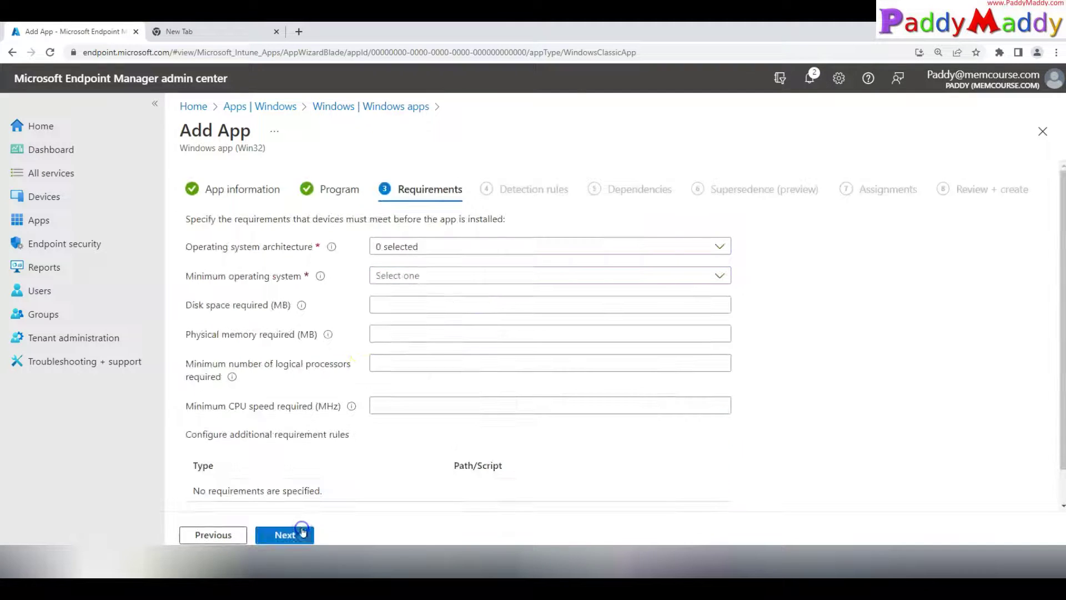
left_click(429, 246)
left_click(400, 289)
left_click(404, 275)
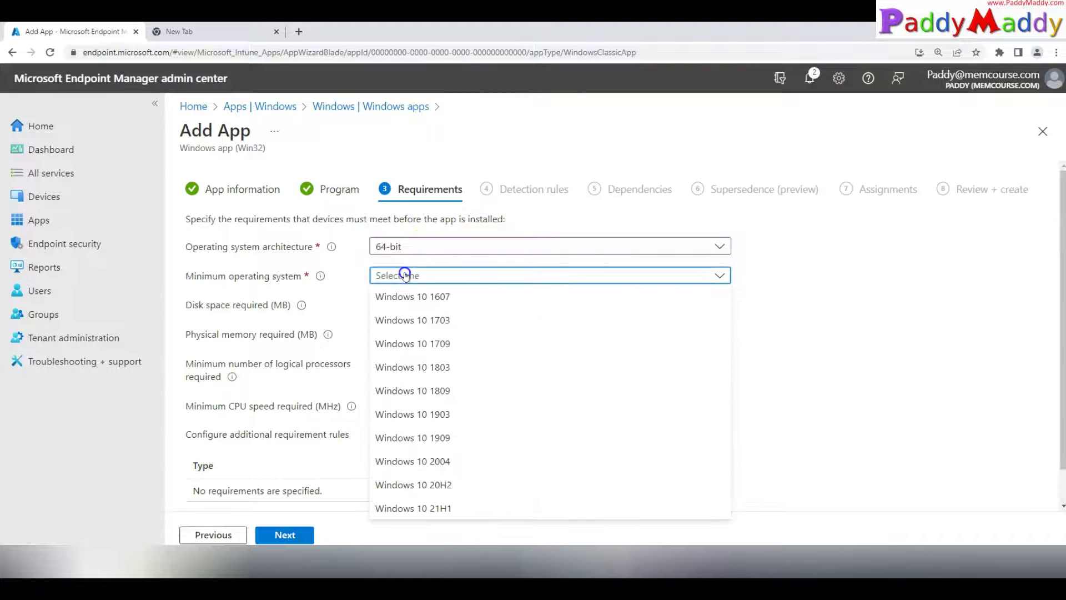
left_click(436, 438)
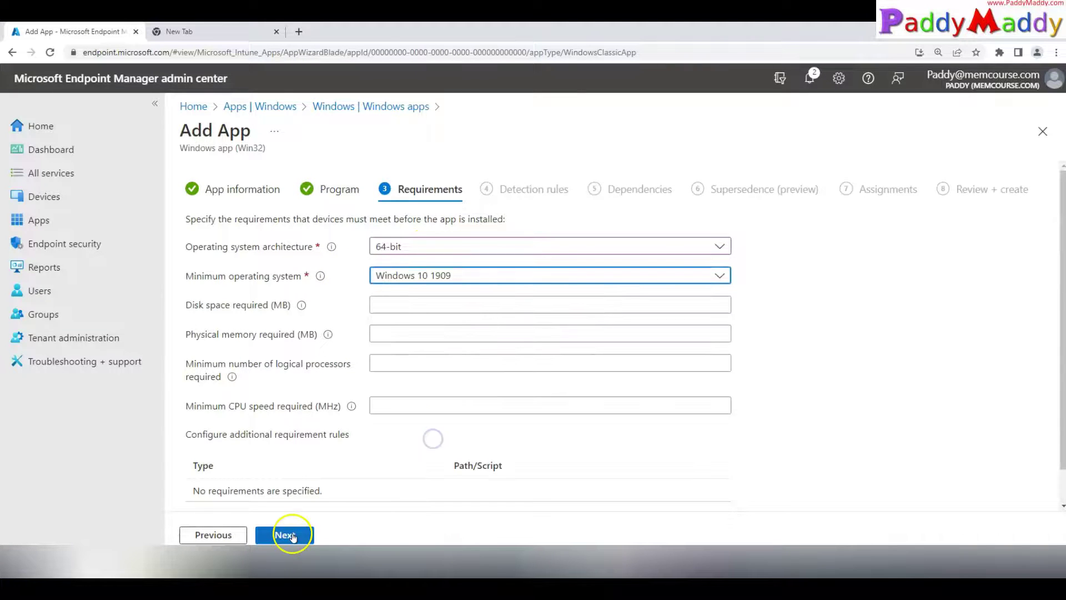
Step: Choose to configure detection rules manually and start a new File detection rule
left_click(285, 535)
left_click(409, 246)
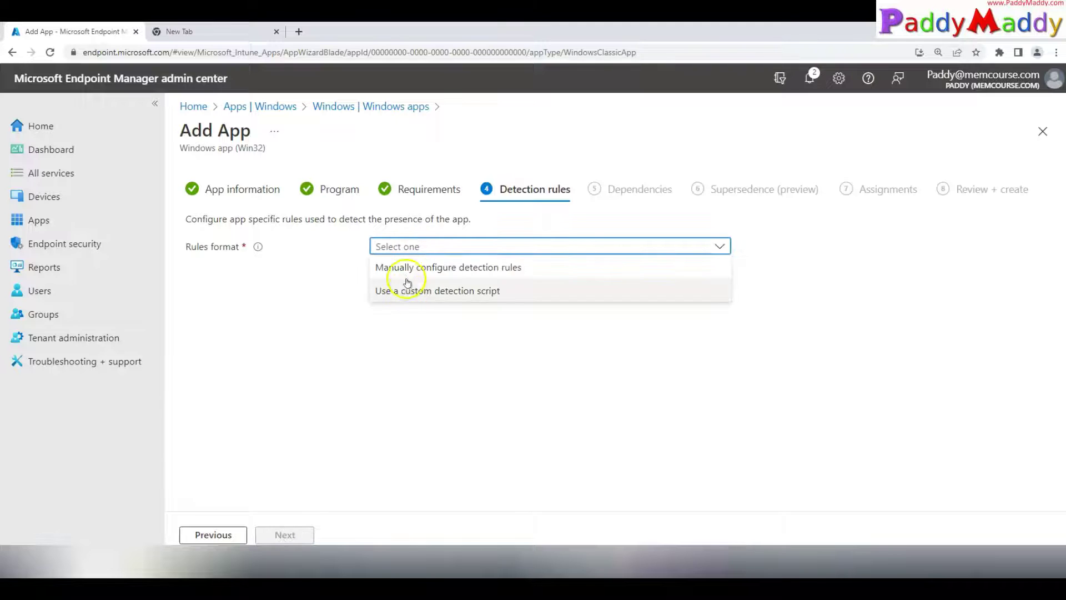
left_click(405, 268)
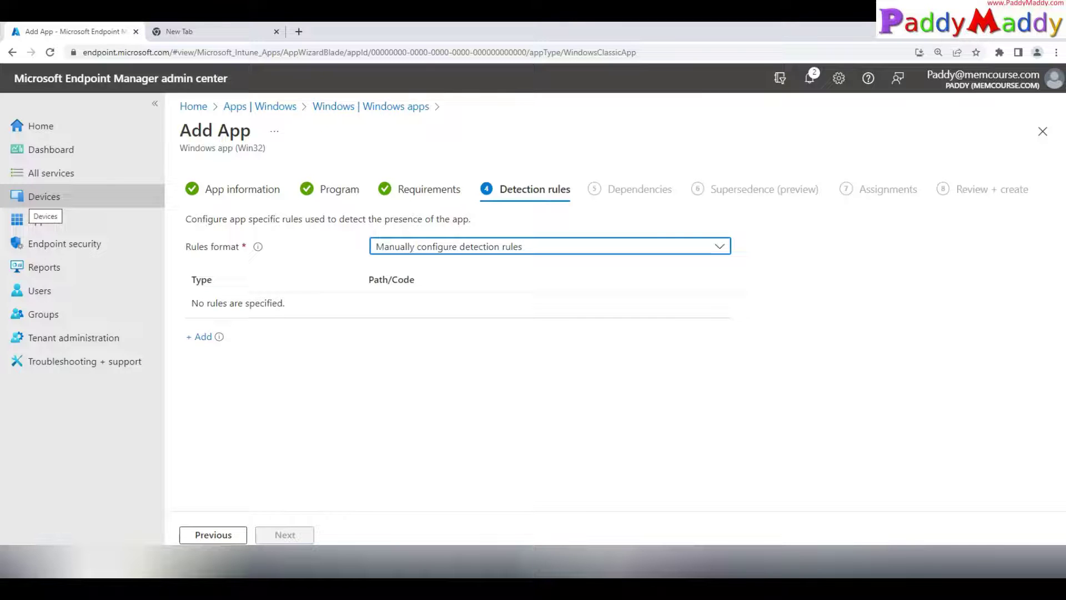
left_click(202, 336)
left_click(863, 191)
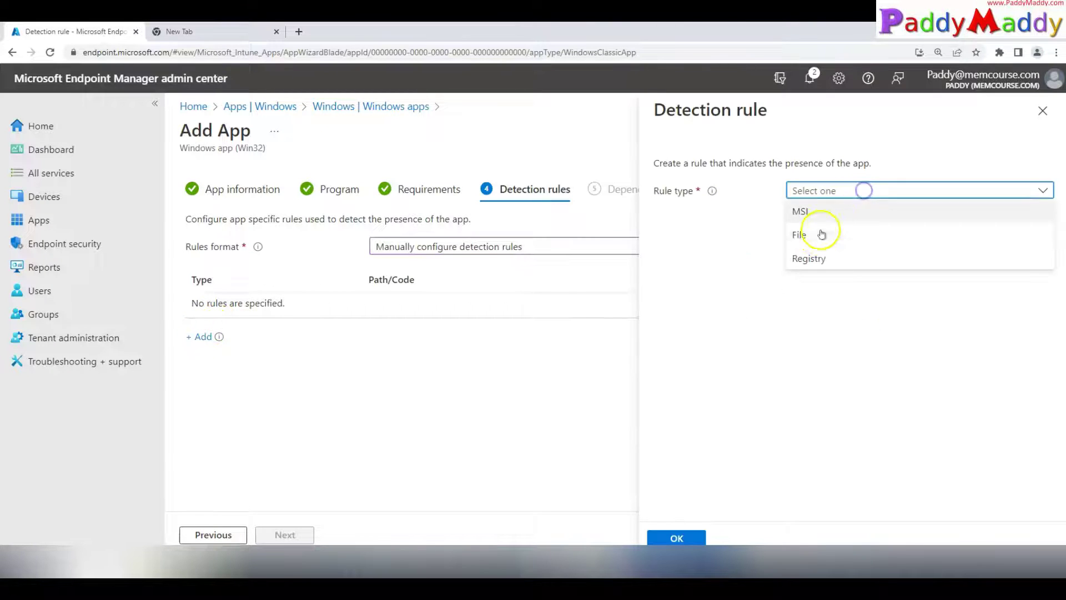
left_click(821, 235)
Step: Point the rule at RemoteHelp.exe in C:\Program Files\Remote Help, detecting String (version) greater than or equal
left_click(808, 234)
key("ctrl+v")
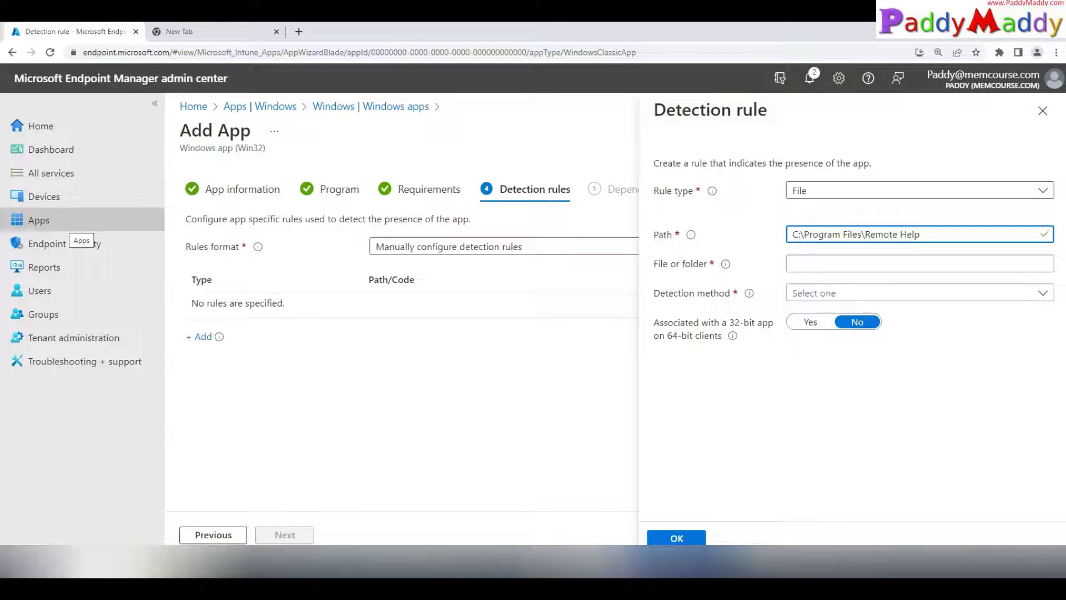
left_click(826, 264)
key("ctrl+v")
left_click(826, 292)
left_click(828, 383)
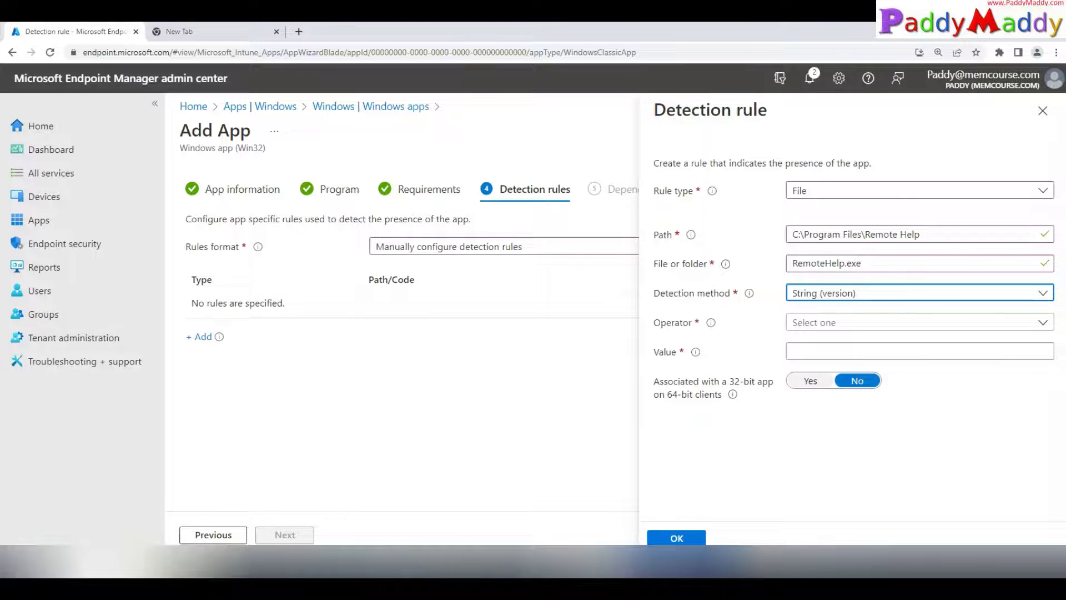
left_click(820, 321)
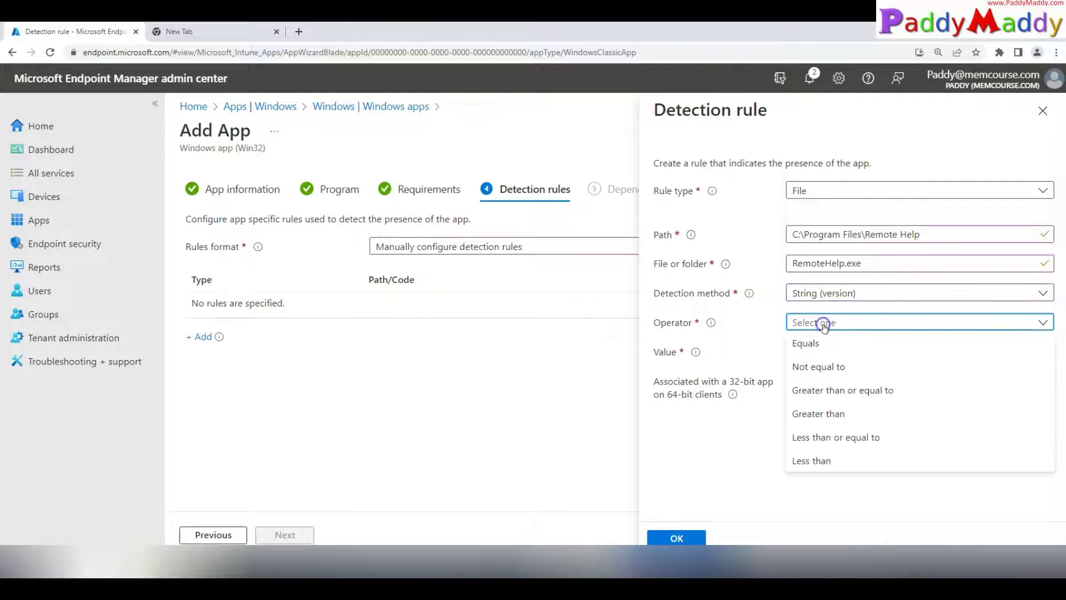
left_click(839, 397)
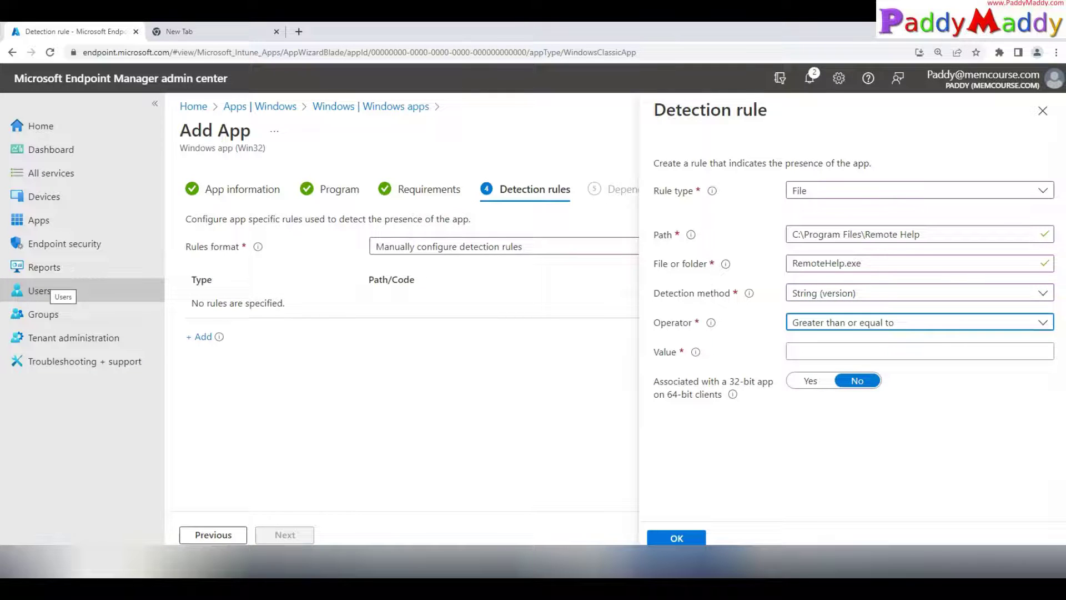
Step: Look up the installer's file version in its Properties details
left_click(267, 564)
right_click(151, 112)
left_click(193, 359)
left_click(254, 150)
left_click(223, 218)
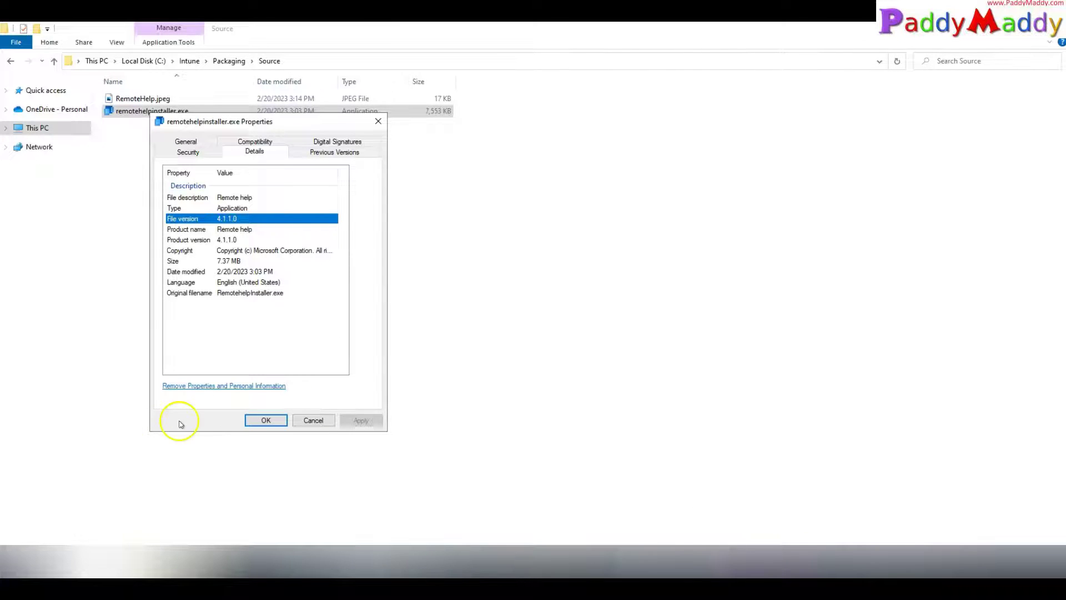
left_click(313, 420)
Step: Enter 4.1.10 as the version value and save the detection rule
left_click(594, 573)
left_click(828, 350)
type("4.1.10")
left_click(676, 537)
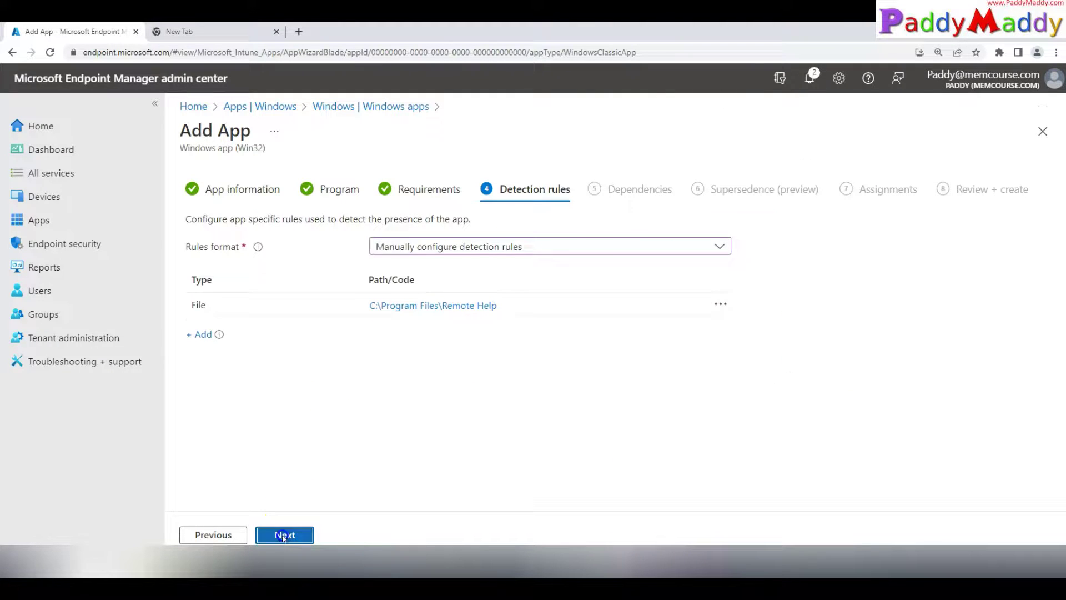
left_click(284, 534)
Step: Add Test-S-DEMO-Group as a required assignment for the app
left_click(284, 534)
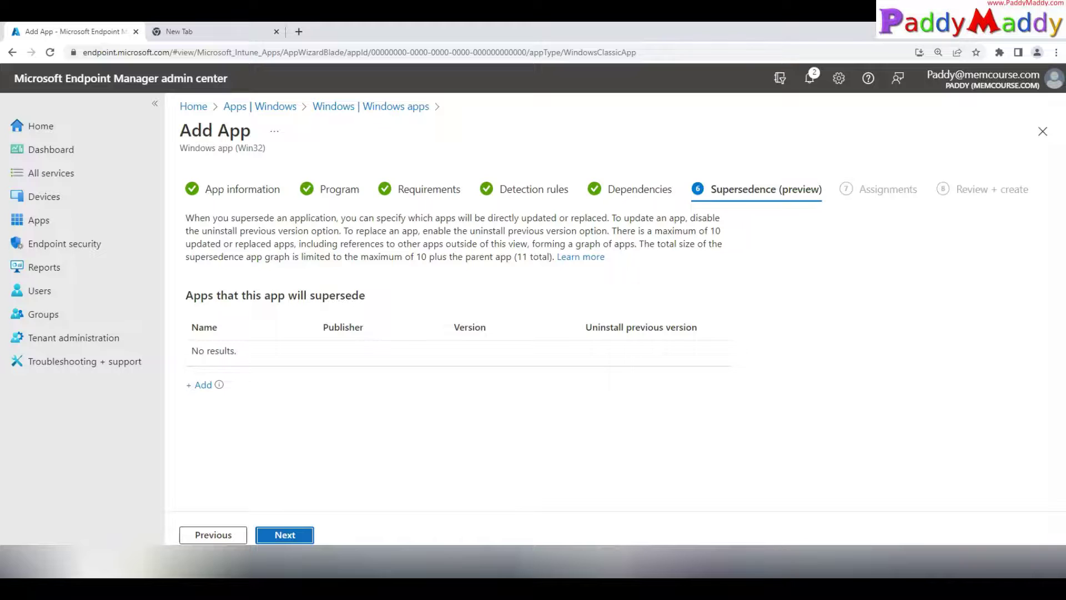
left_click(285, 536)
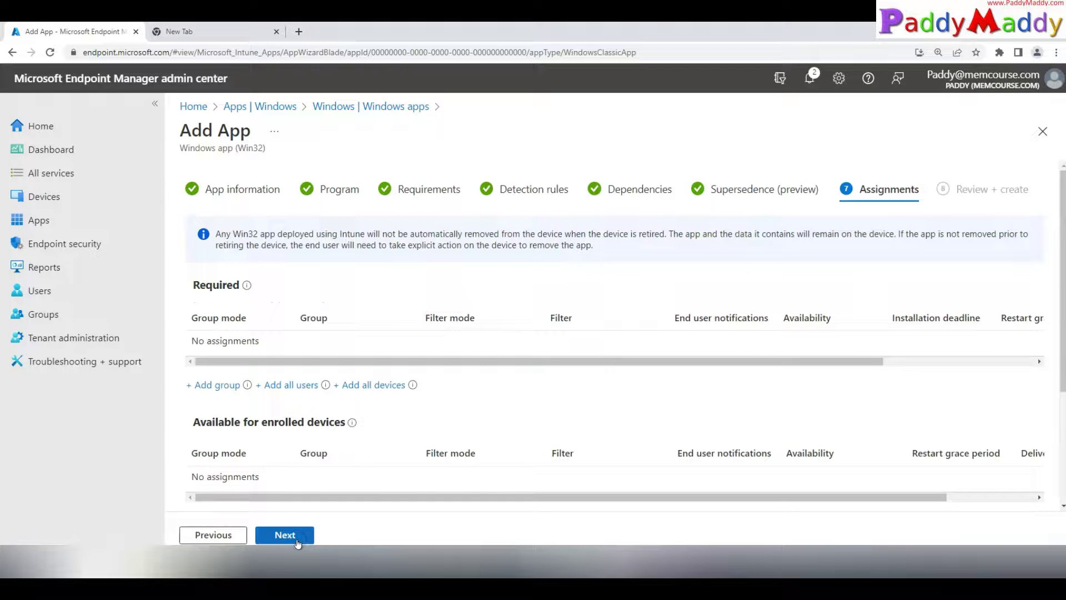
left_click(213, 385)
left_click(741, 162)
type("demo")
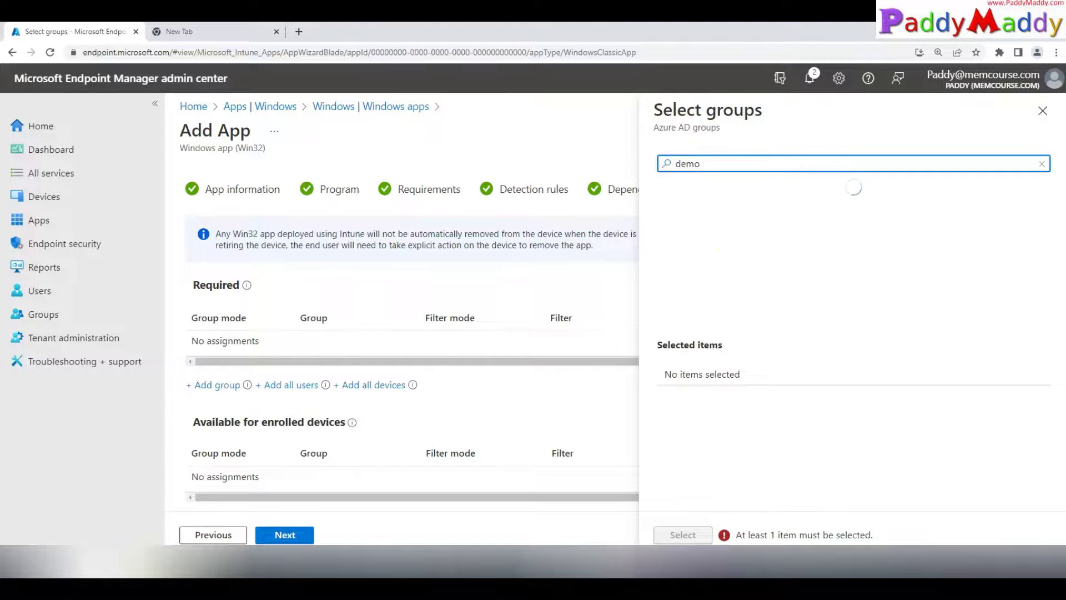
left_click(745, 244)
left_click(683, 534)
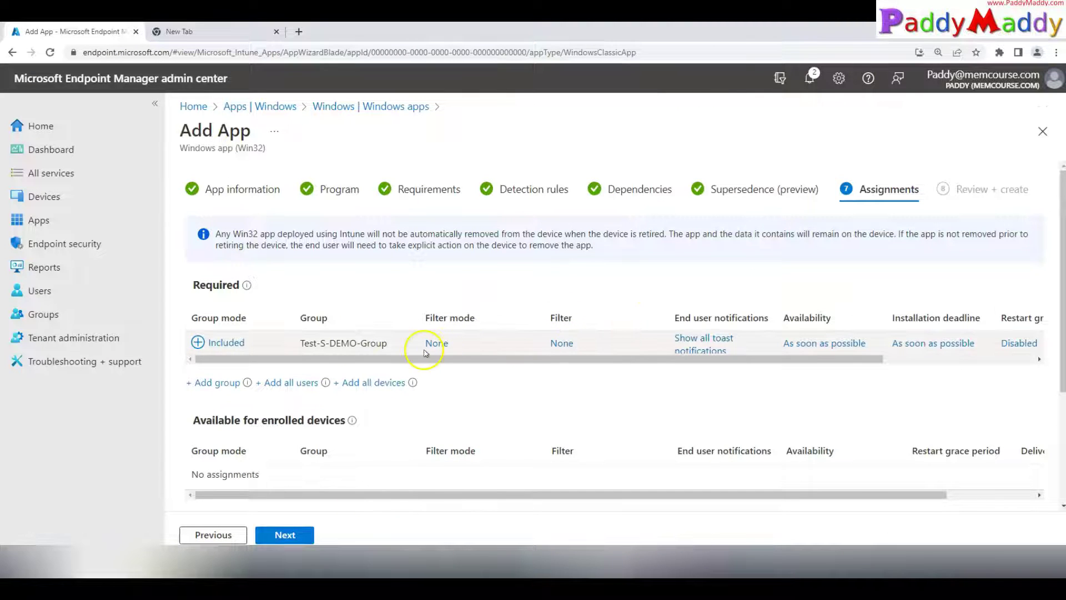
Step: Dismiss the assignment filter options without applying one, then review and create the app
left_click(441, 343)
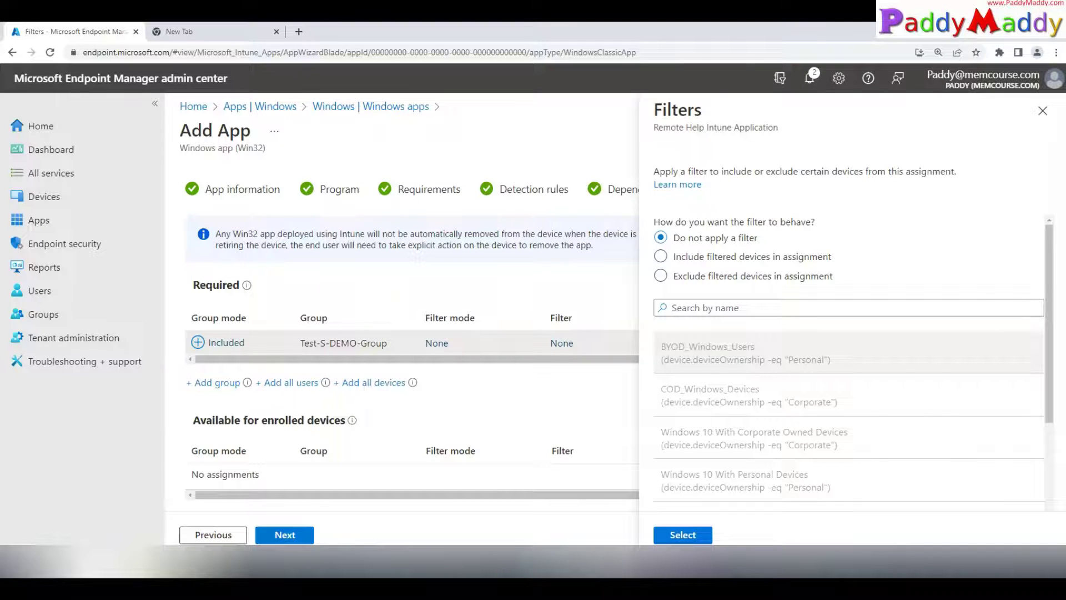
left_click(1042, 110)
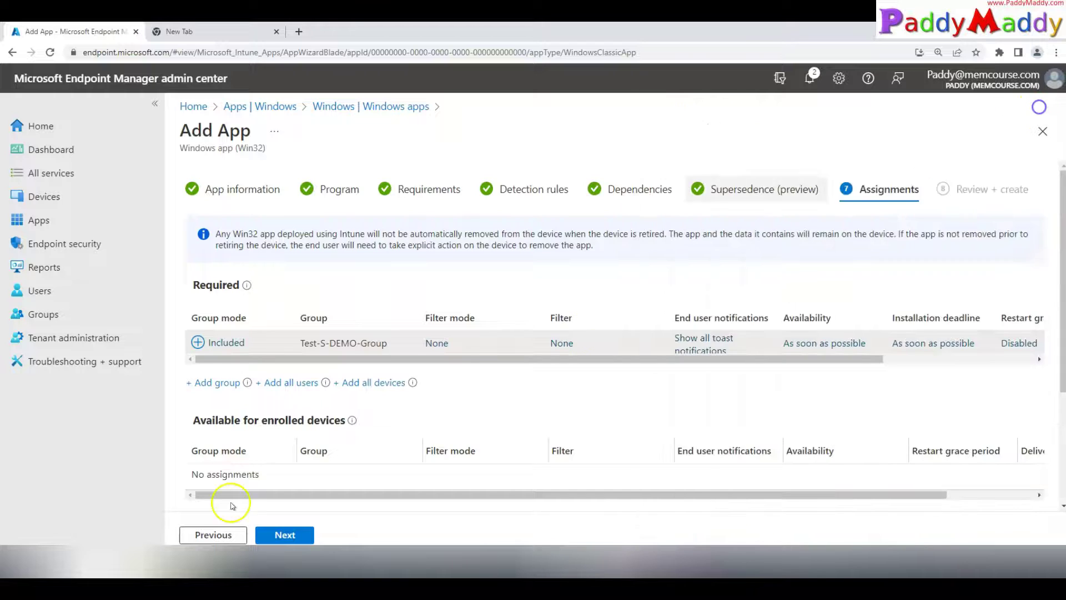
left_click(296, 535)
left_click(287, 535)
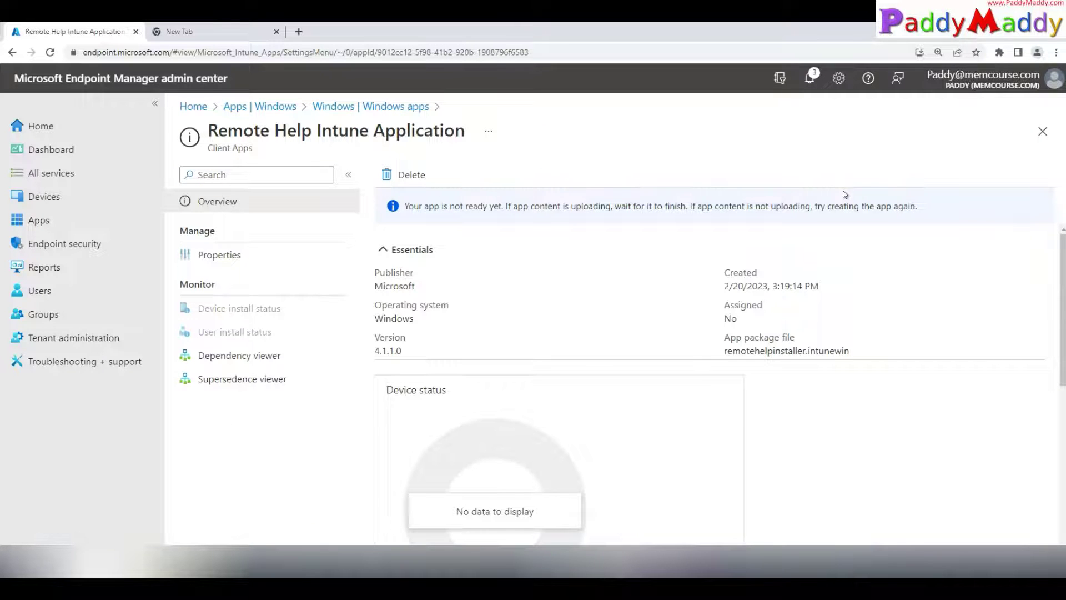
Step: Confirm in the notifications that the Remote Help package upload has finished
left_click(844, 202)
left_click(809, 78)
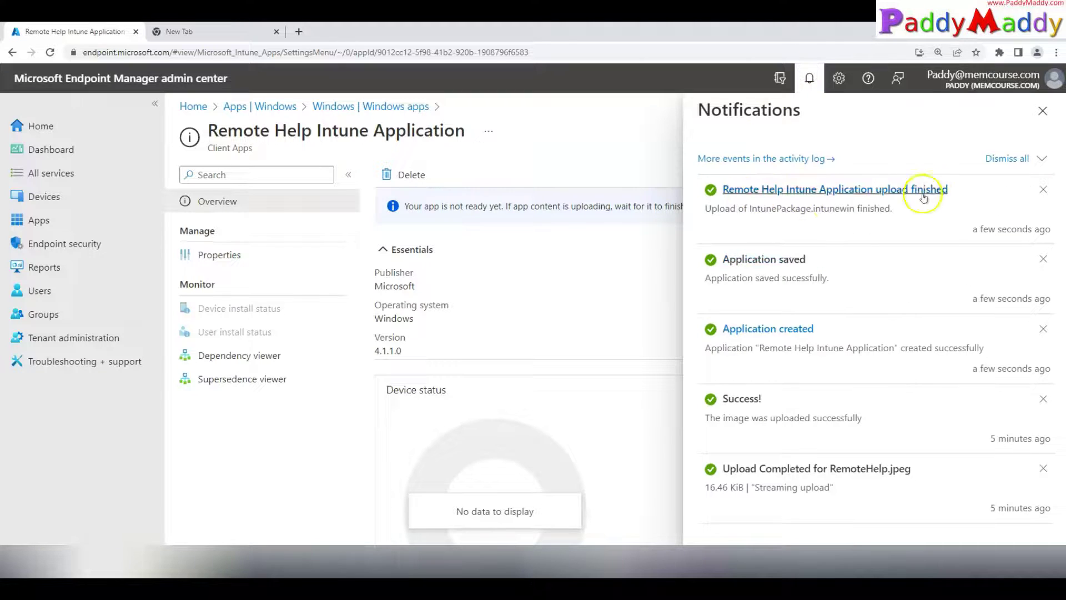
left_click(1043, 111)
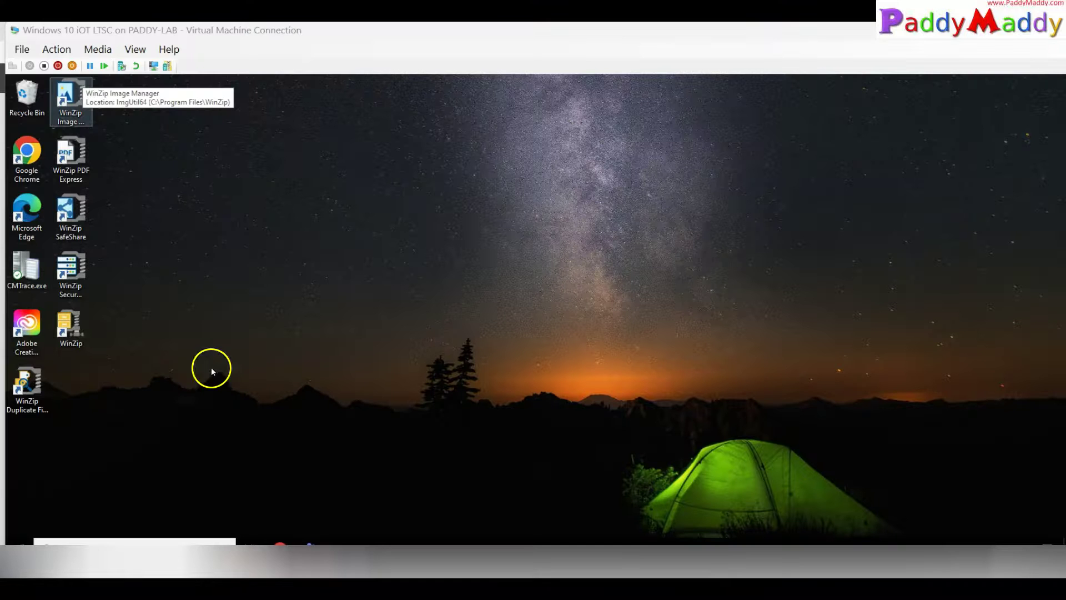
left_click(19, 546)
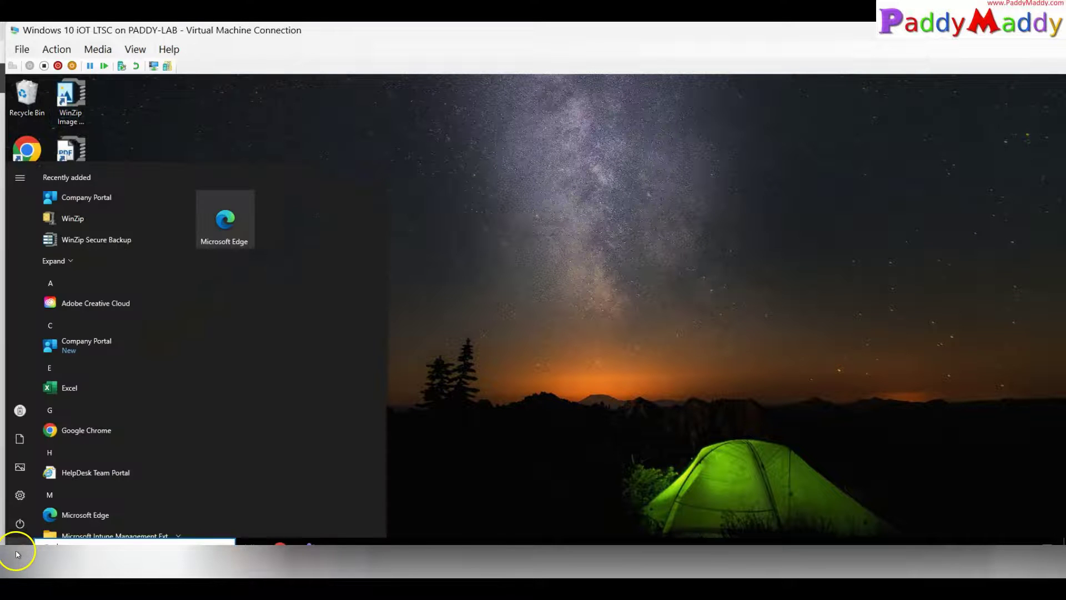
Step: Inspect the VM's work account management details and app enforcement status in Settings
right_click(19, 548)
left_click(19, 549)
left_click(20, 553)
left_click(21, 495)
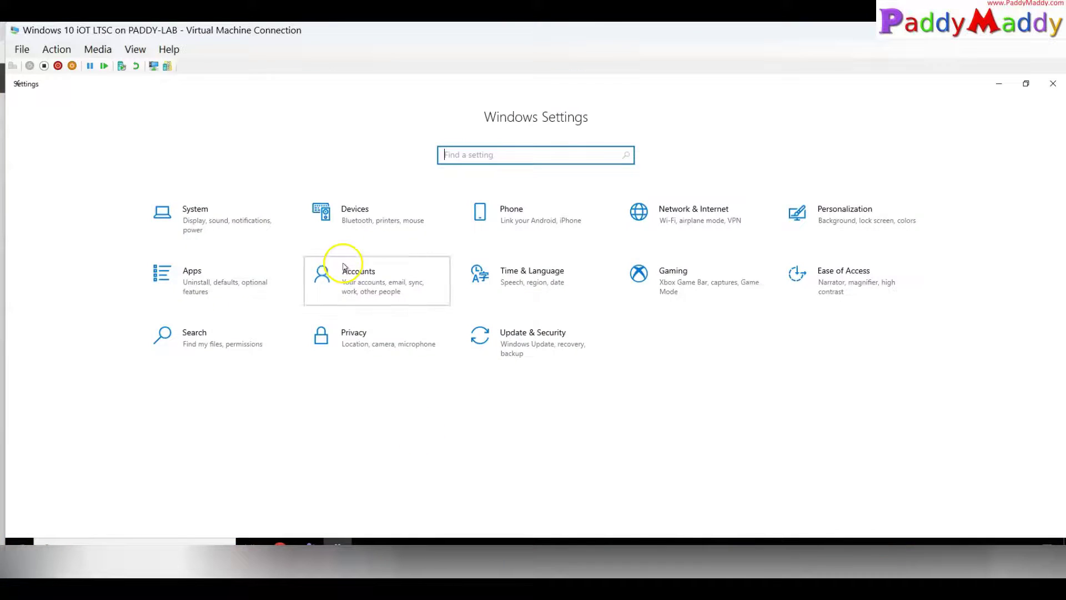
left_click(346, 270)
left_click(73, 290)
left_click(266, 252)
left_click(383, 298)
scroll(63, 487, "down", 5)
scroll(63, 487, "up", 5)
left_click_drag(28, 357, 252, 387)
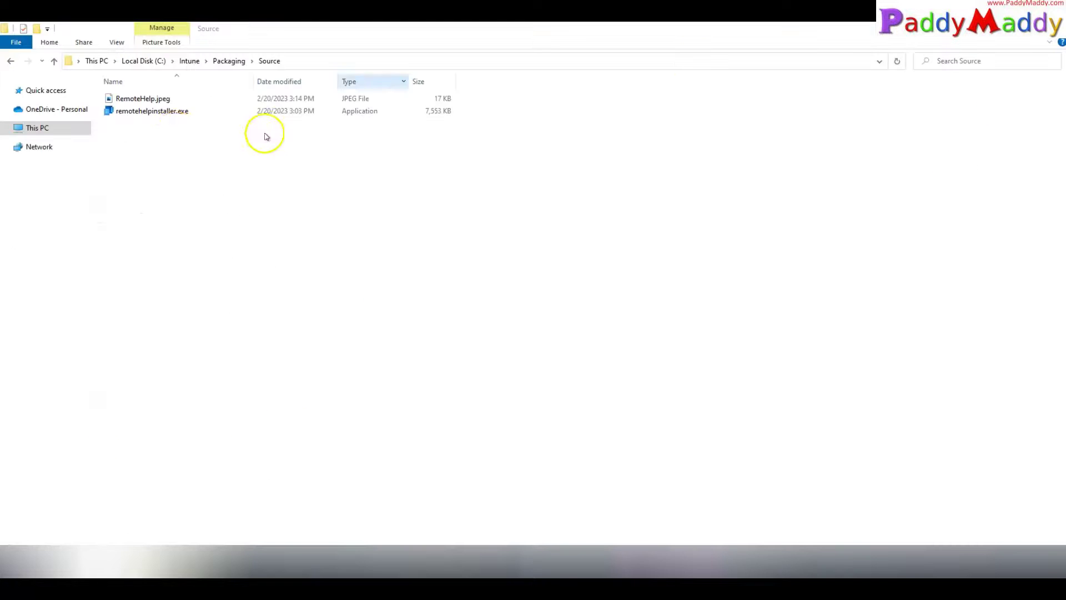
Step: Run remotehelpinstaller.exe, accept the licence and privacy terms, and complete the installation
double_click(168, 111)
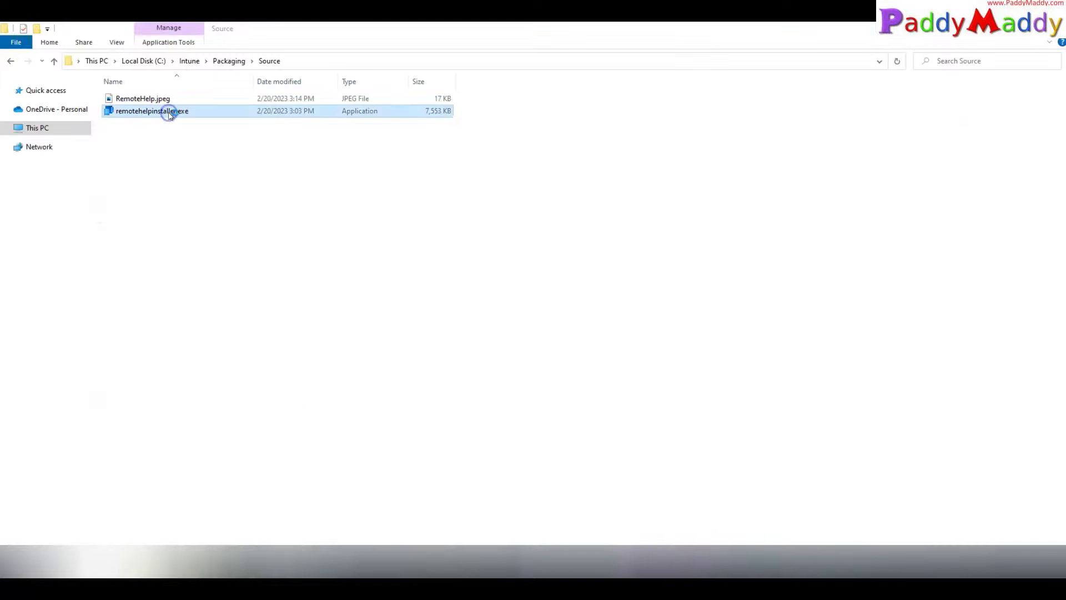
left_click(429, 272)
left_click(449, 314)
left_click(590, 392)
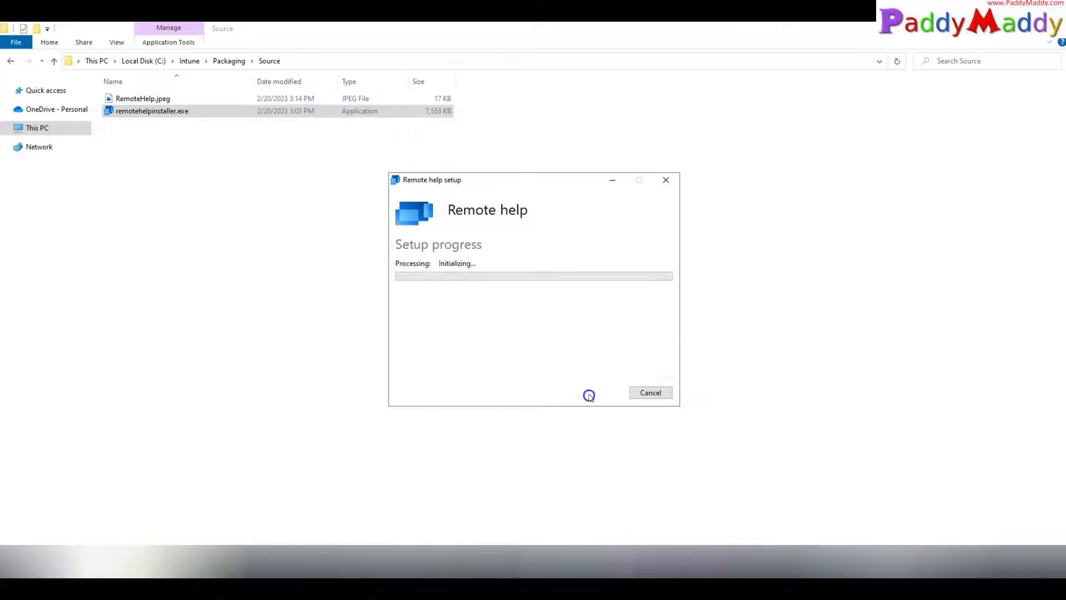
left_click(516, 377)
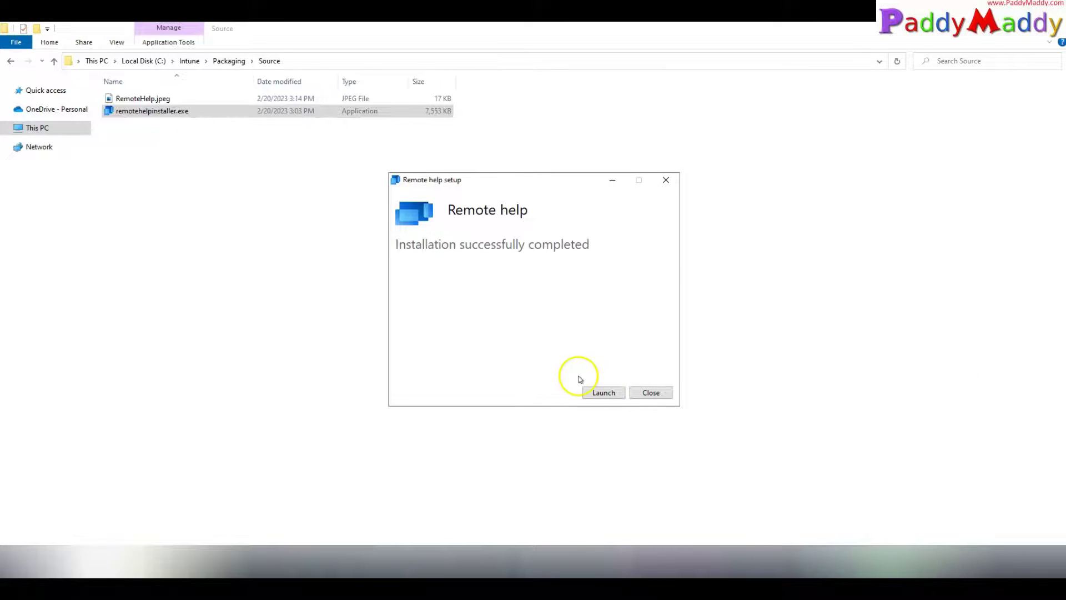
left_click(650, 392)
left_click(11, 566)
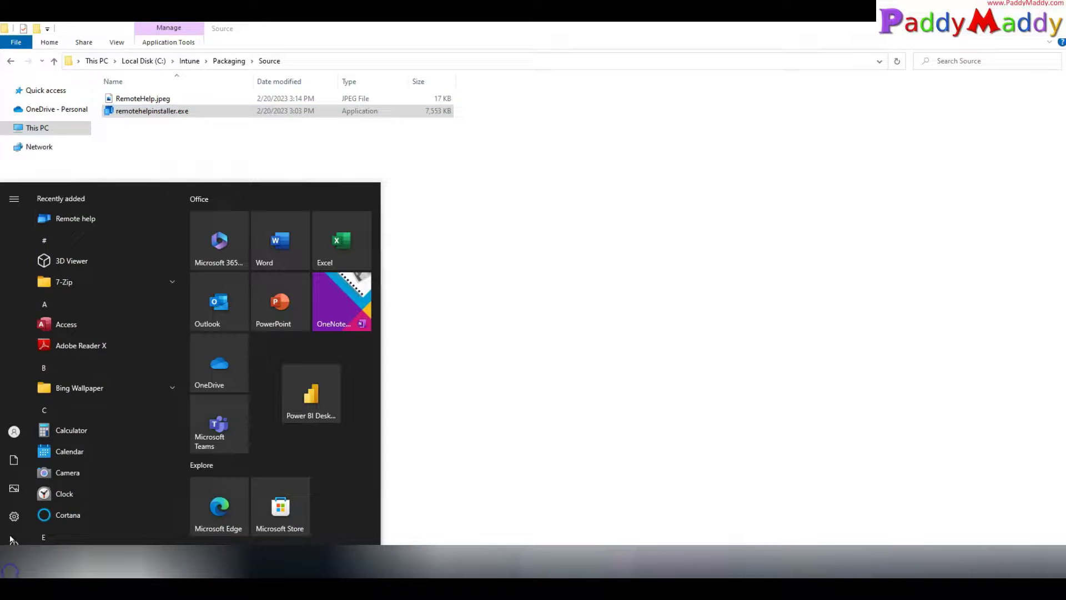
Step: Launch Remote help and sign in with the admin account e-mail and password
left_click(72, 218)
left_click_drag(66, 34, 298, 131)
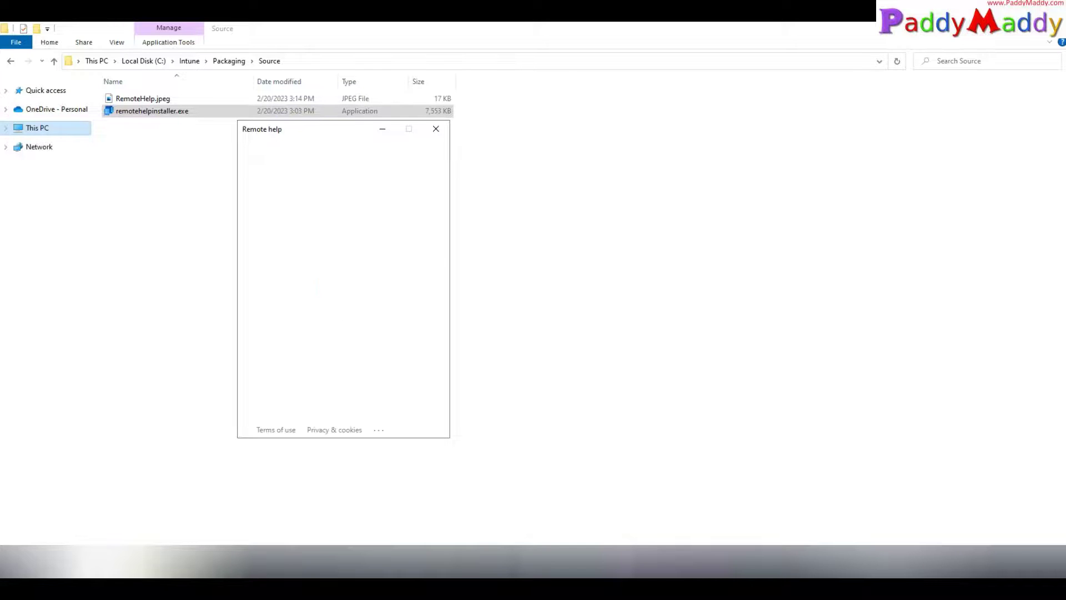
left_click(328, 209)
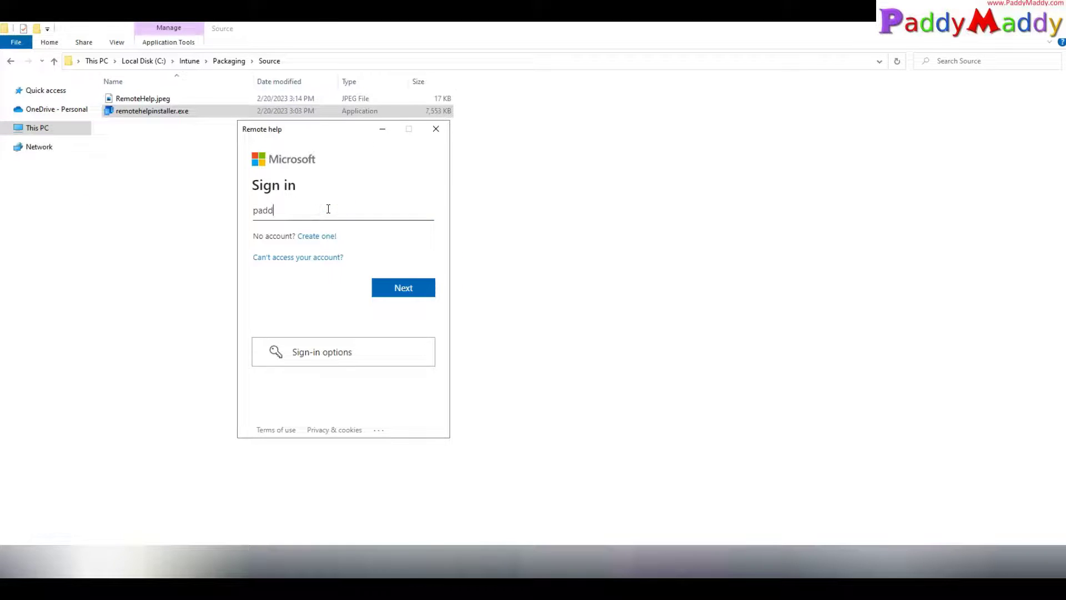
key("Return")
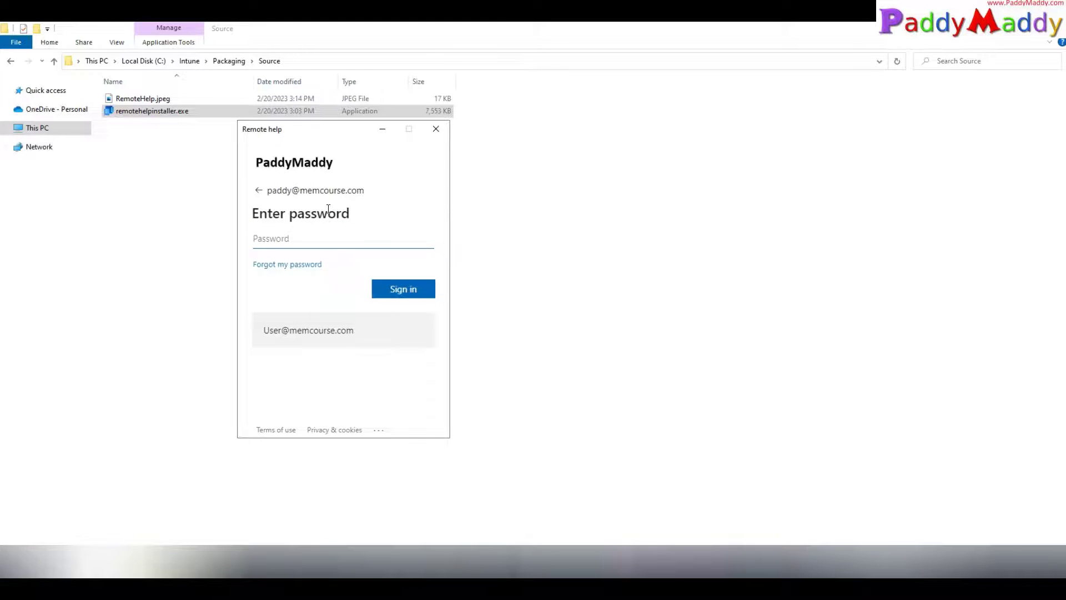
key("ctrl+v")
left_click(403, 289)
Step: Choose to stay signed in, continue past the device error, and accept the privacy notice
left_click(325, 273)
left_click(427, 297)
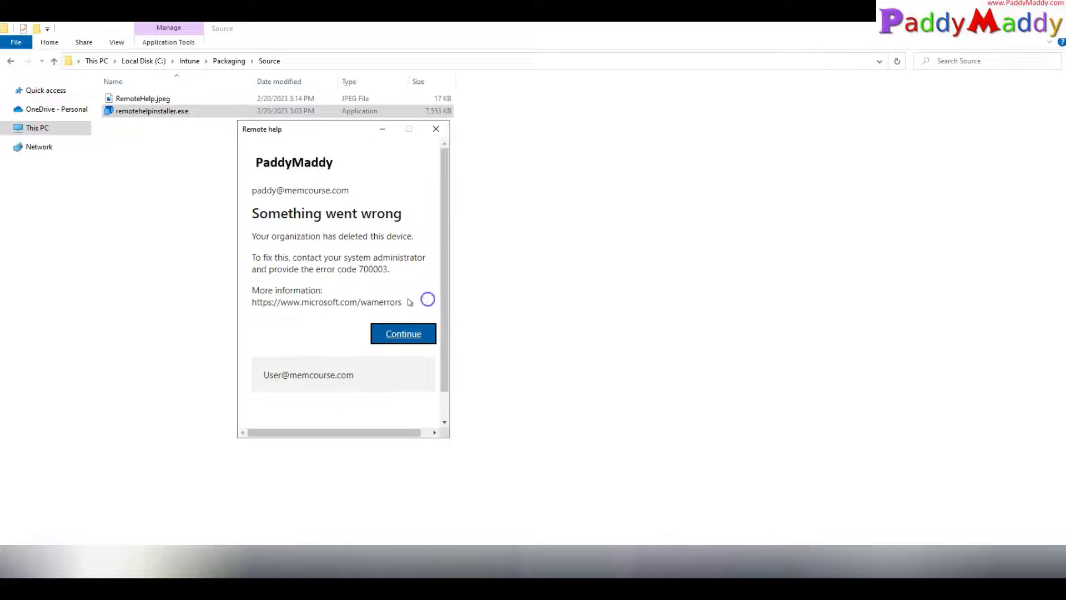
left_click(401, 340)
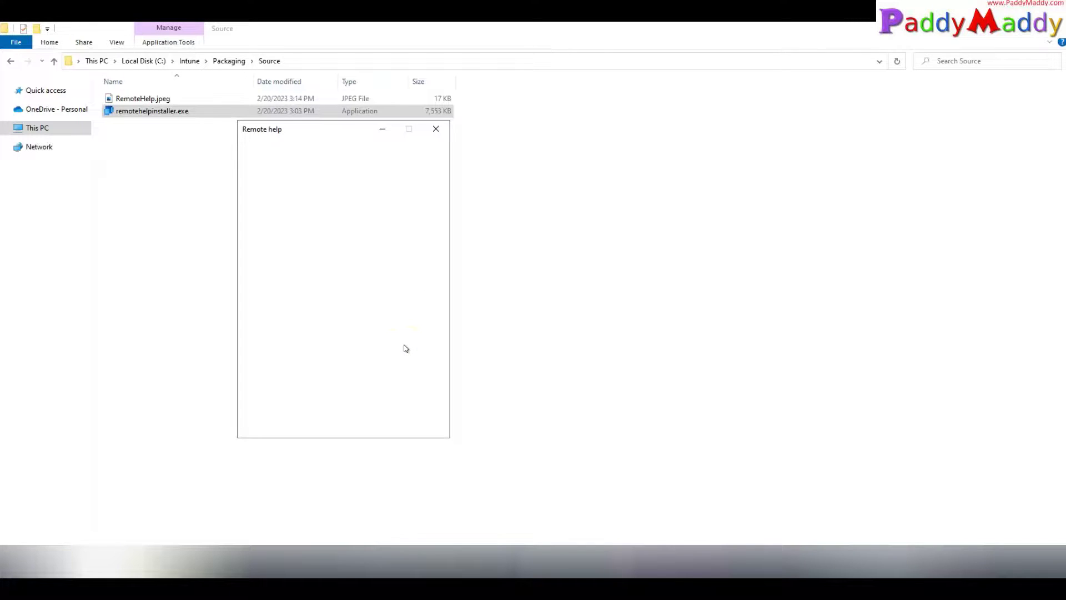
left_click(491, 512)
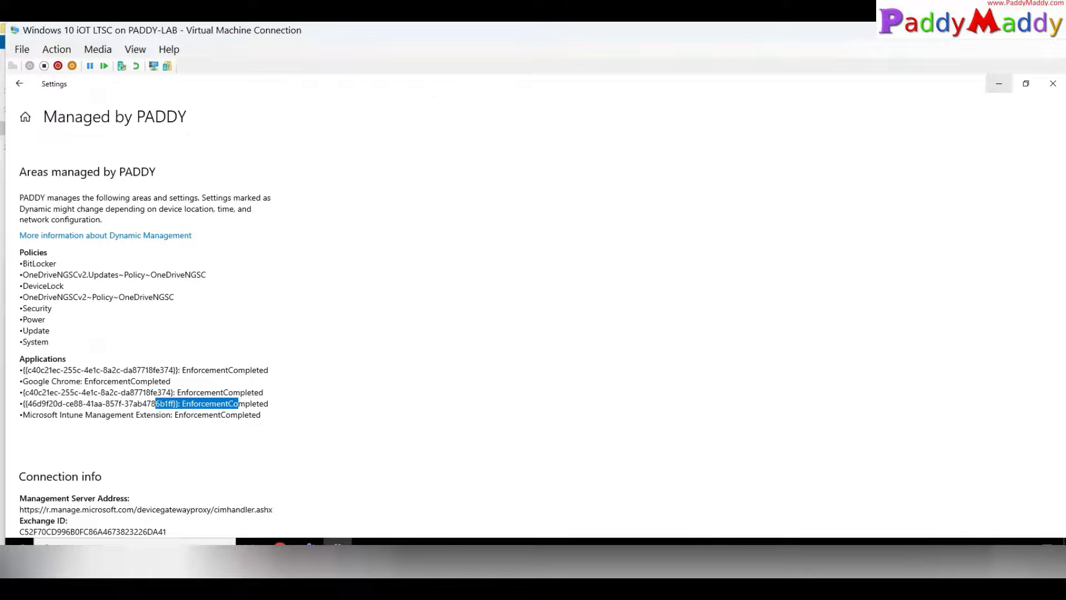
Step: Sync the VM with Intune from the Managed by PADDY page and close Settings
scroll(316, 399, "down", 5)
left_click(45, 408)
left_click(1053, 83)
Step: Restart the VM and enlarge its connection window
left_click(20, 541)
scroll(100, 349, "down", 5)
scroll(100, 348, "down", 5)
scroll(100, 346, "up", 15)
right_click(20, 544)
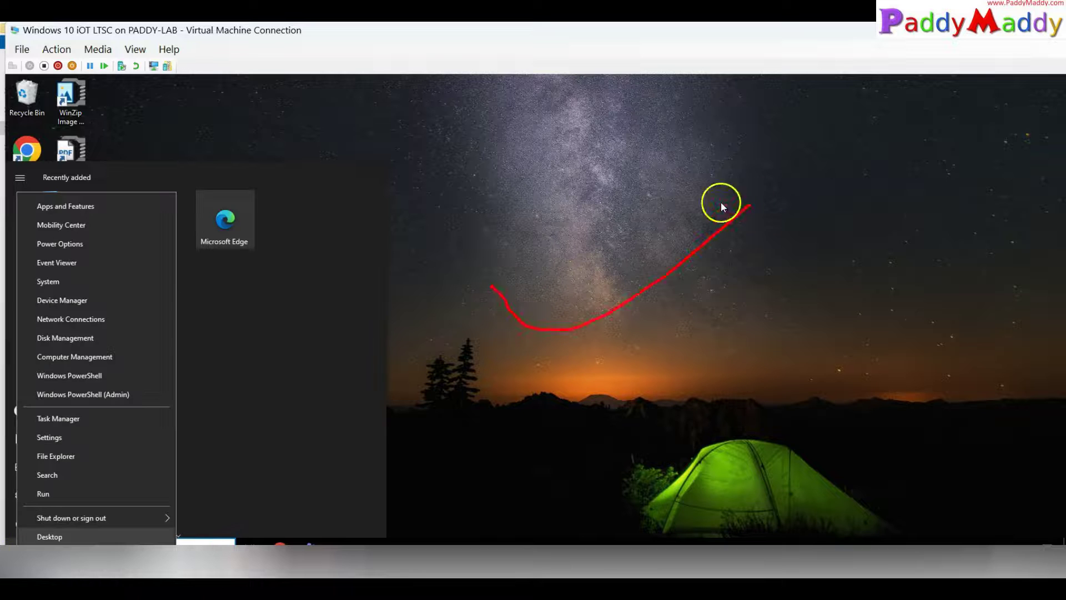
mouse_move(793, 224)
left_mouse_down()
mouse_move(690, 336)
mouse_move(566, 120)
left_mouse_up()
mouse_move(119, 33)
left_mouse_down()
mouse_move(12, 25)
mouse_move(56, 56)
mouse_move(94, 28)
mouse_move(74, 21)
left_mouse_up()
mouse_move(286, 179)
left_mouse_down()
mouse_move(128, 123)
mouse_move(83, 65)
mouse_move(131, 71)
left_mouse_up()
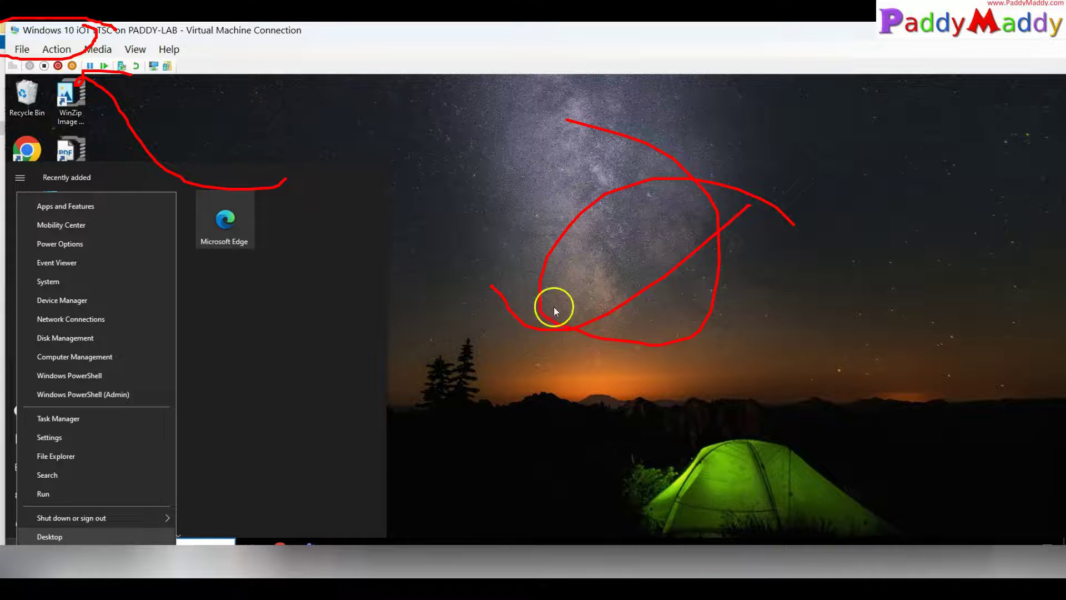
mouse_move(88, 511)
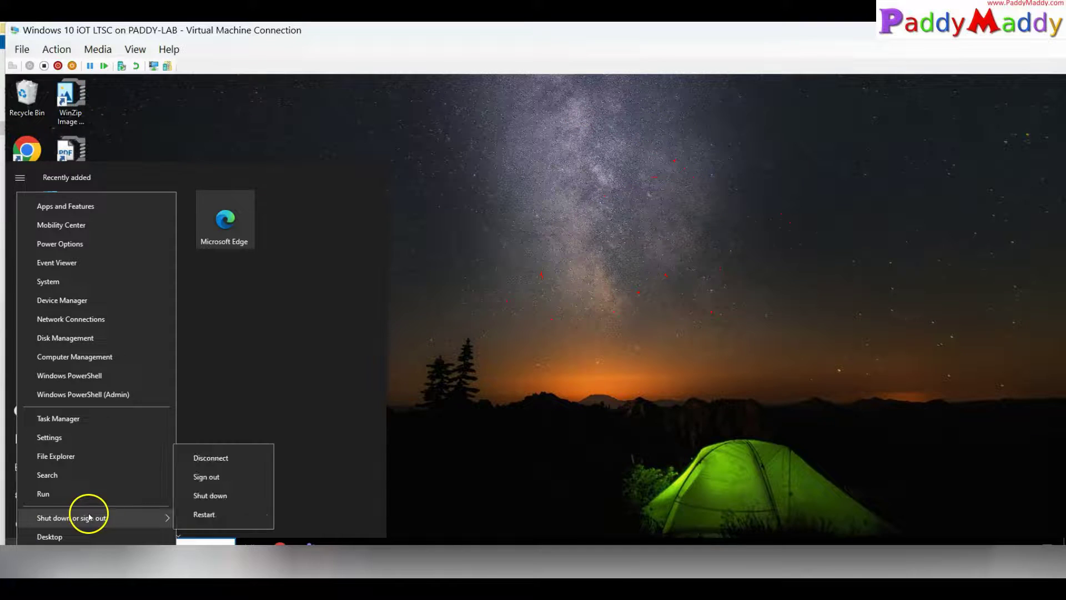
left_click(194, 514)
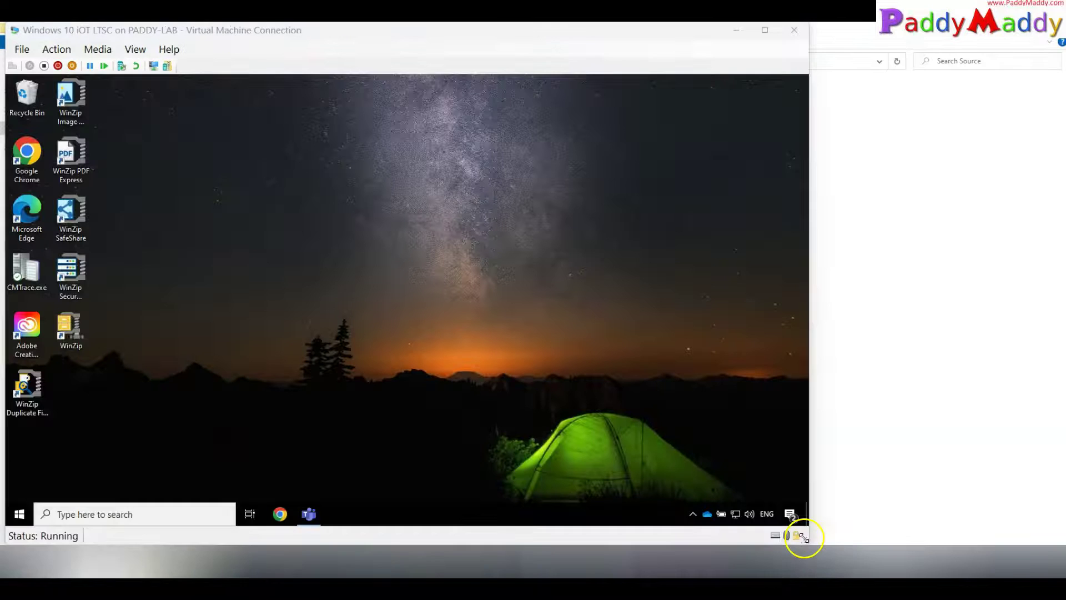
left_click_drag(804, 536, 1052, 570)
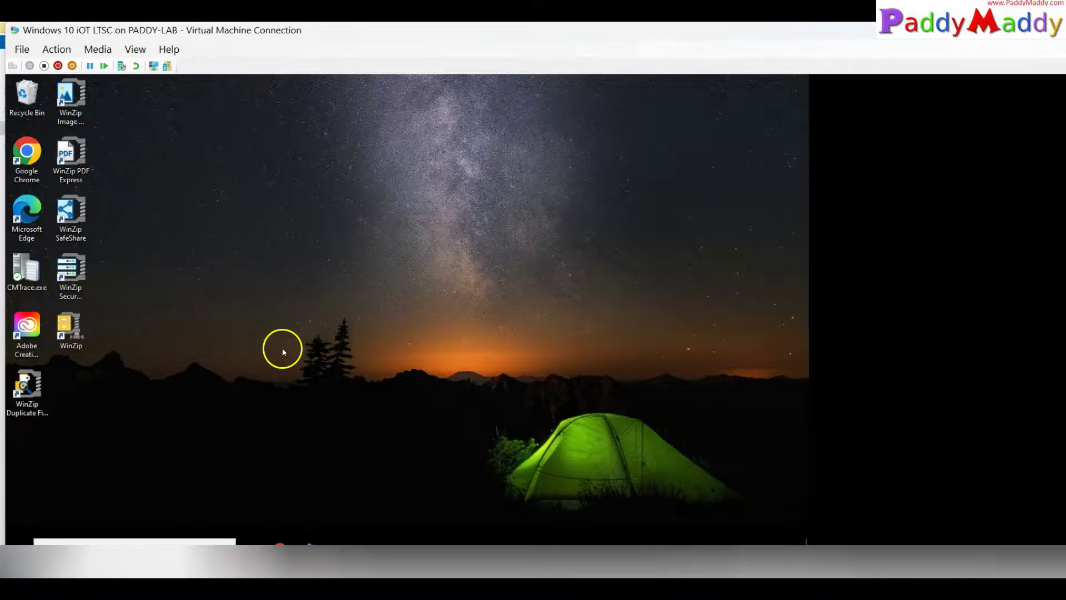
Step: Verify the device sync succeeded in the VM's Settings, then launch Remote help
left_click(19, 547)
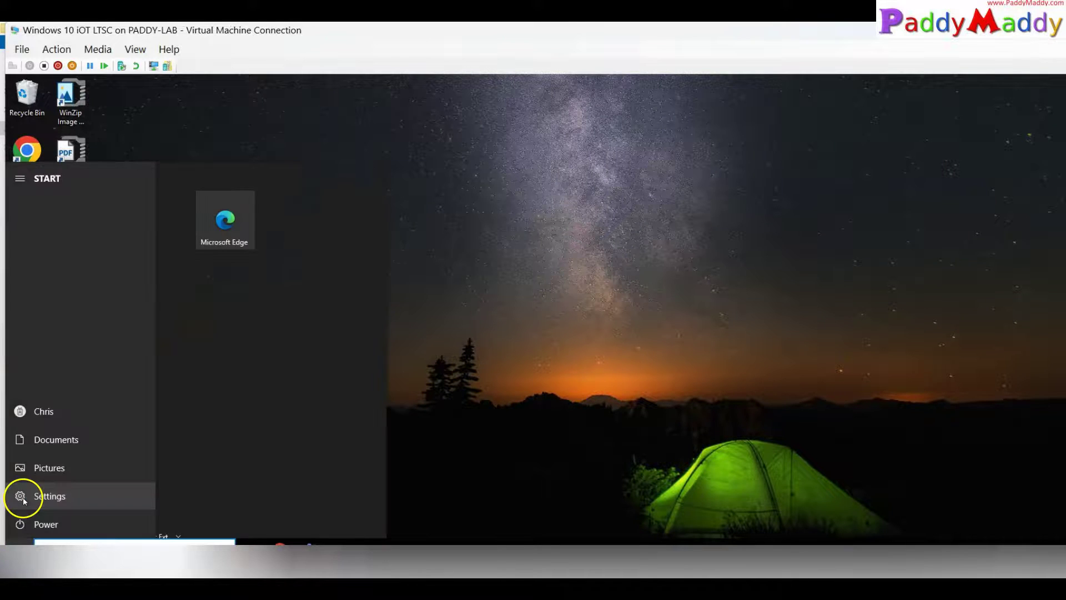
left_click(24, 500)
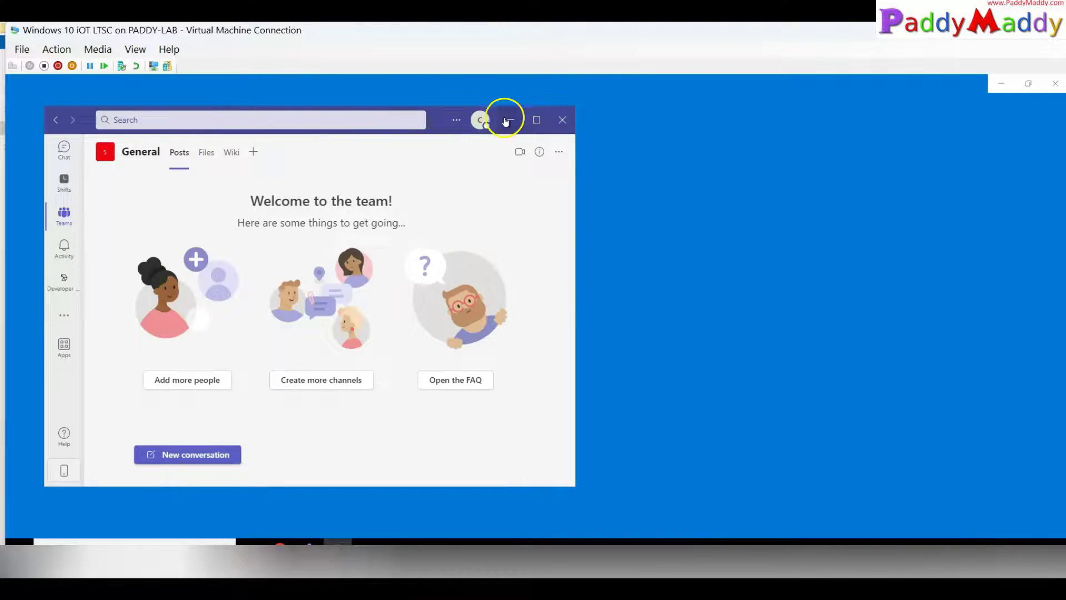
left_click(506, 121)
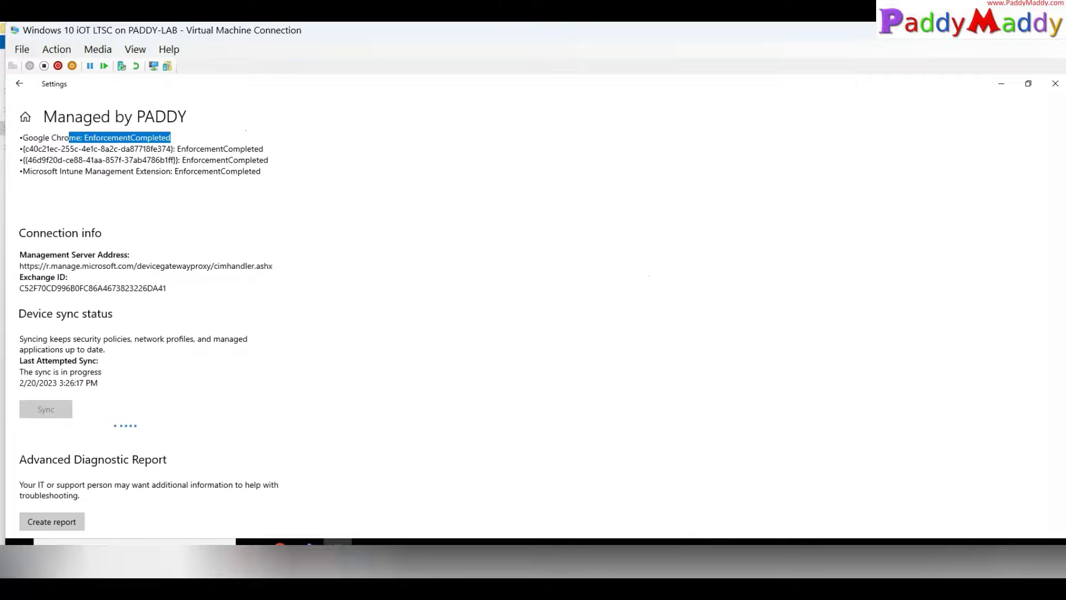
left_click(951, 544)
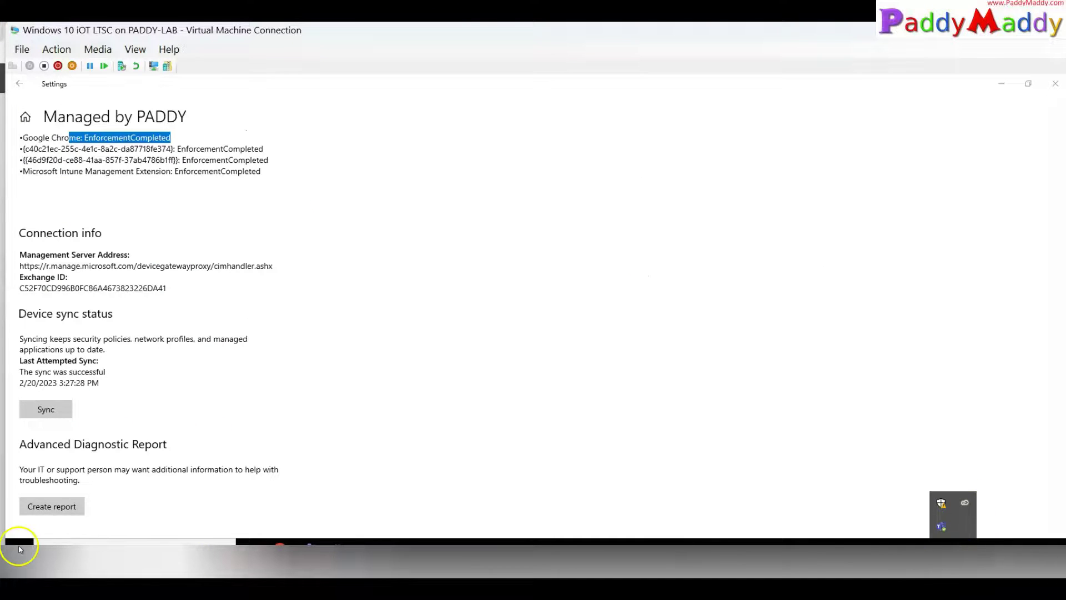
left_click(17, 538)
left_click(93, 199)
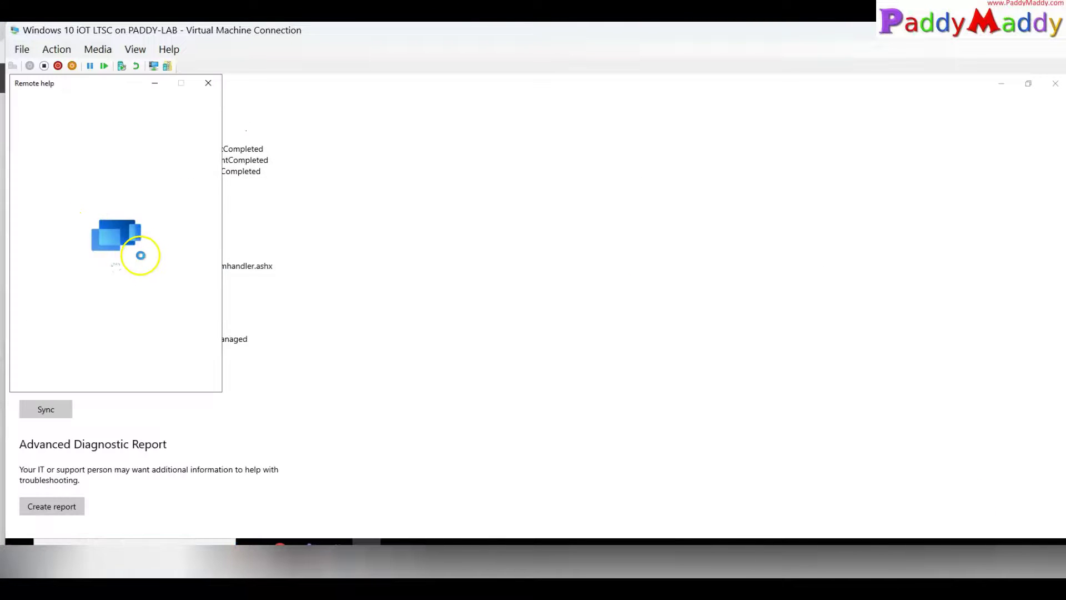
Step: Sign in to Remote help in the VM, retyping the account password
left_click_drag(92, 290, 292, 283)
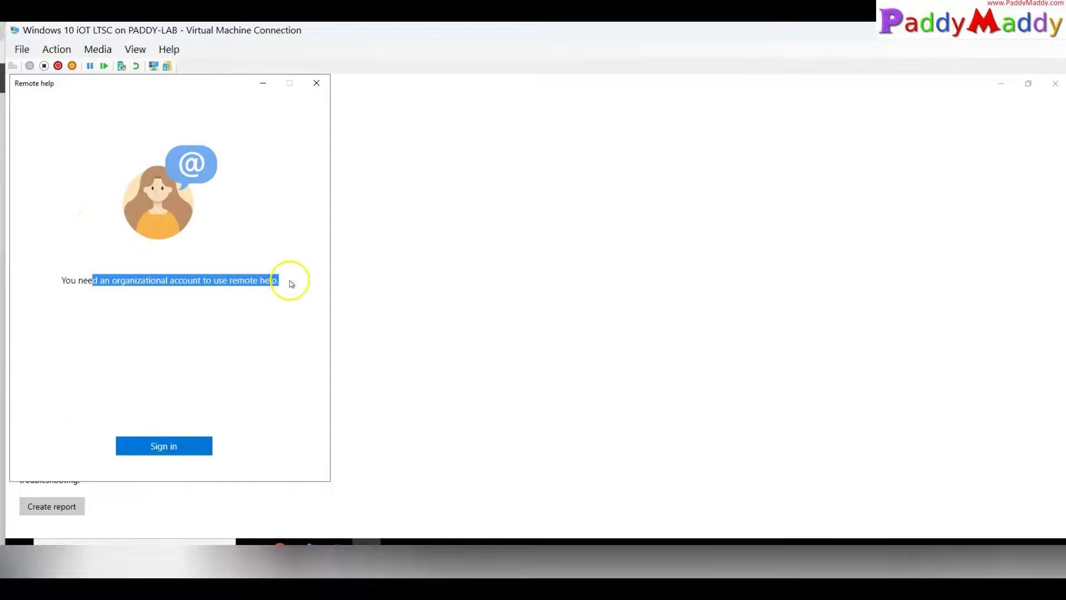
left_click(178, 452)
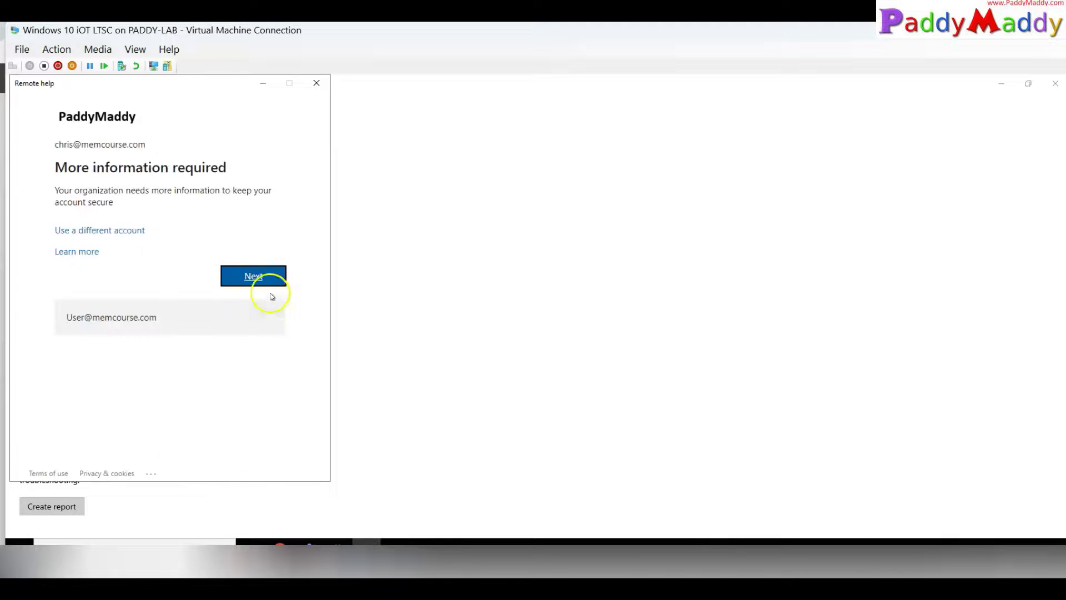
left_click(258, 275)
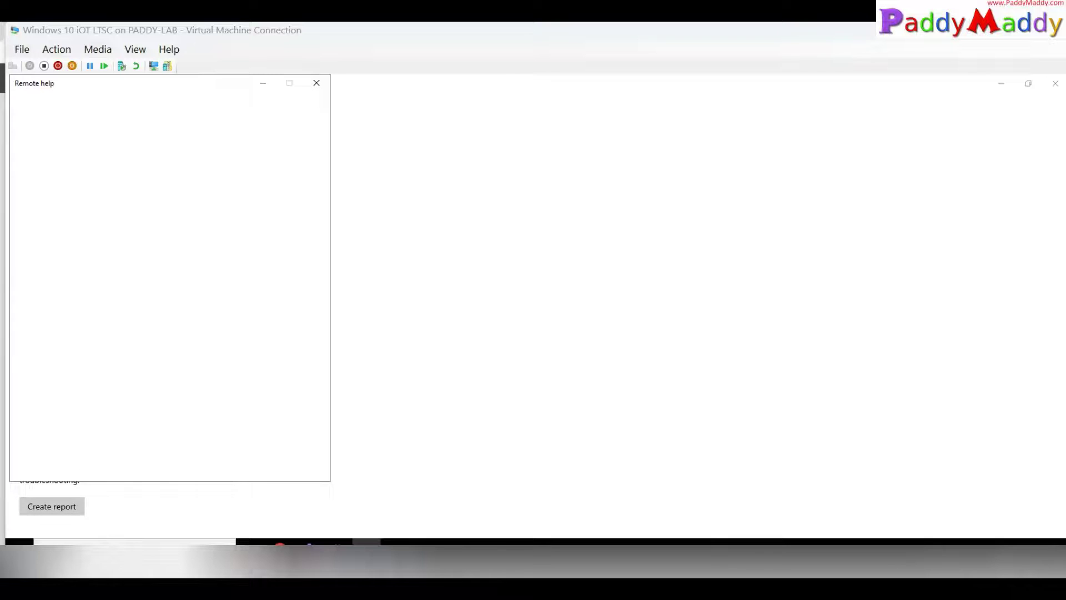
left_click(143, 200)
type("••••••")
key("ctrl+a")
type("••••••")
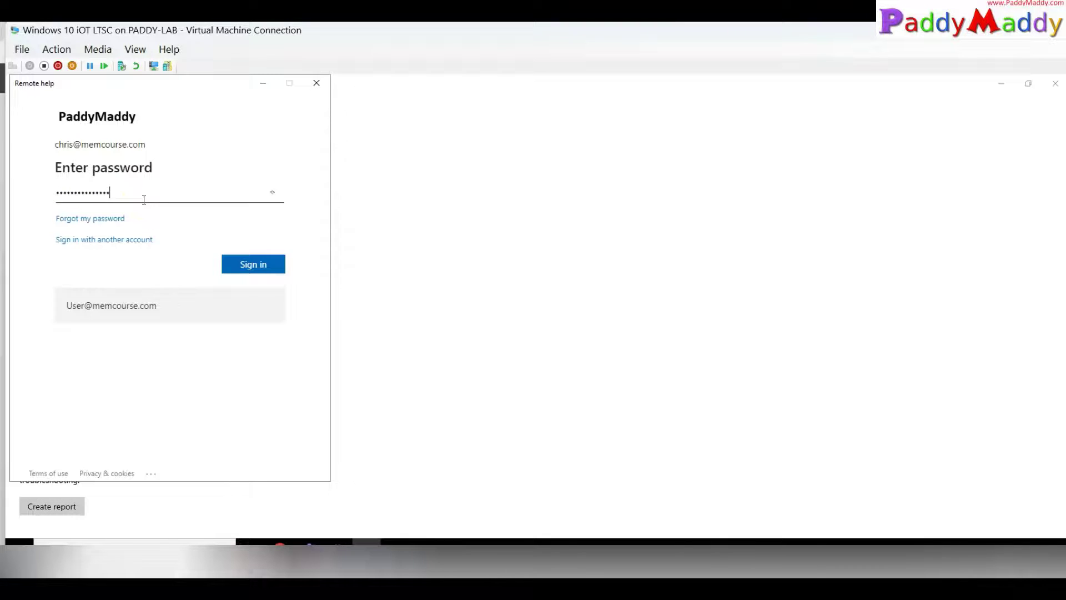
key("Return")
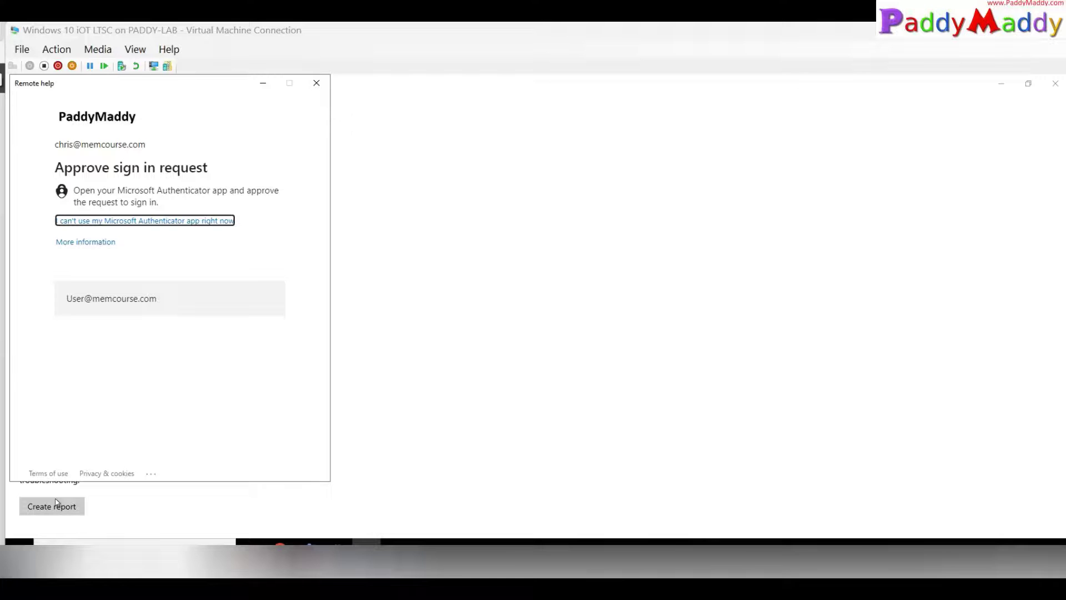
Step: Accept the privacy notice and bring up the helper's Remote Help window on the host
left_click(239, 468)
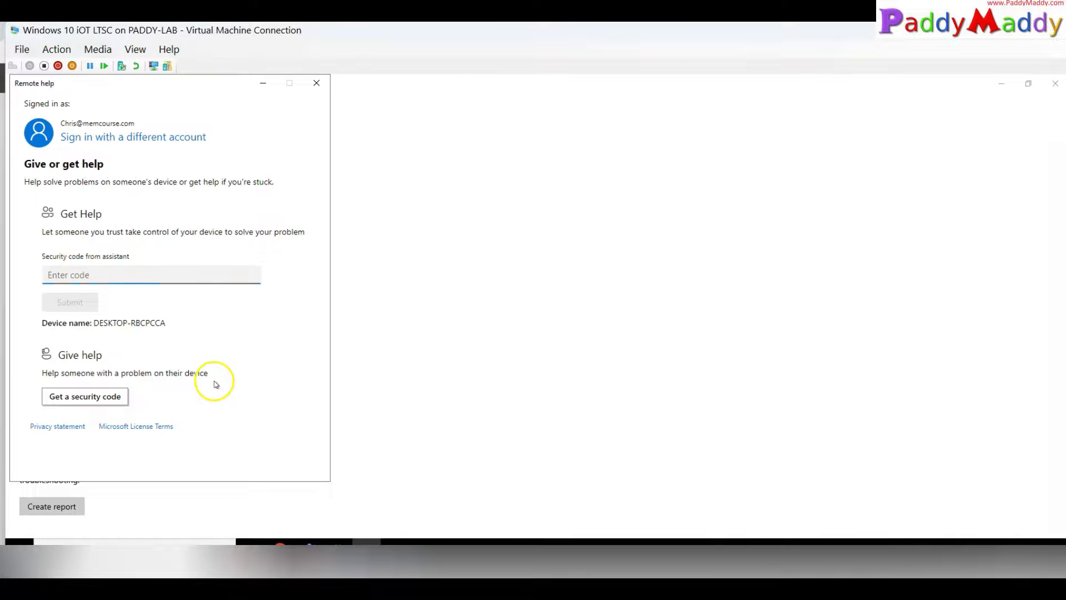
left_click(922, 573)
left_click(922, 572)
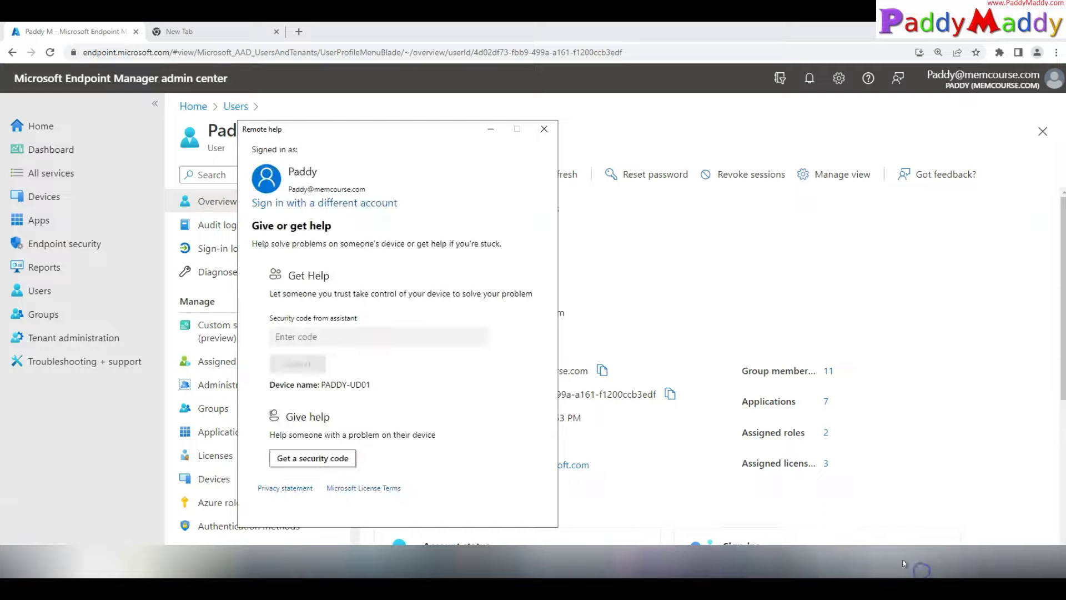
Step: Generate a ten-minute security code on the helper's side and copy it
mouse_move(413, 371)
left_mouse_down()
mouse_move(400, 373)
mouse_move(389, 409)
mouse_move(422, 349)
left_mouse_up()
left_click(383, 388)
left_click_drag(365, 178, 393, 192)
left_click_drag(303, 201, 370, 205)
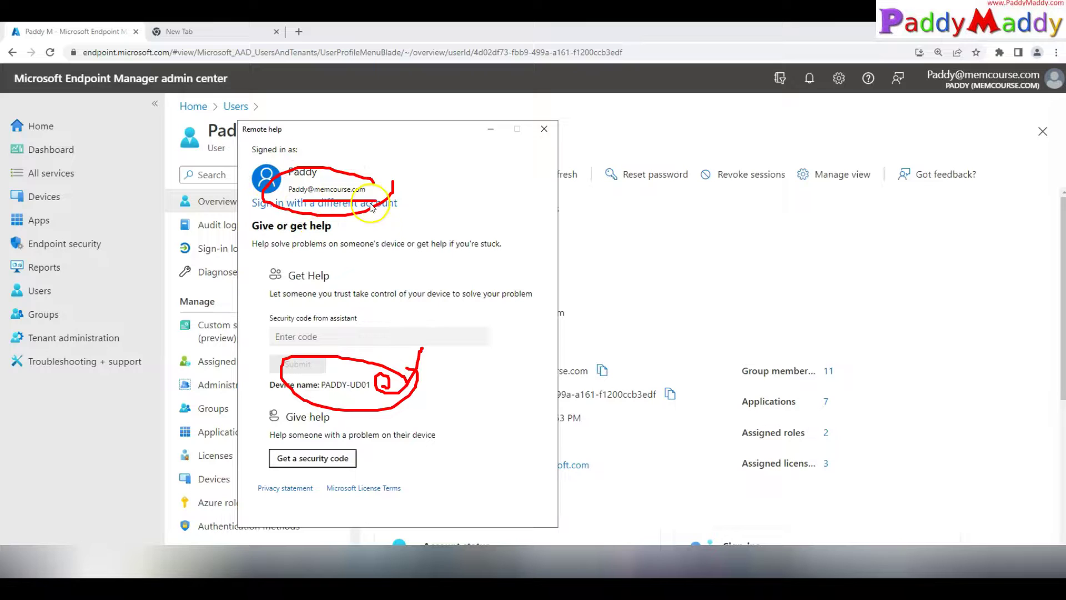
left_click(314, 460)
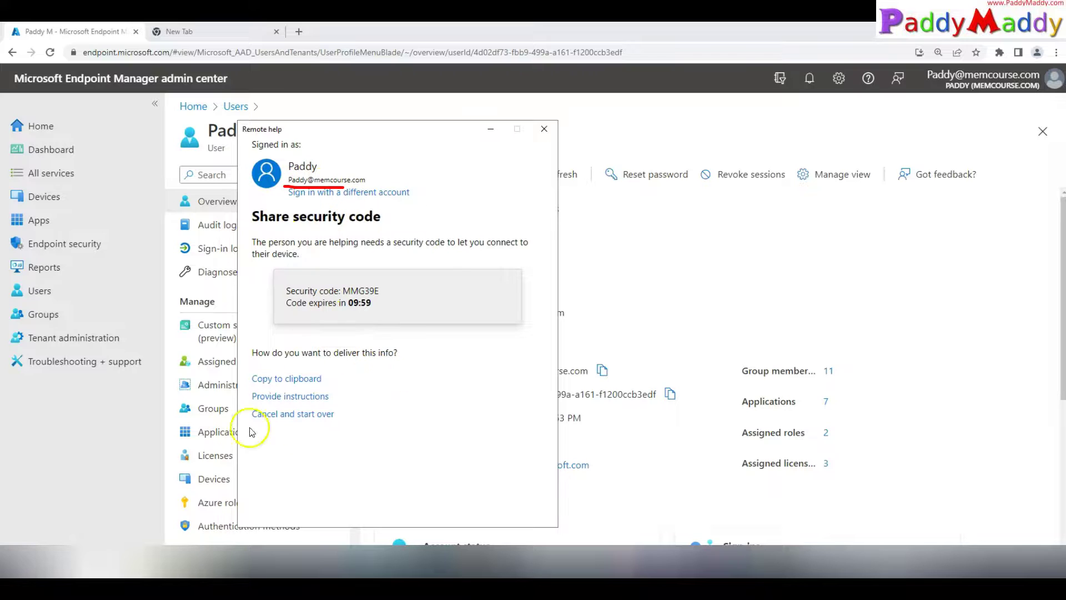
left_click_drag(392, 284, 328, 282)
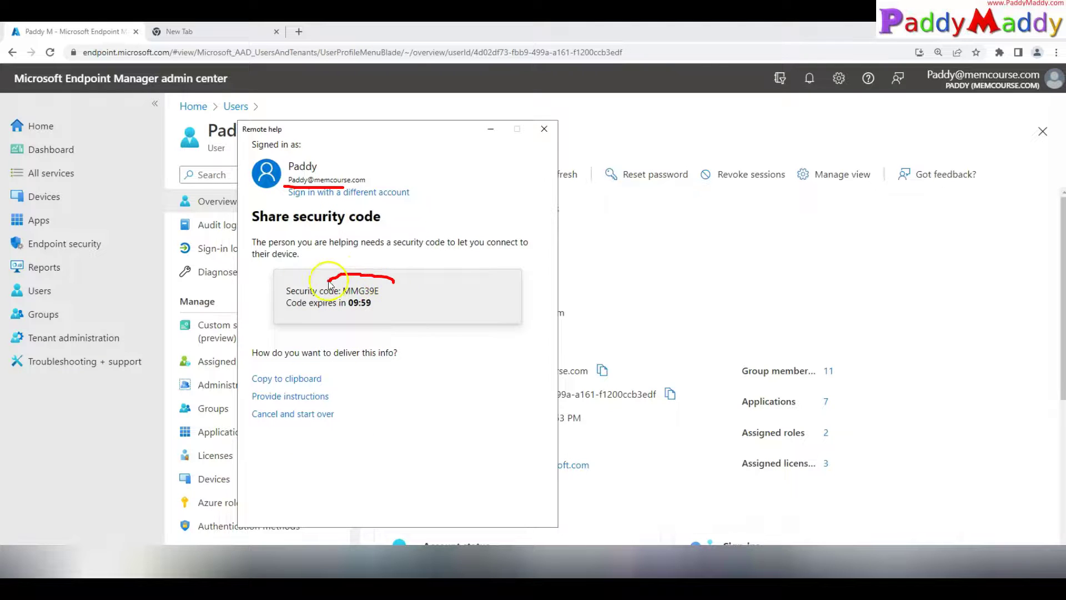
double_click(383, 291)
key("ctrl+c")
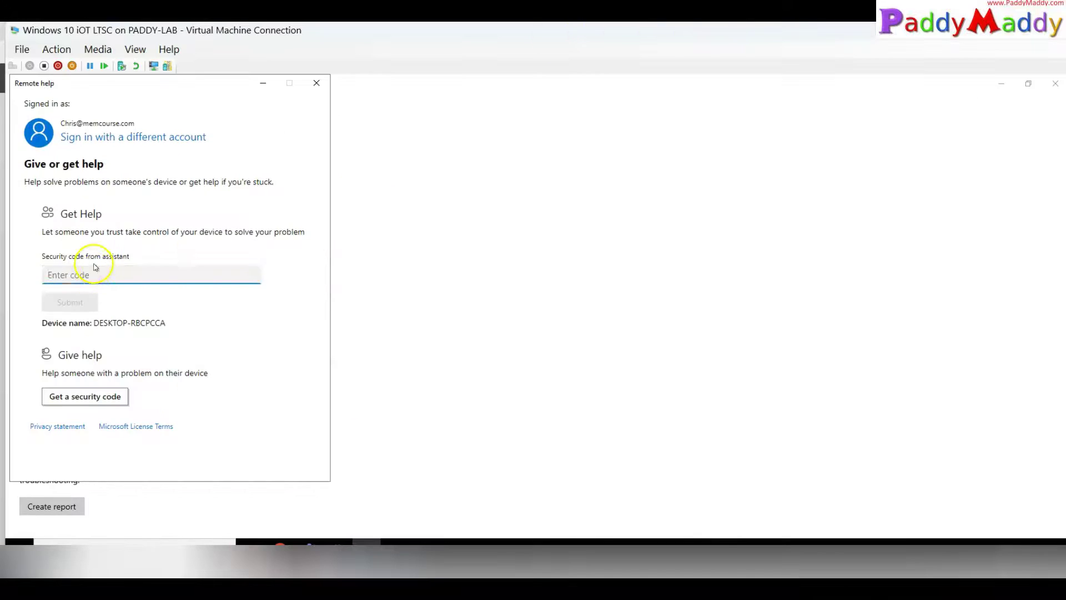
Step: Paste the helper's security code into the VM's Get Help field and submit it
left_click(97, 274)
key("ctrl+v")
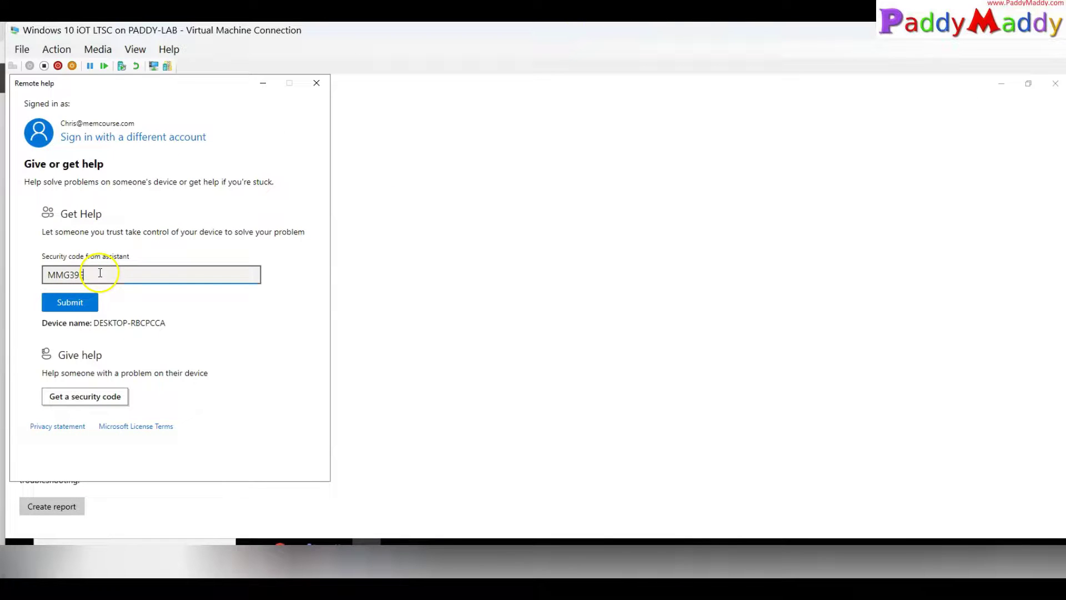
mouse_move(107, 264)
left_mouse_down()
mouse_move(47, 249)
mouse_move(24, 267)
mouse_move(83, 290)
mouse_move(107, 263)
left_mouse_up()
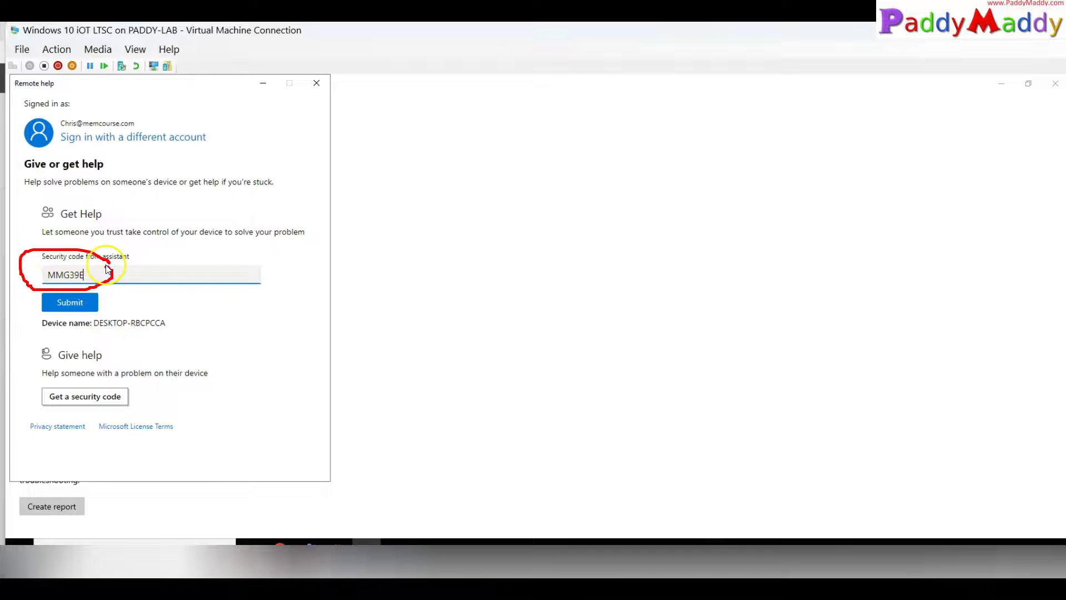
left_click_drag(52, 127, 68, 128)
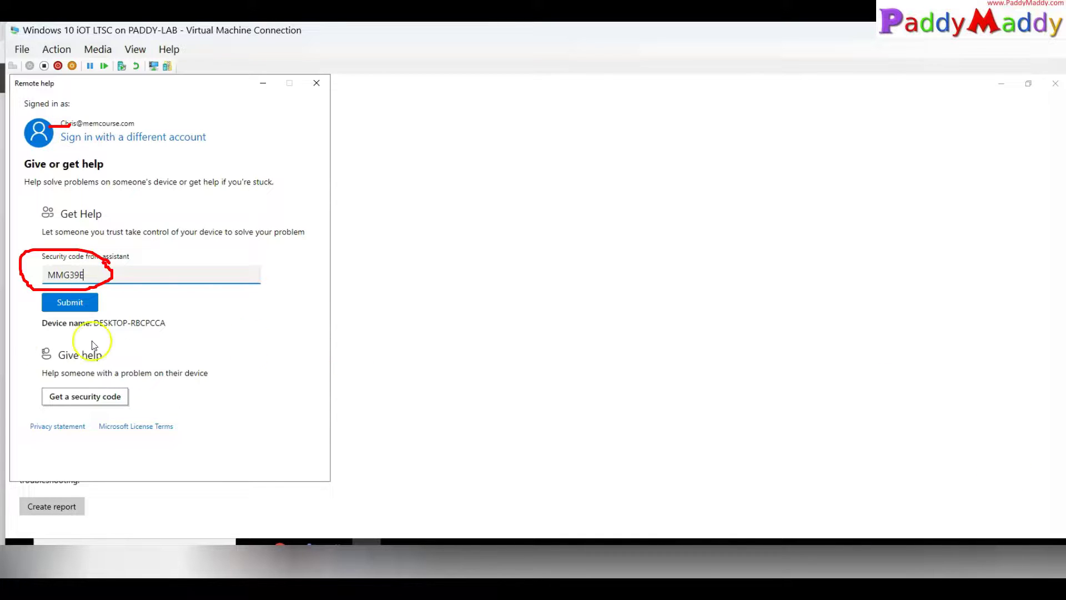
mouse_move(147, 399)
left_mouse_down()
mouse_move(105, 371)
mouse_move(12, 411)
mouse_move(161, 399)
mouse_move(142, 377)
left_mouse_up()
mouse_move(217, 399)
left_mouse_down()
mouse_move(167, 281)
mouse_move(111, 276)
mouse_move(120, 297)
mouse_move(147, 257)
left_mouse_up()
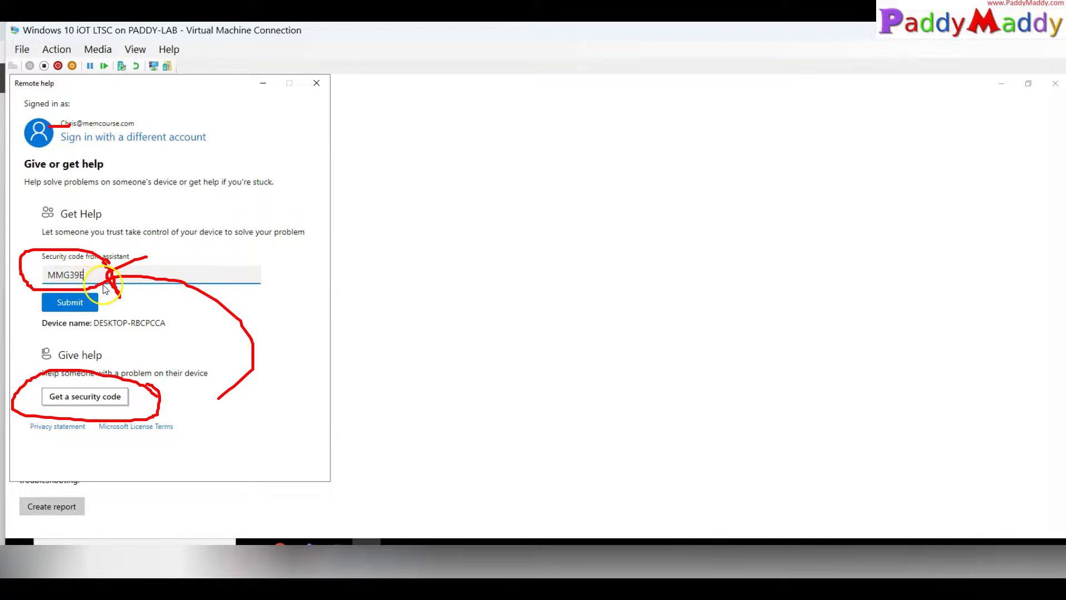
key("Escape")
left_click(71, 302)
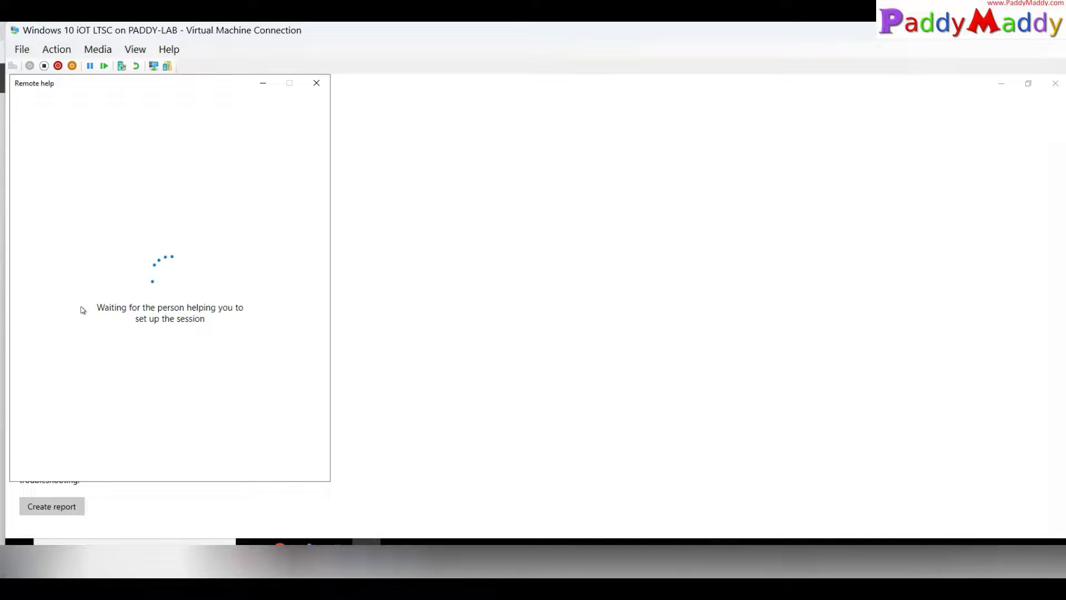
Step: Request full control of the VM from the host's Remote Help session
left_click(89, 310)
left_click_drag(88, 310, 101, 309)
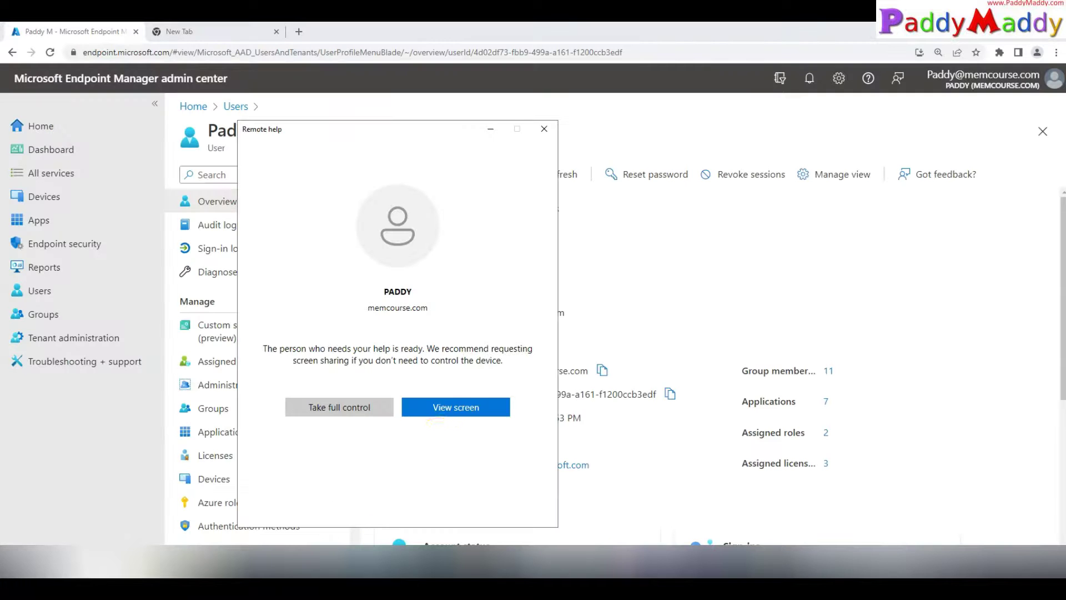
left_click(356, 403)
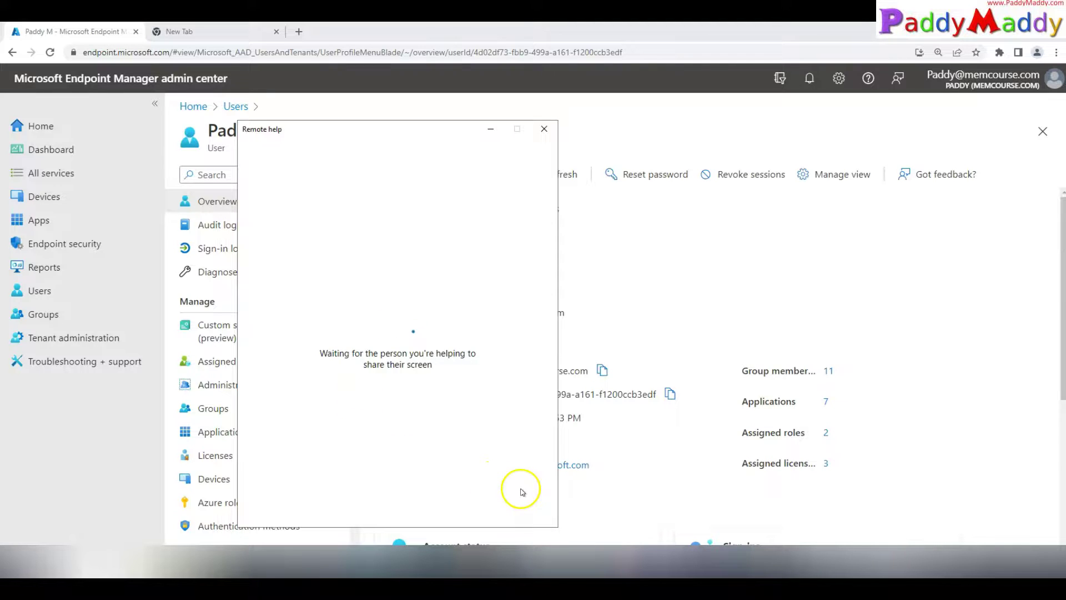
left_click_drag(319, 353, 401, 354)
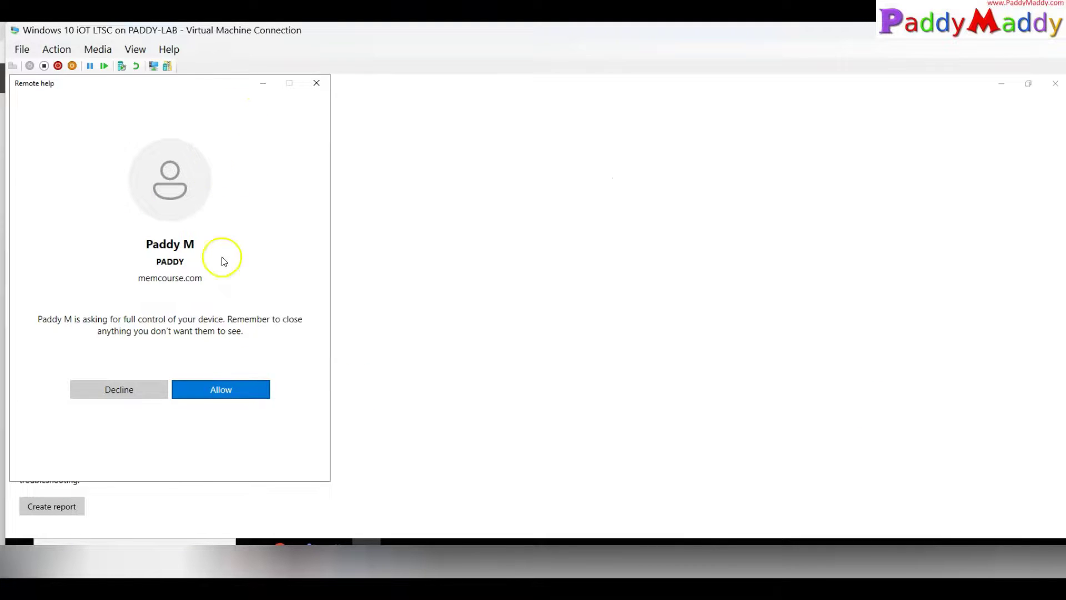
Step: Allow the helper's full-control request in the VM's Remote Help window
mouse_move(196, 243)
left_mouse_down()
mouse_move(204, 249)
mouse_move(257, 211)
left_mouse_up()
left_click_drag(211, 279, 260, 260)
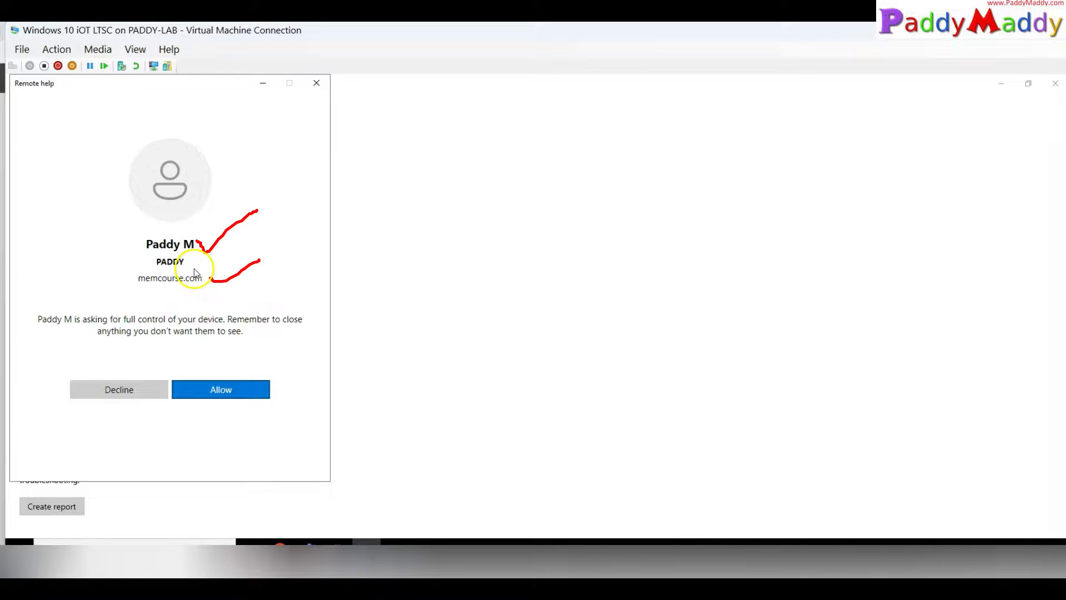
left_click_drag(110, 323, 160, 321)
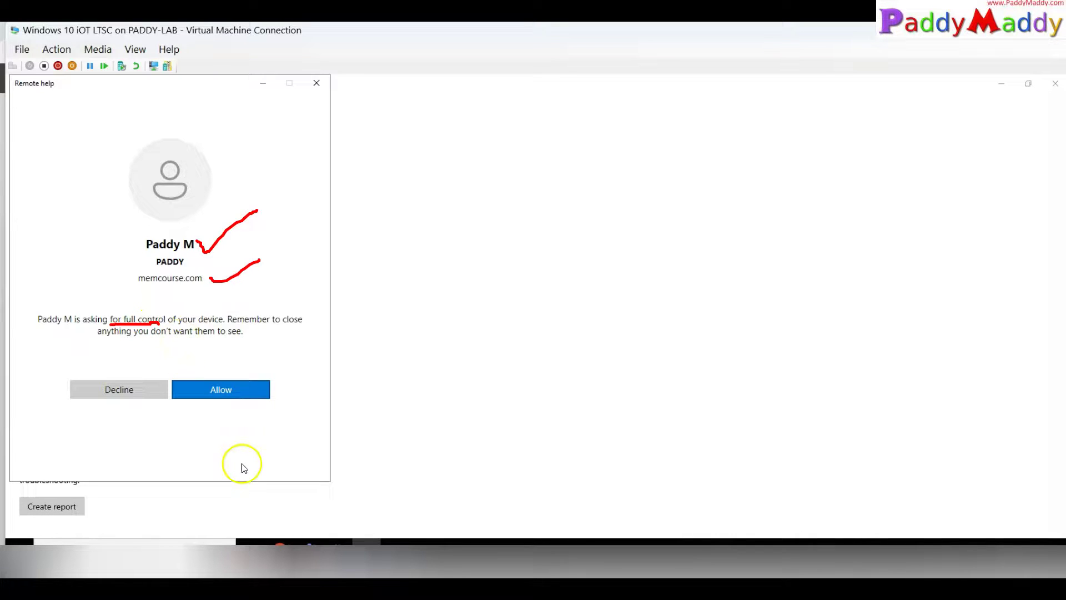
key("Escape")
left_click_drag(149, 247, 201, 255)
left_click_drag(139, 278, 266, 342)
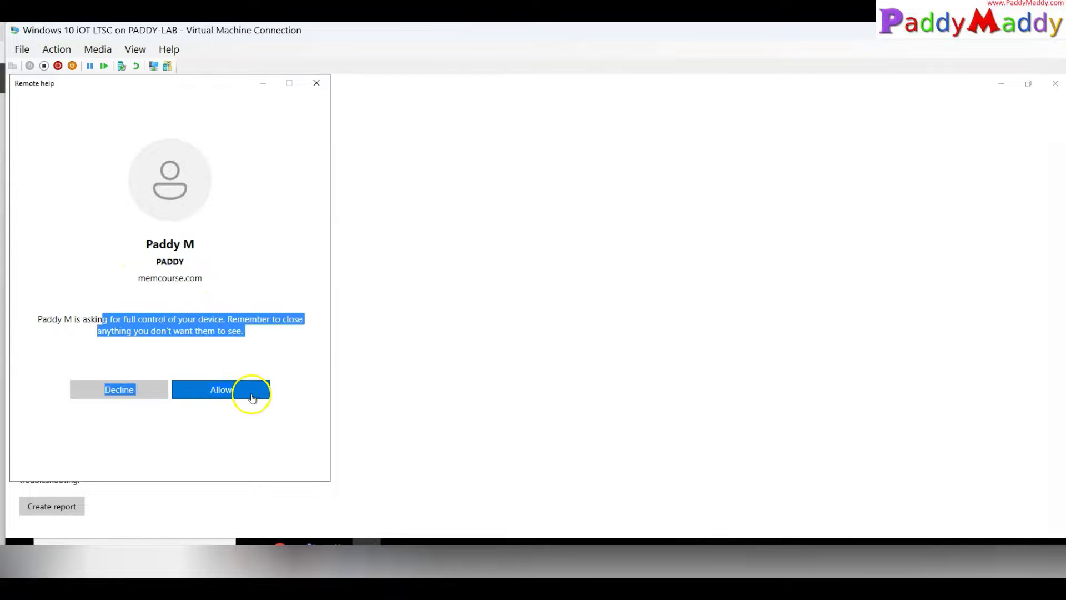
left_click(250, 388)
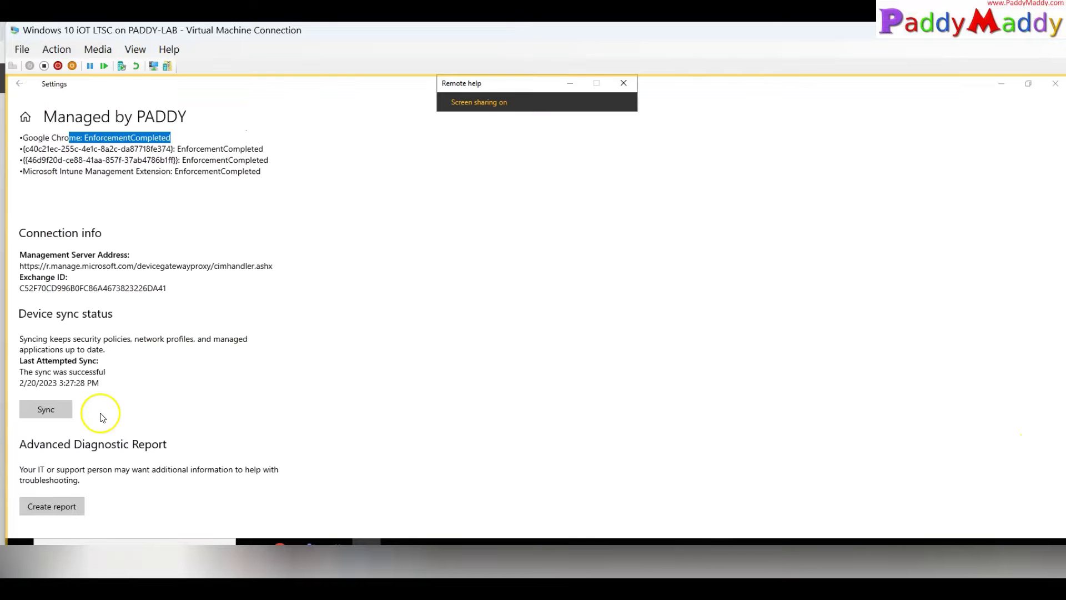
Step: Show the desktop, then place the Remote Help session left and the VM window right
right_click(20, 547)
left_click(47, 538)
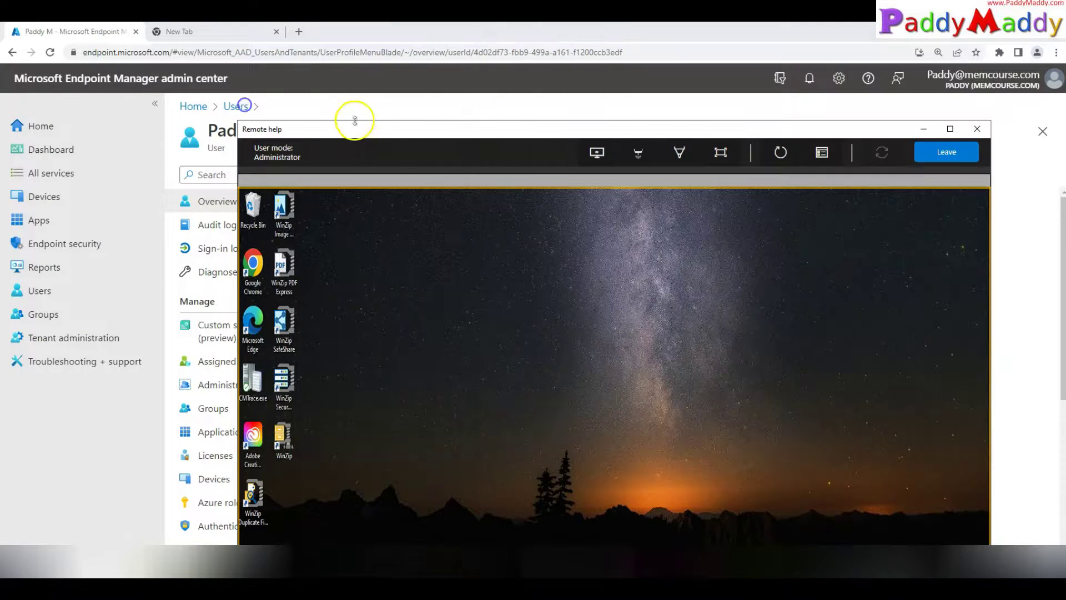
left_click_drag(352, 119, 124, 64)
key("alt+Tab")
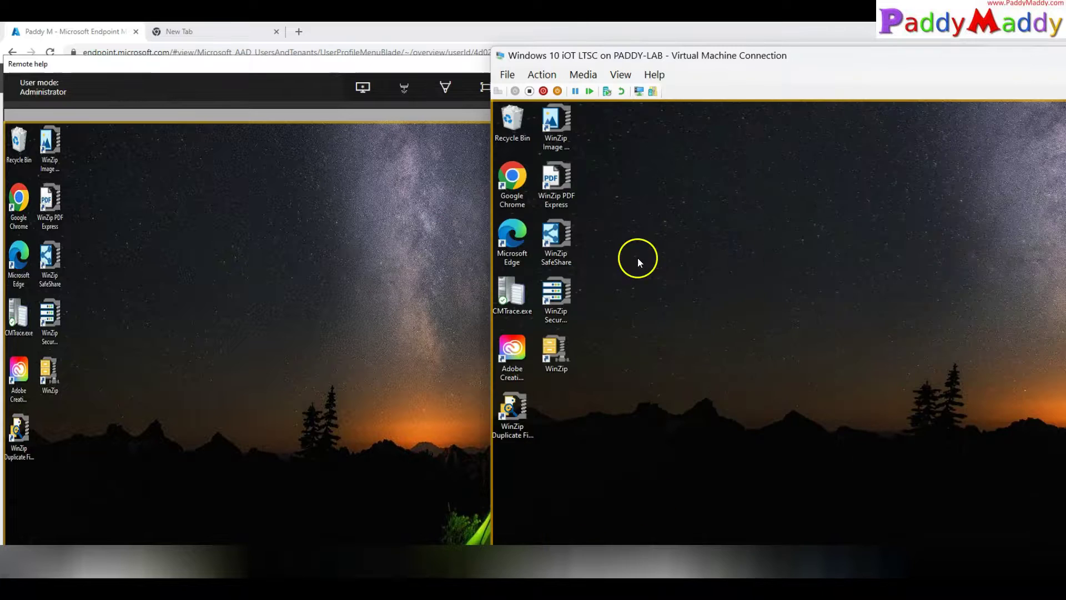
left_click_drag(660, 60, 694, 27)
Step: Open the VM's Start menu remotely from the session view, then close it on the VM
left_click(33, 561)
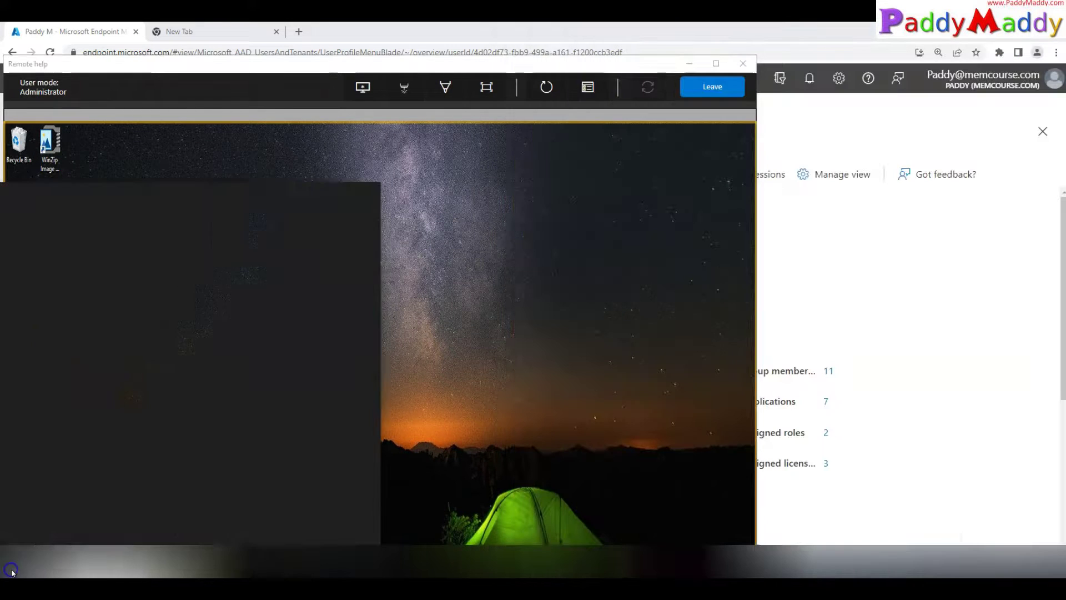
left_click(801, 564)
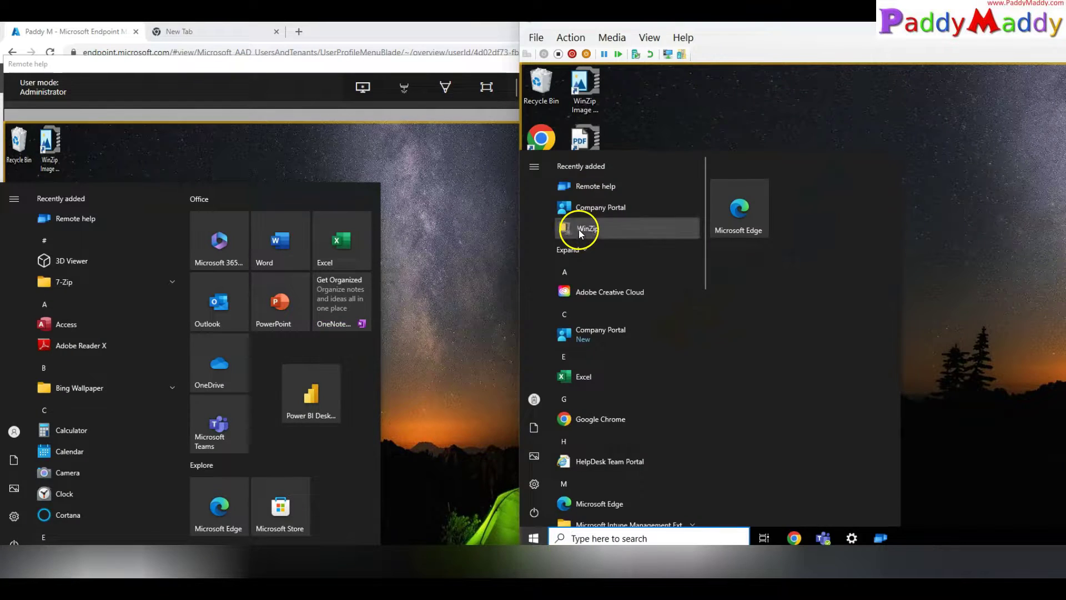
left_click(578, 229)
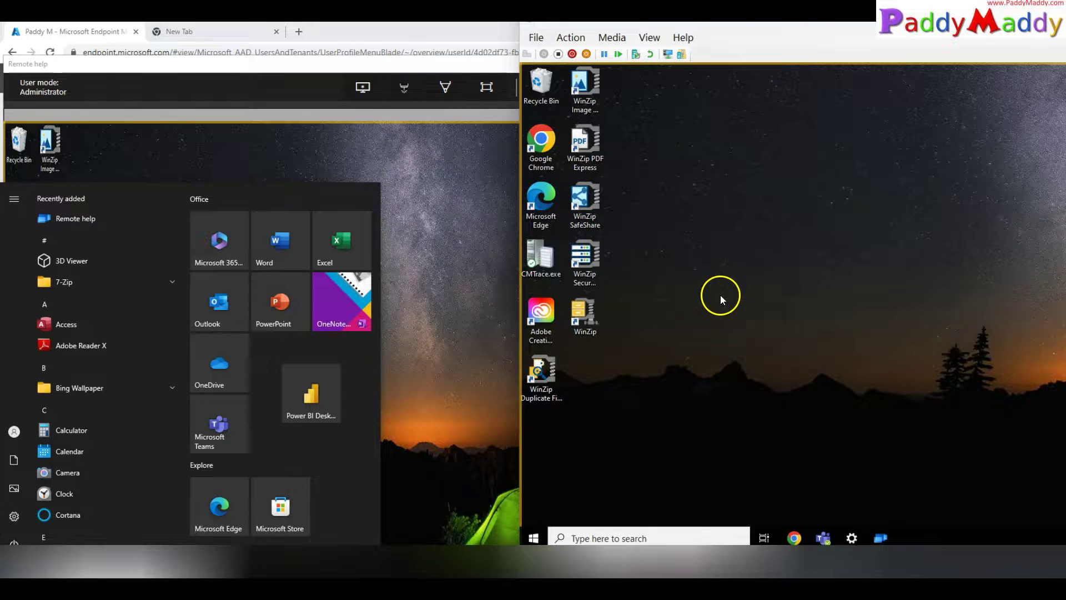
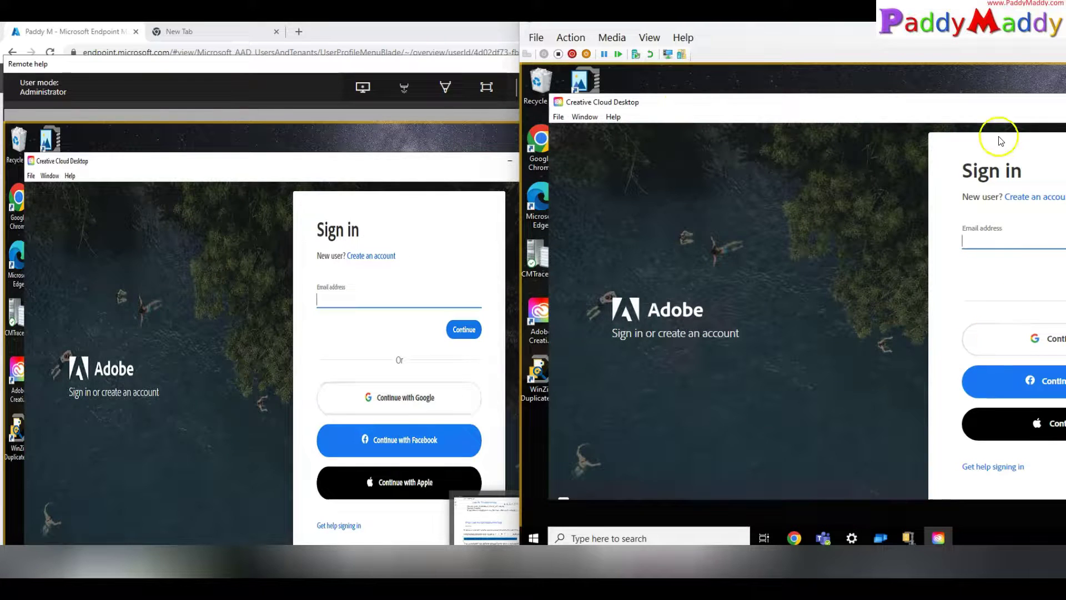
Step: Close the Creative Cloud sign-in window and arrange the VM and Remote Help windows side by side
right_click(948, 103)
left_click(992, 178)
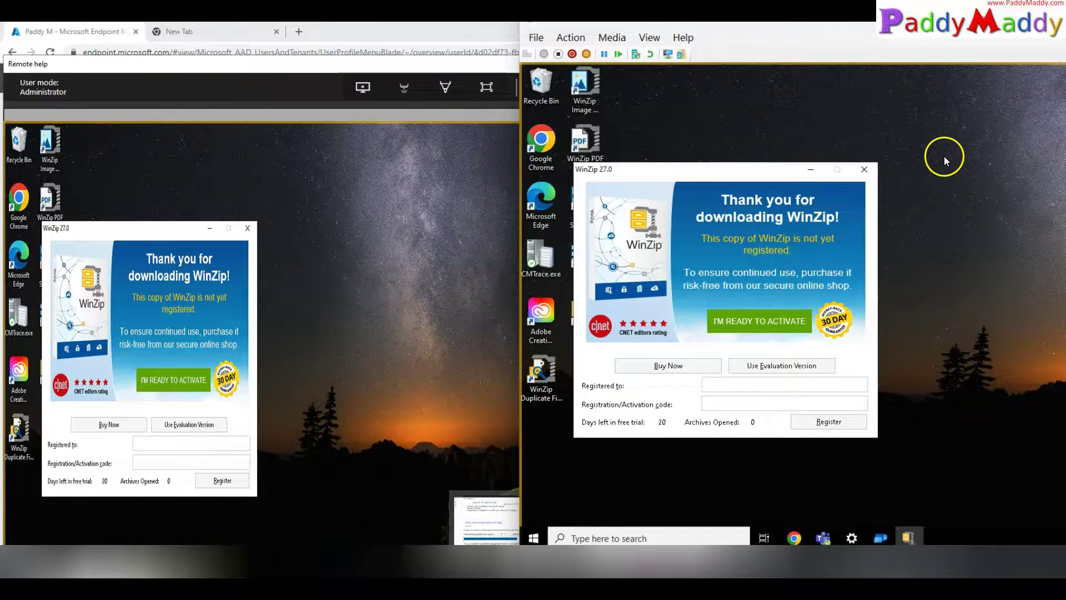
left_click_drag(744, 29, 181, 197)
left_click(506, 62)
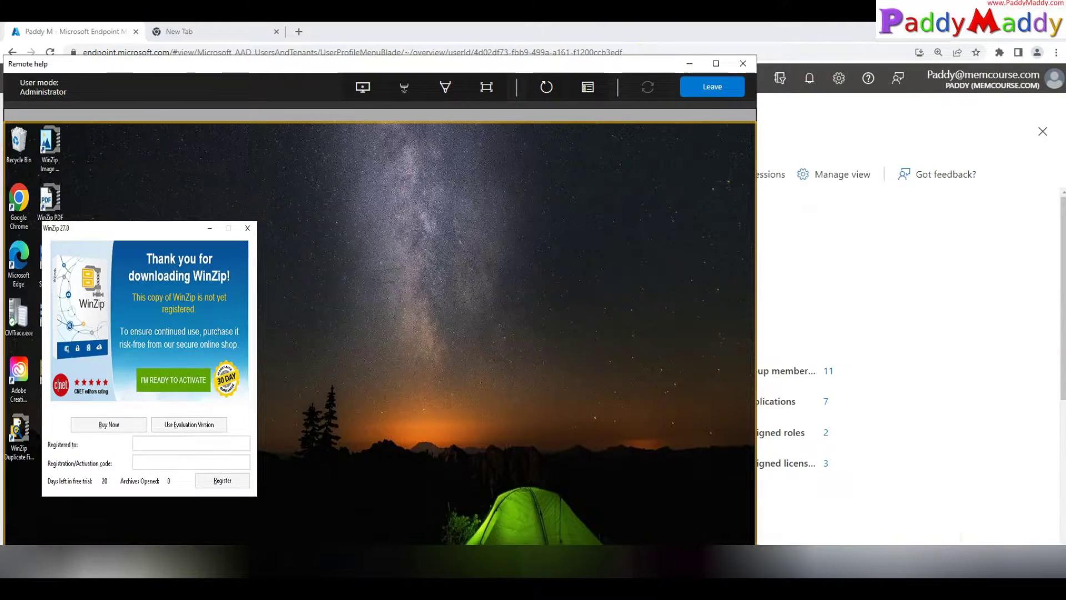
key("alt+Tab")
left_click_drag(392, 205, 615, 42)
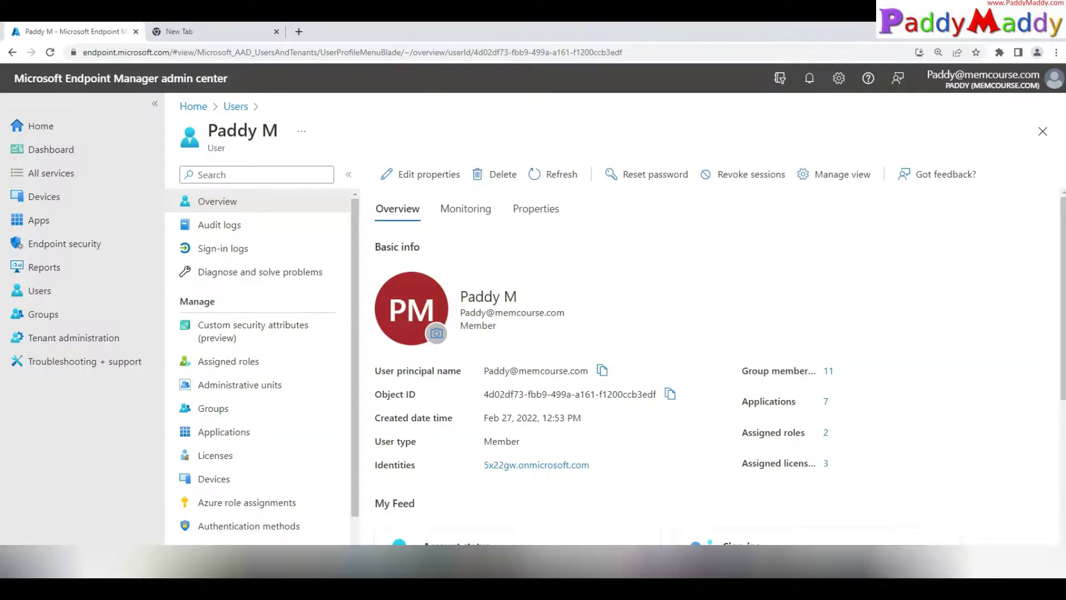
left_click(971, 572)
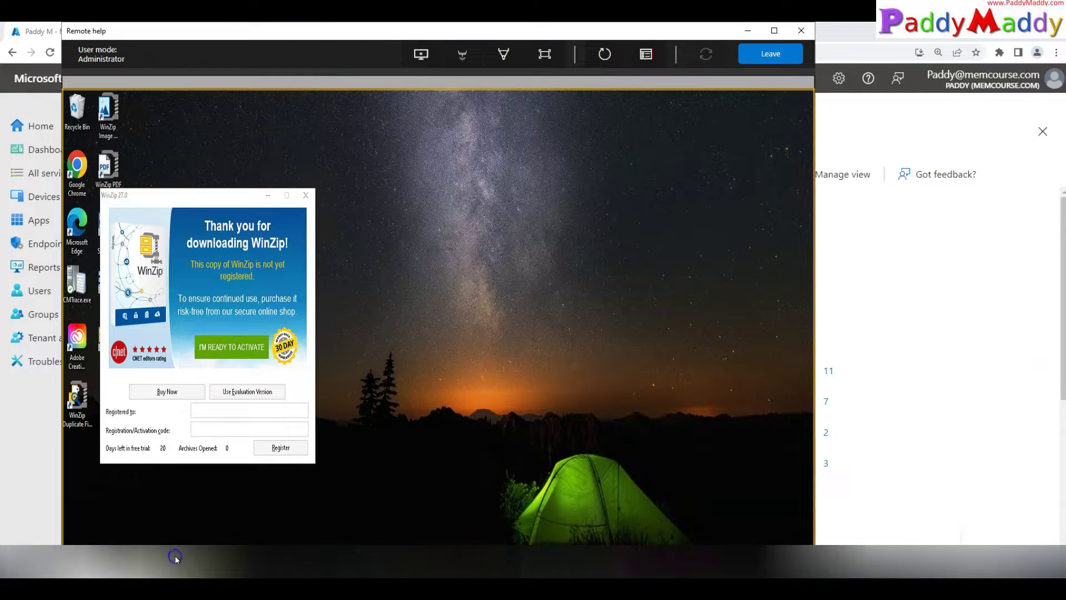
Step: Search 'cmd' on the remote device and launch Command Prompt as administrator, approving the UAC prompt
left_click(175, 557)
type("cmd")
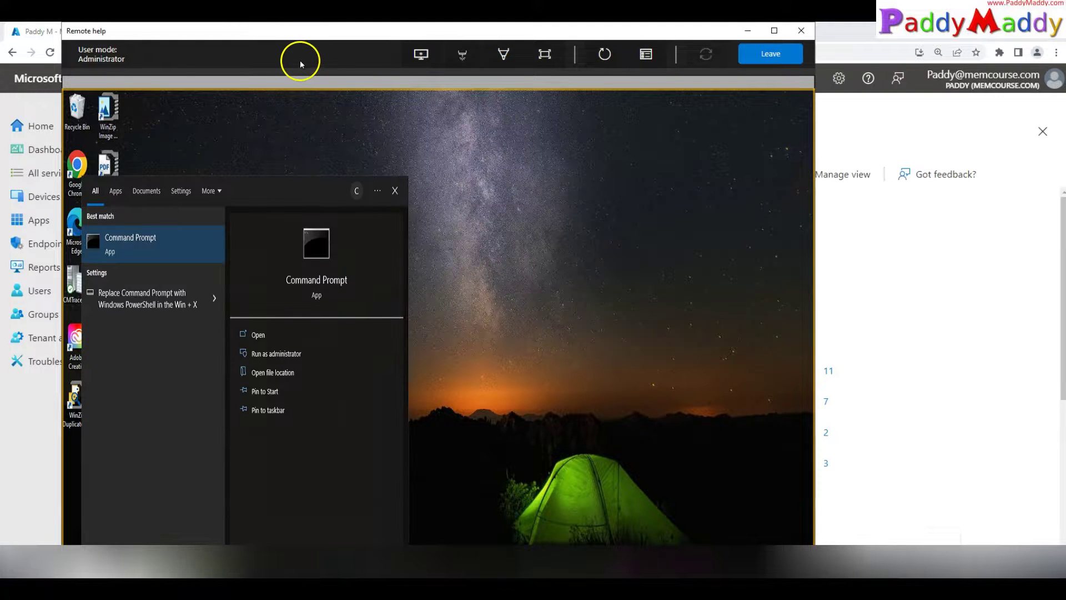
left_click(277, 354)
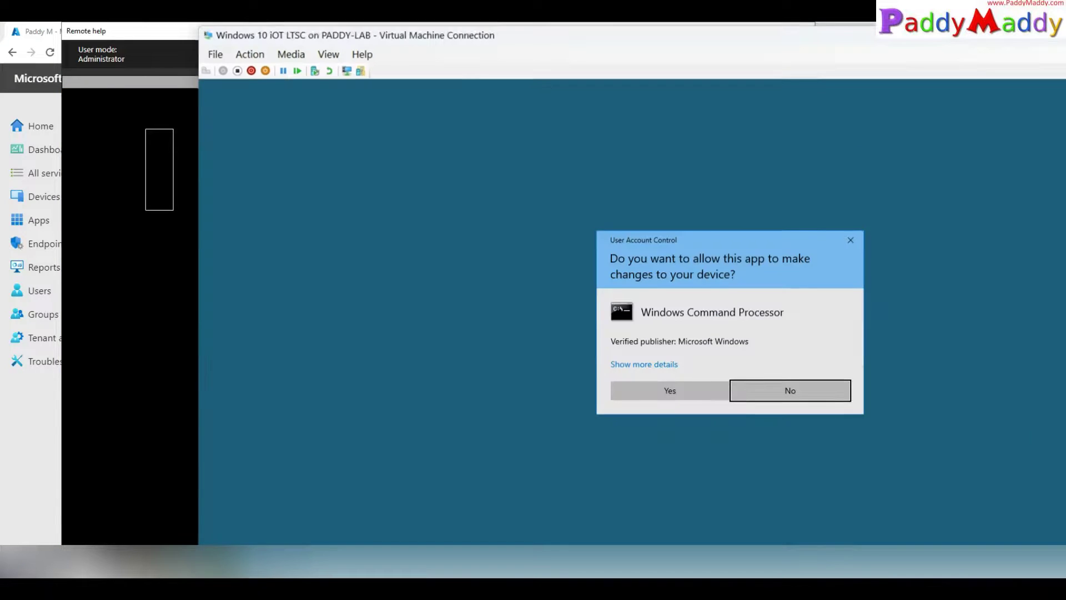
left_click(773, 516)
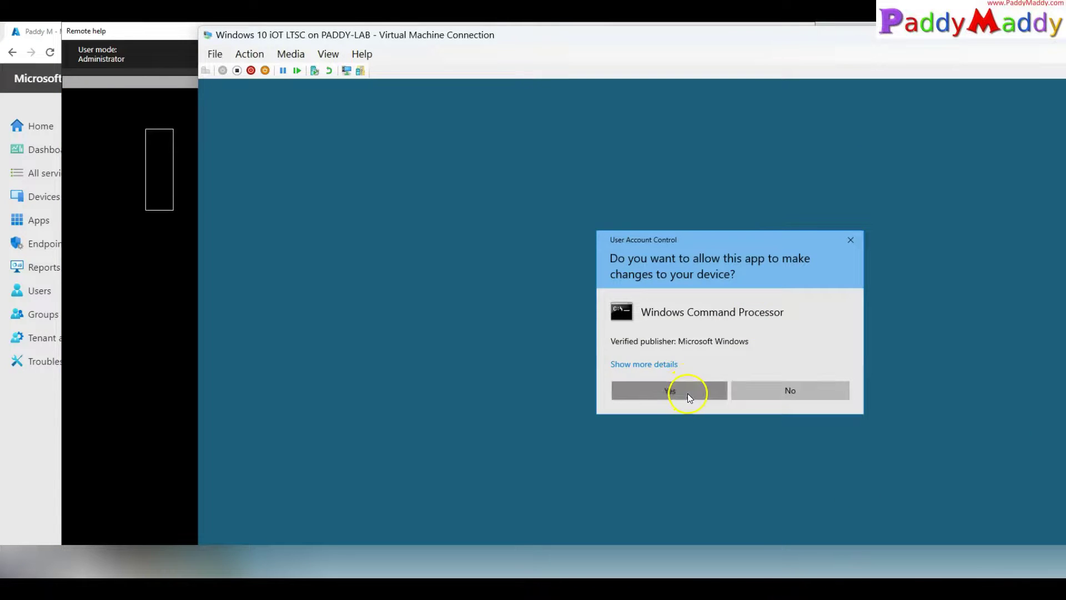
left_click(686, 392)
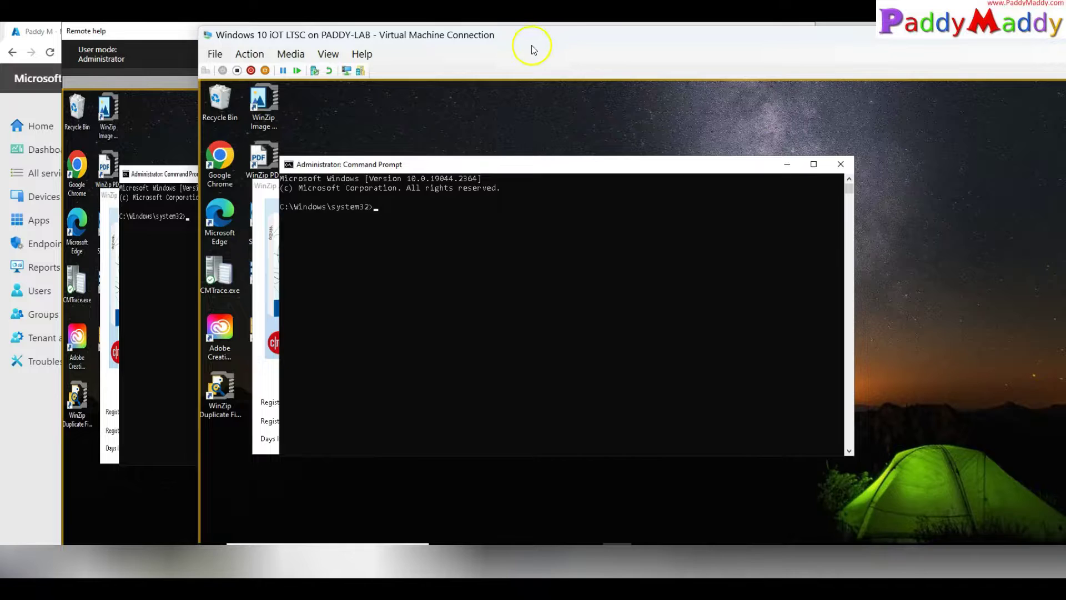
Step: Run whoami in the administrator Command Prompt to show the account it runs under
left_click_drag(528, 42, 708, 45)
left_click(664, 302)
key("Escape")
type("whoami")
key("Return")
scroll(668, 328, "up", 1, "ctrl")
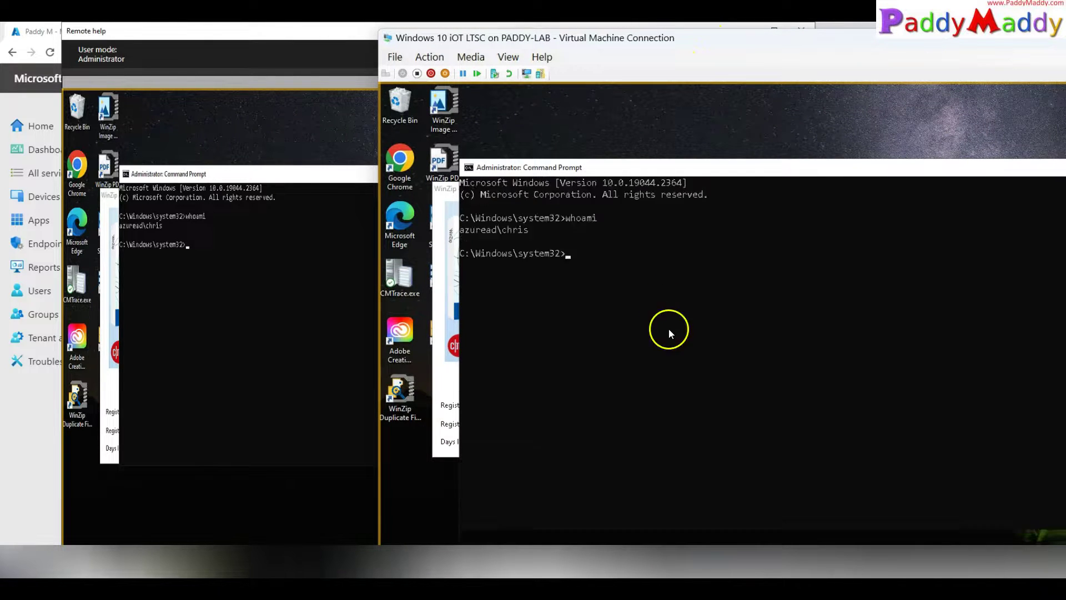
scroll(669, 330, "up", 1, "ctrl")
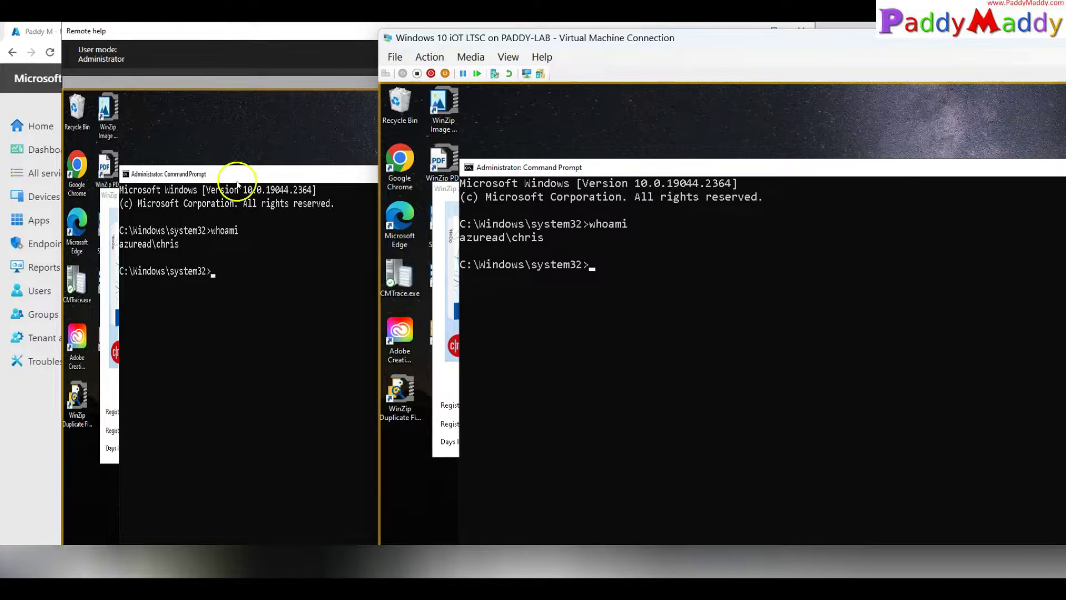
left_click(237, 185)
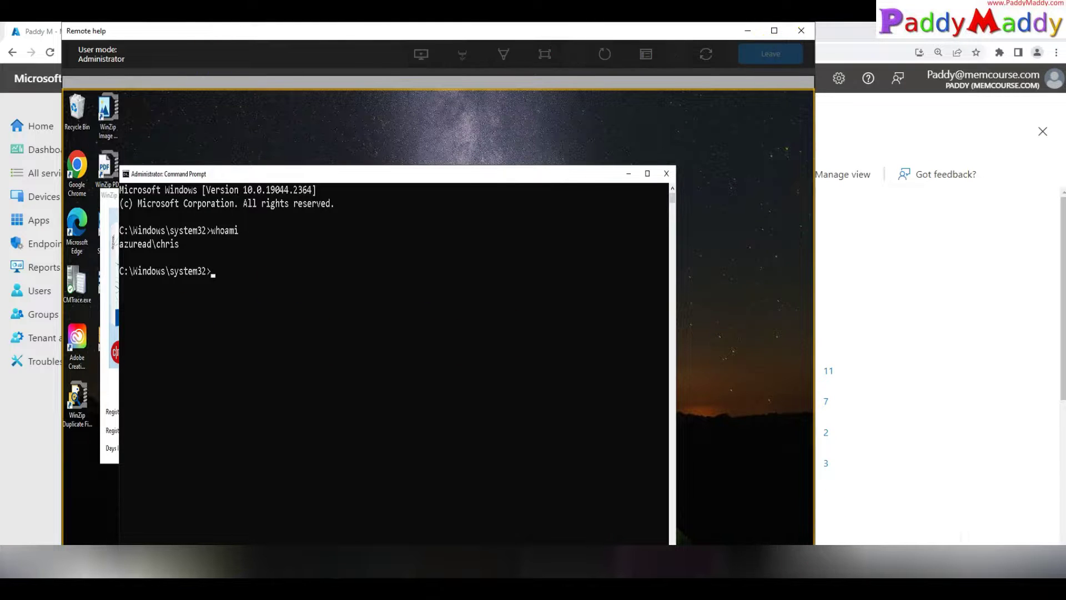
Step: Reconnect the ended Remote Help session and allow the reconnection on the device
key("alt+Tab")
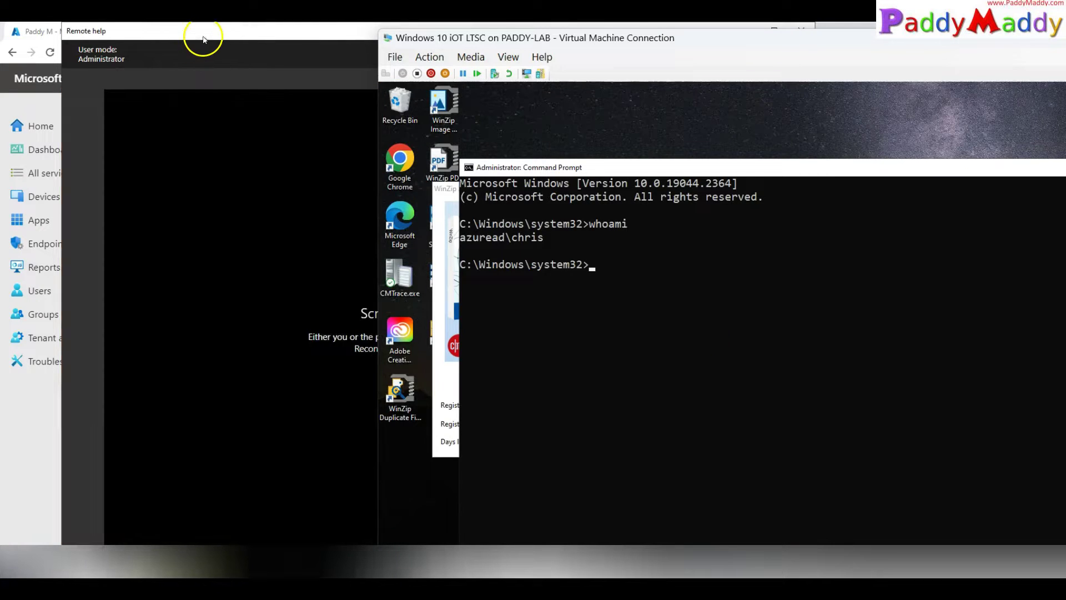
left_click(203, 39)
left_click(701, 49)
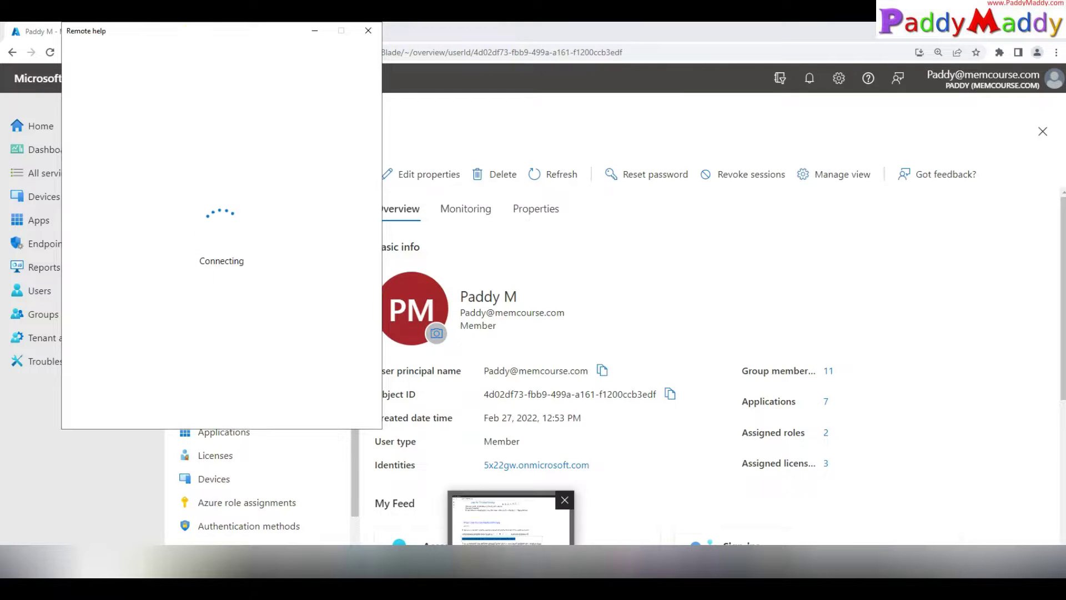
key("alt+Tab")
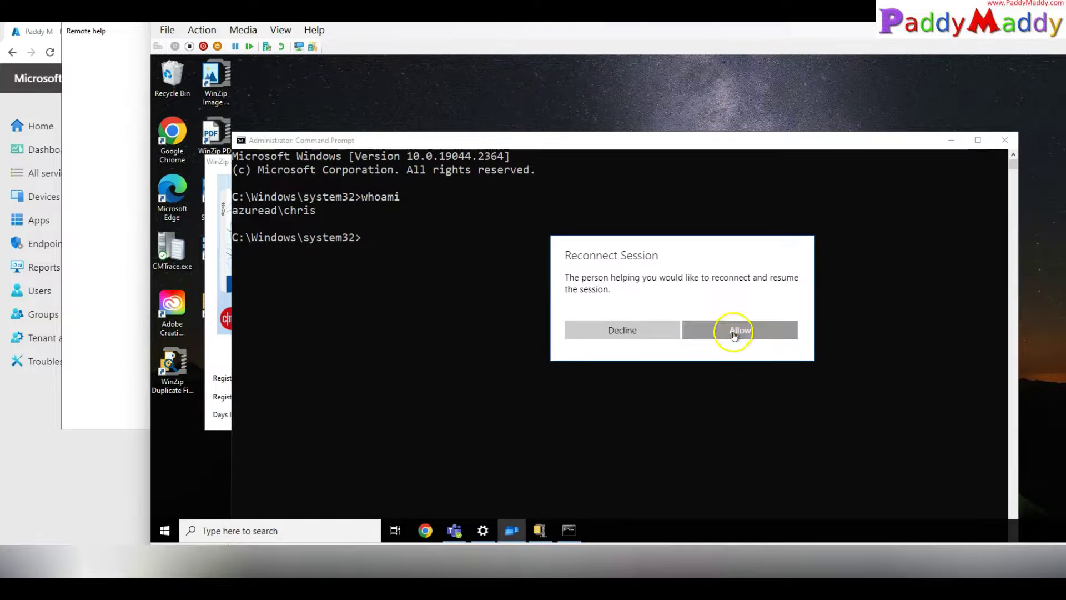
left_click(733, 332)
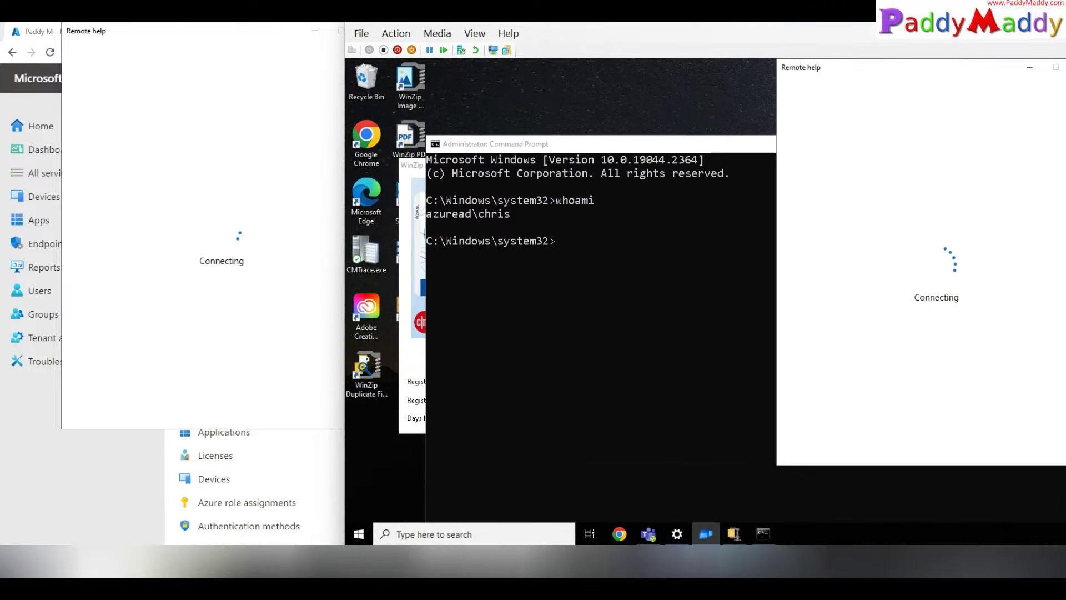
left_click_drag(863, 70, 498, 82)
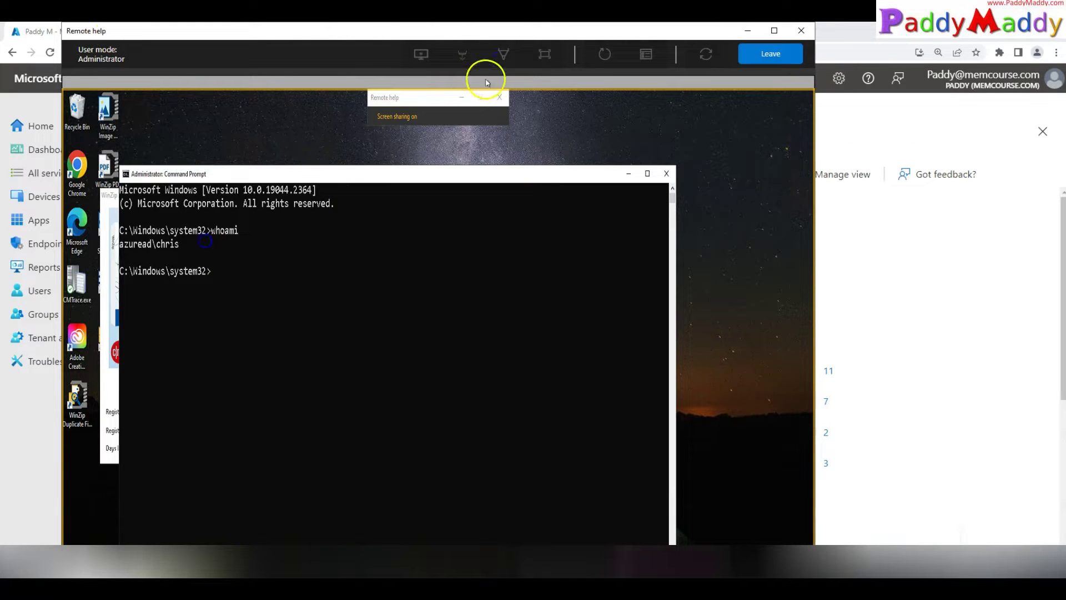
Step: Draw a red annotation loop over the Command Prompt output, then exit annotation mode
left_click(460, 53)
left_click_drag(241, 320, 230, 378)
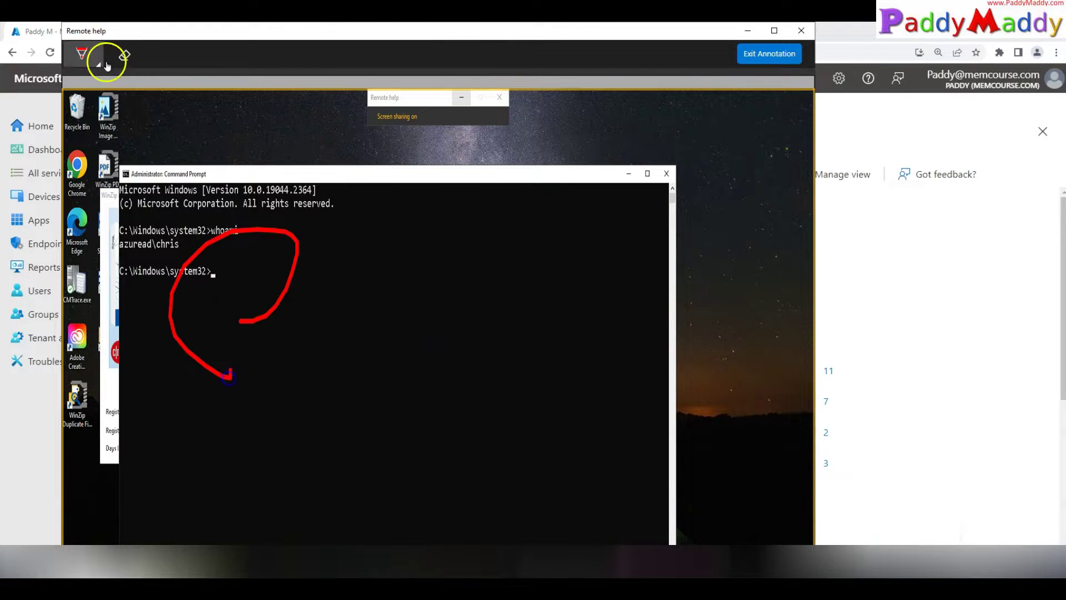
left_click(713, 558)
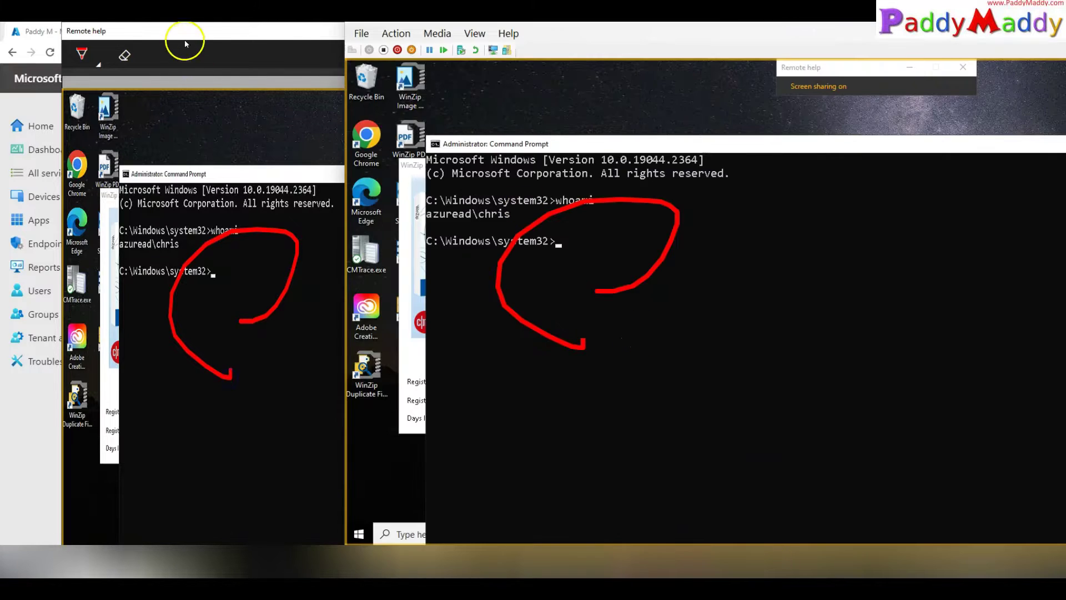
left_click(185, 44)
left_click(763, 53)
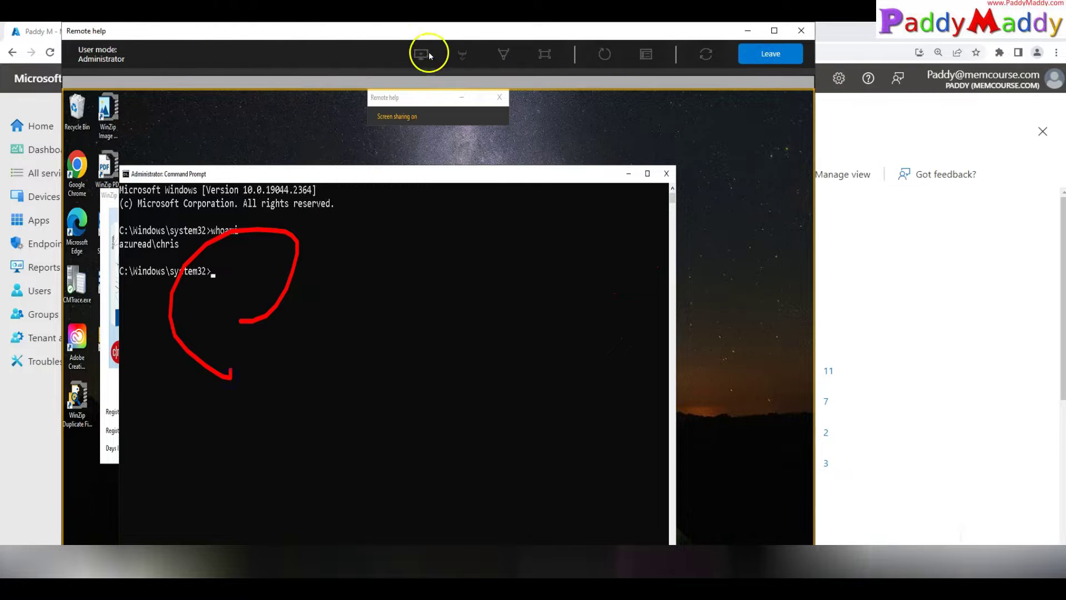
Step: Launch Task Manager on the remote device, then request a restart and cancel it
left_click(642, 57)
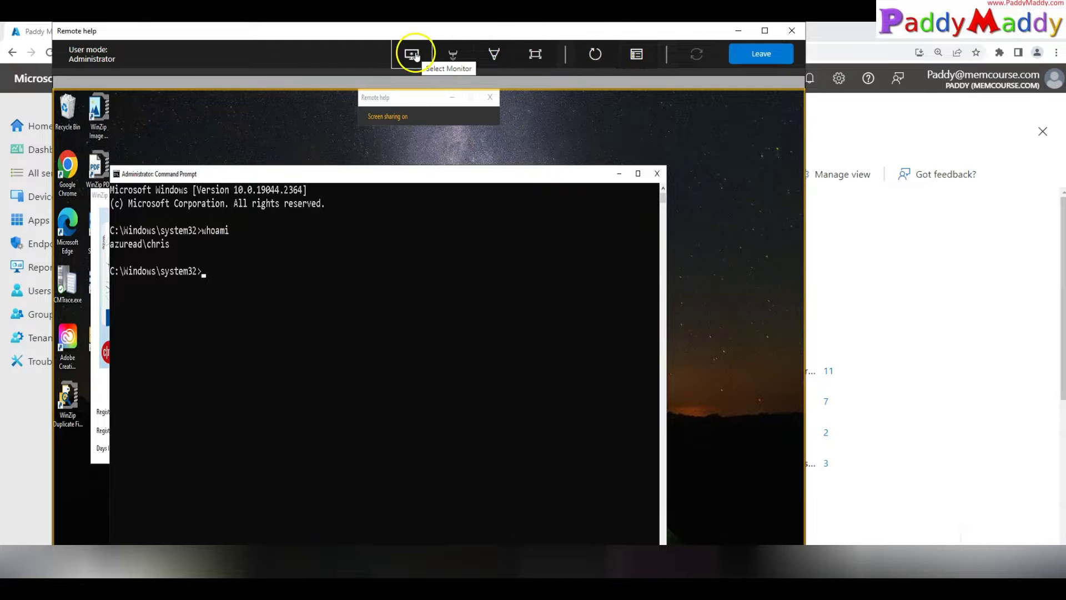
left_click(611, 62)
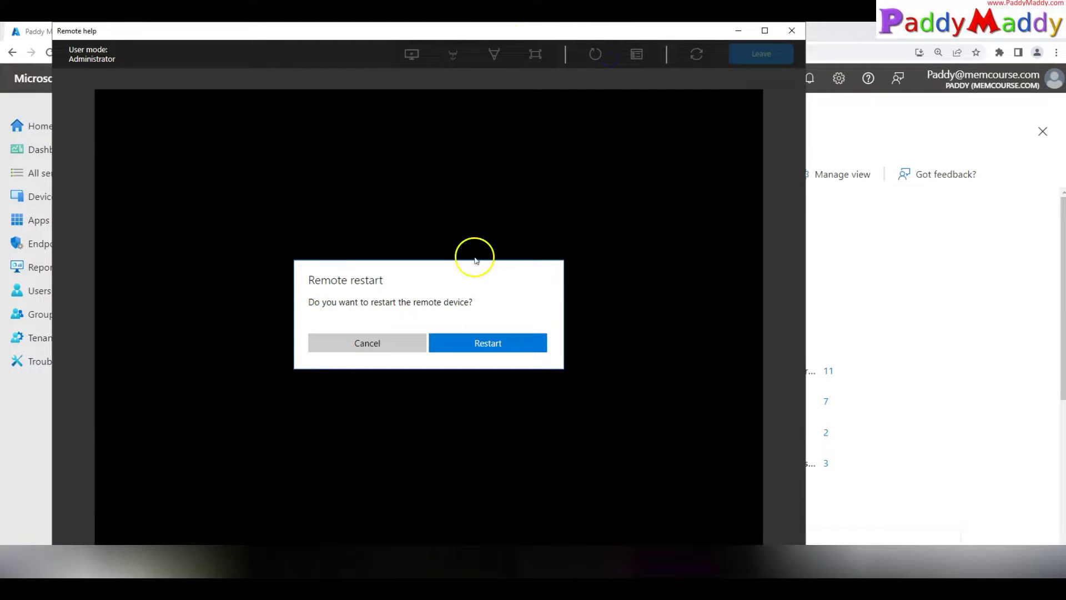
left_click_drag(320, 302, 492, 300)
left_click(345, 342)
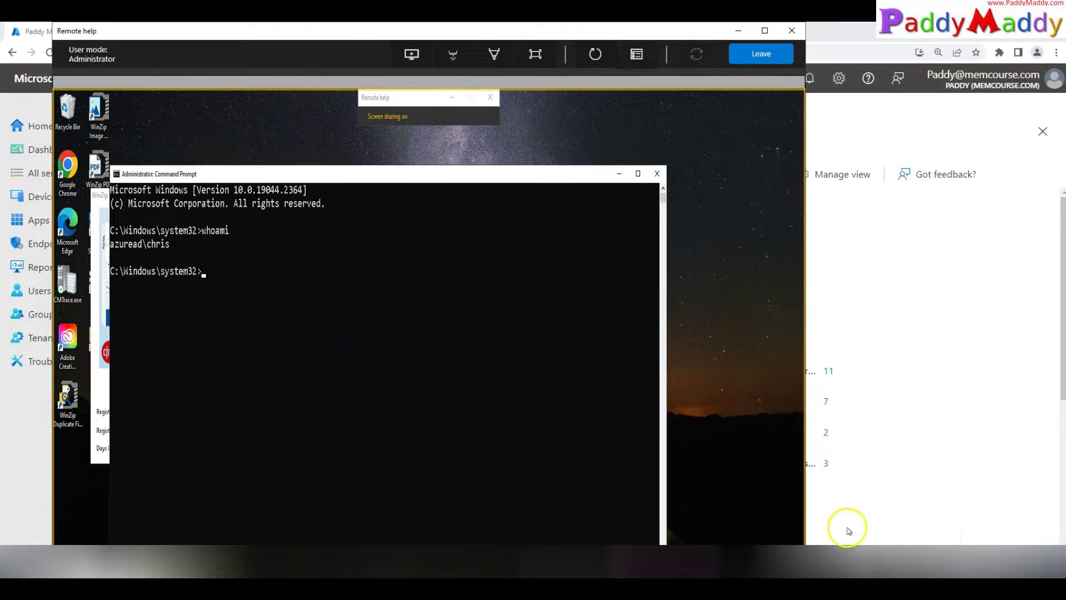
Step: Put the device's screen away and return to the Endpoint Manager Remote Help page
left_click(799, 565)
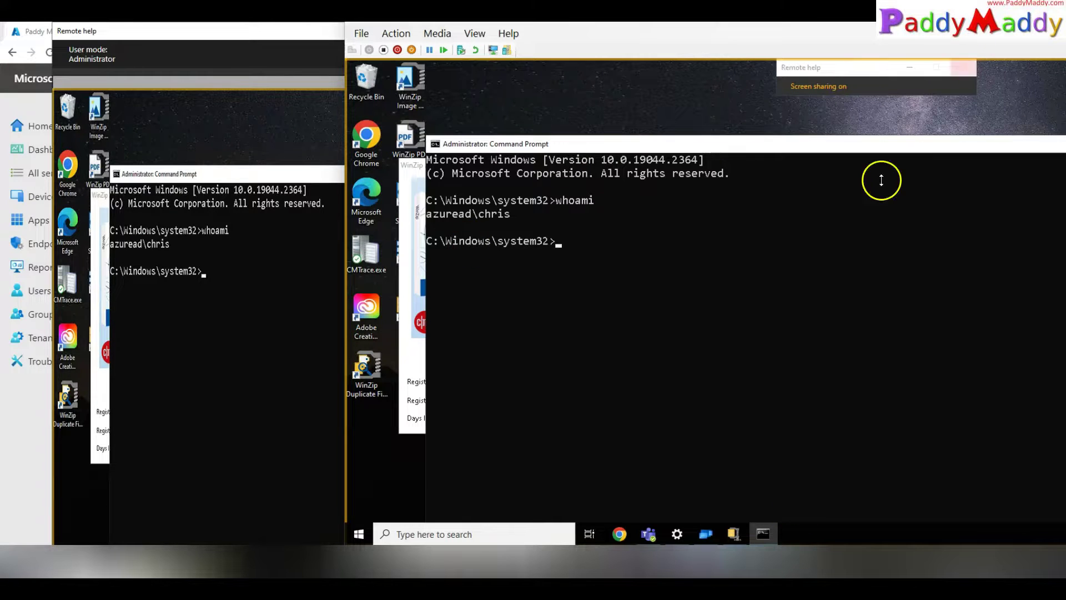
left_click(31, 33)
left_click(260, 223)
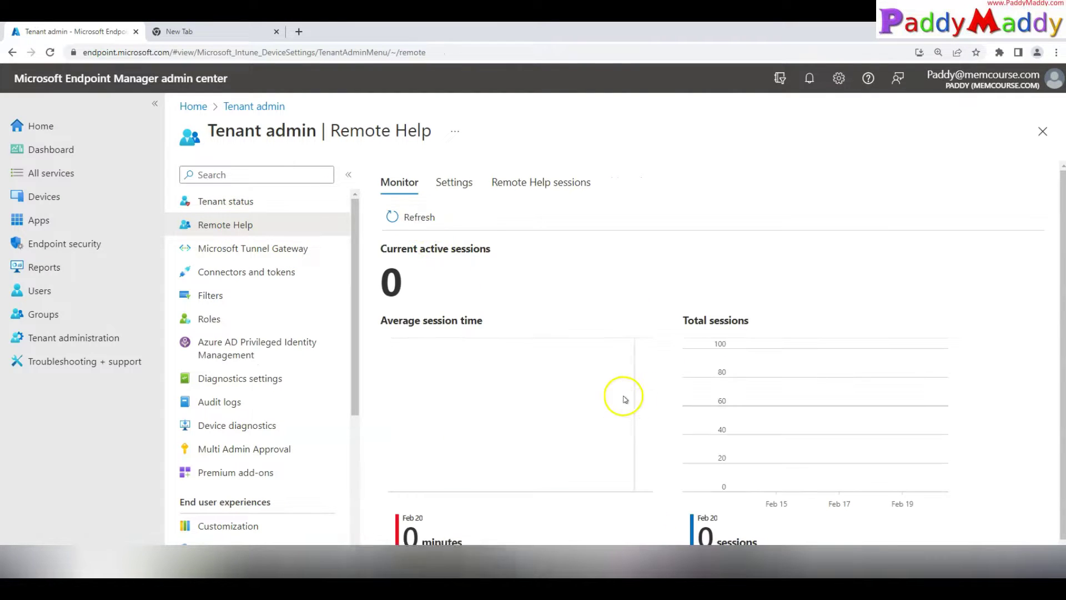
Step: Refresh the Remote Help monitoring data and check the sessions list
left_click(415, 213)
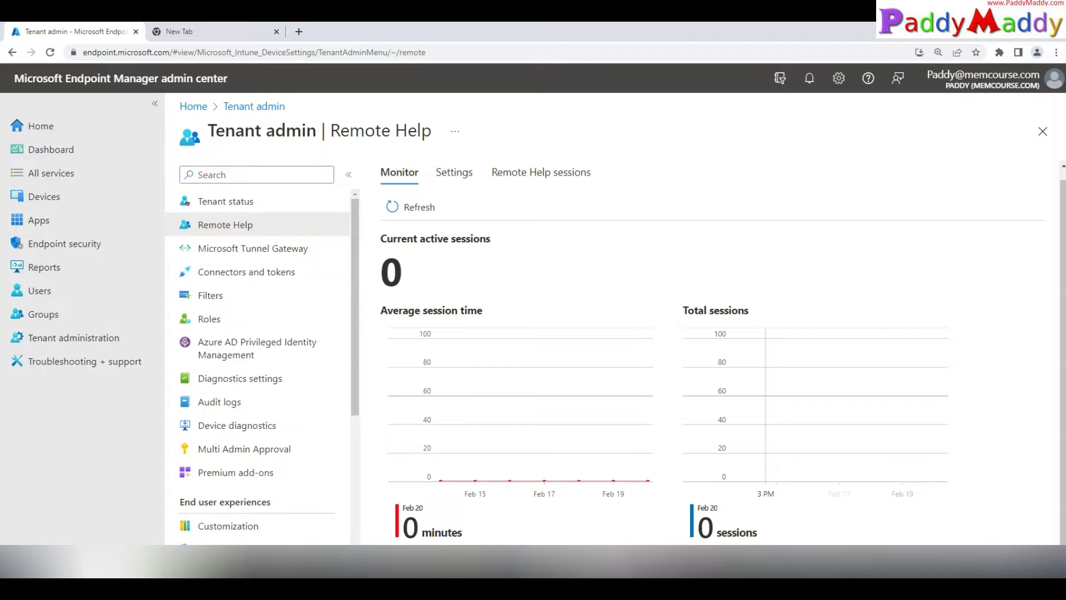
left_click(541, 172)
left_click(404, 218)
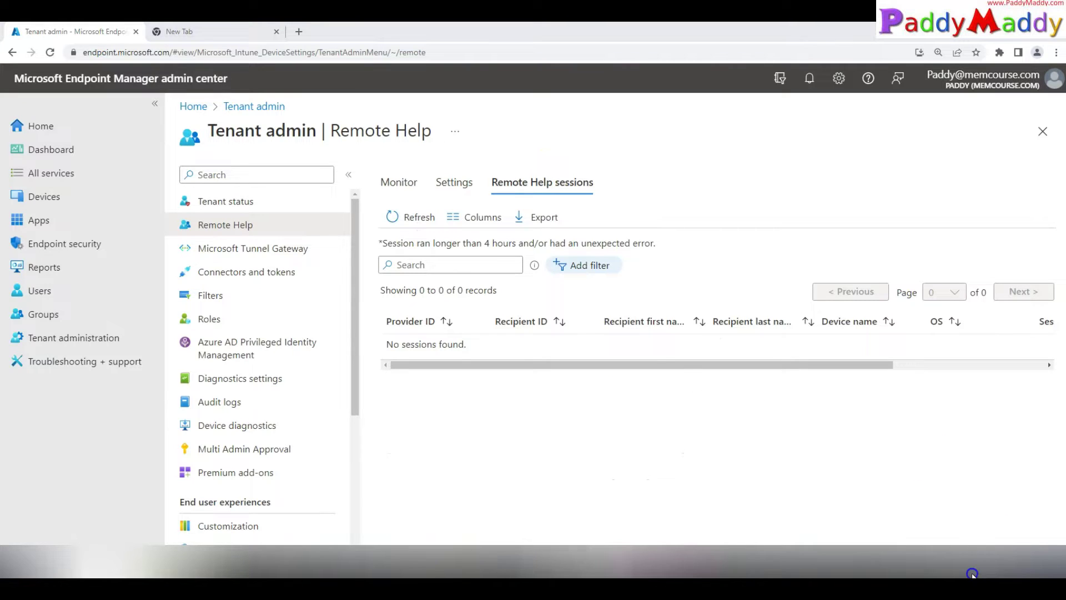
left_click_drag(503, 243, 643, 244)
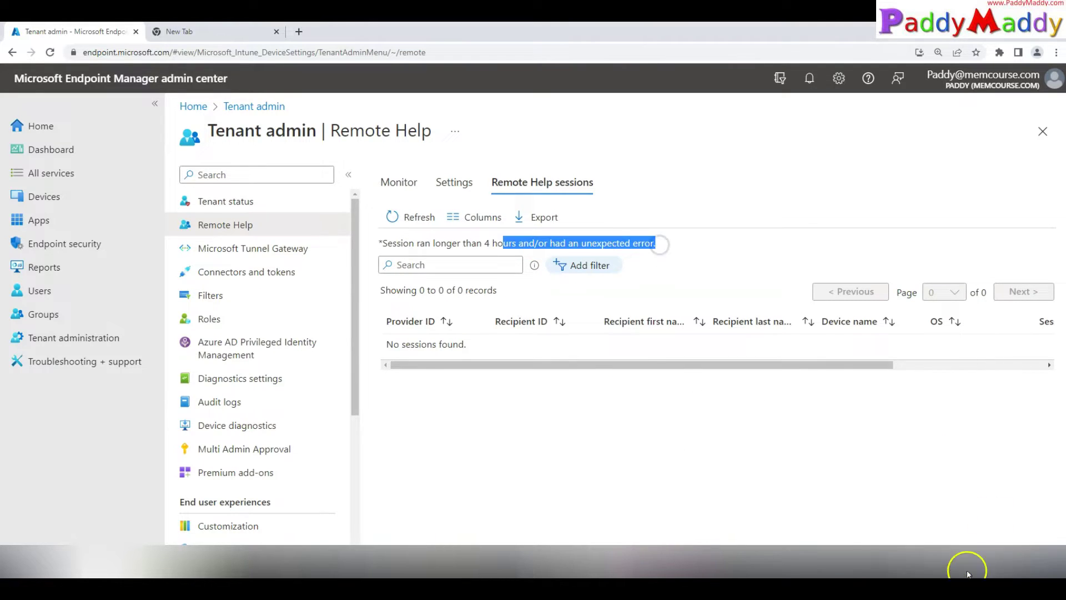
Step: Leave the Remote Help session, then return to the Endpoint Manager sessions page
left_click(963, 571)
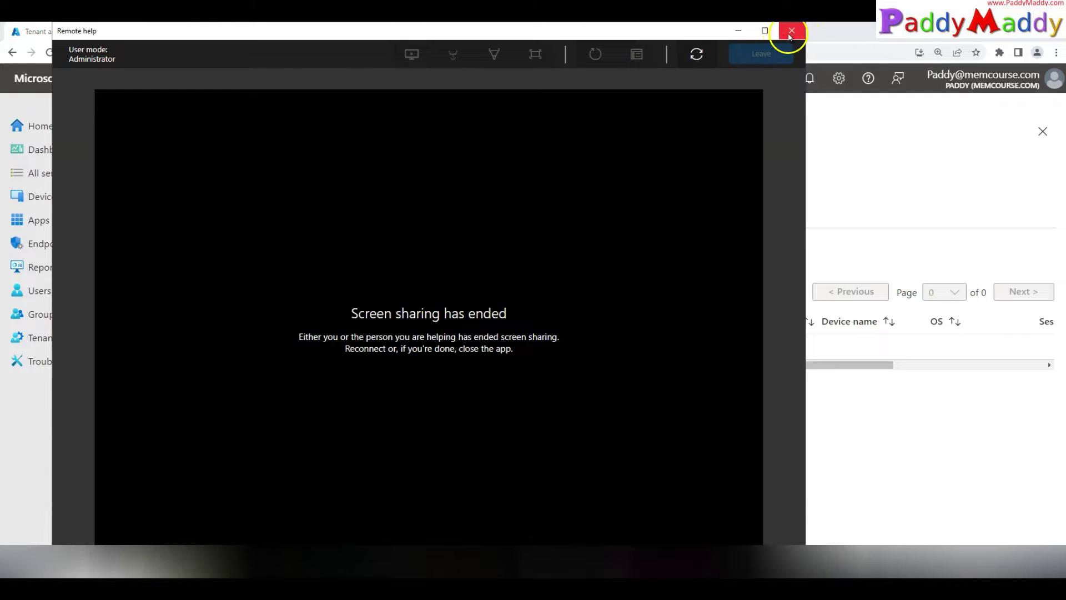
left_click(792, 31)
key("alt+Tab")
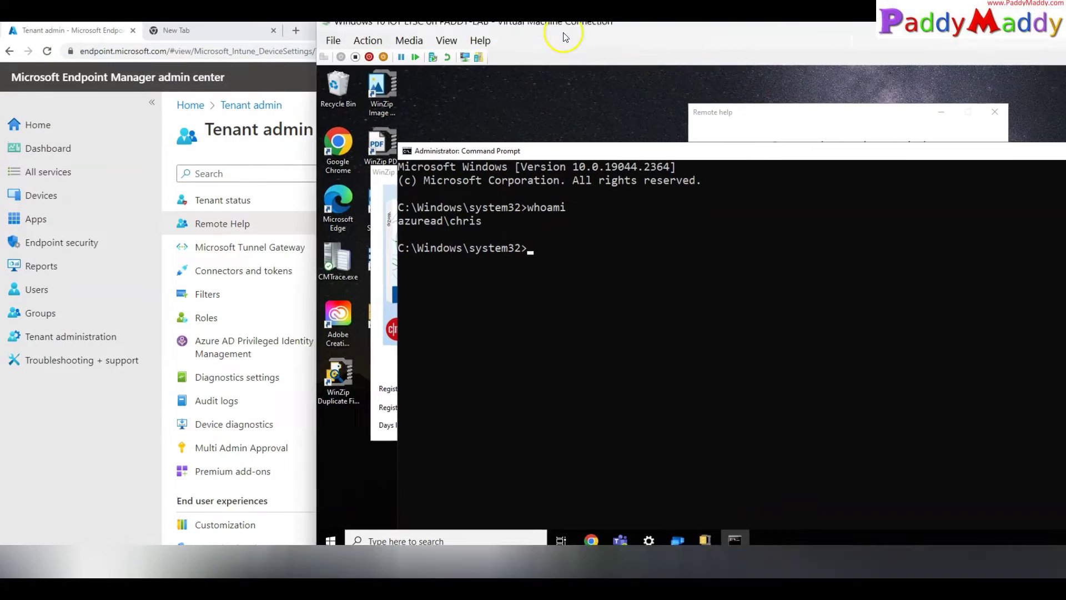
key("alt+Tab")
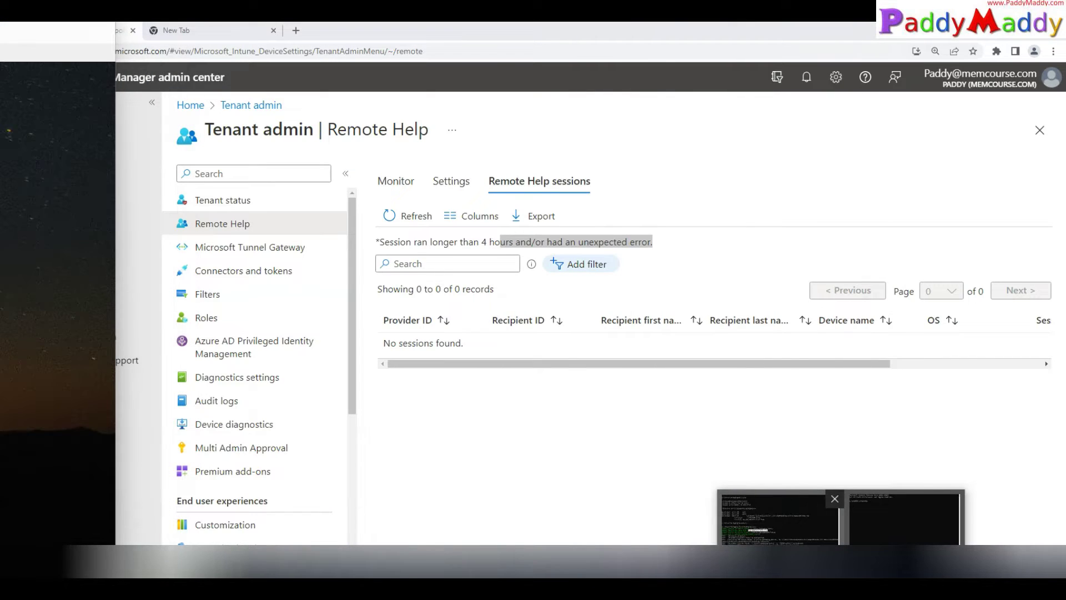
Step: Refresh the Monitor and Remote Help sessions tabs until the new DESKTOP-RBCPCCA session appears
left_click(412, 216)
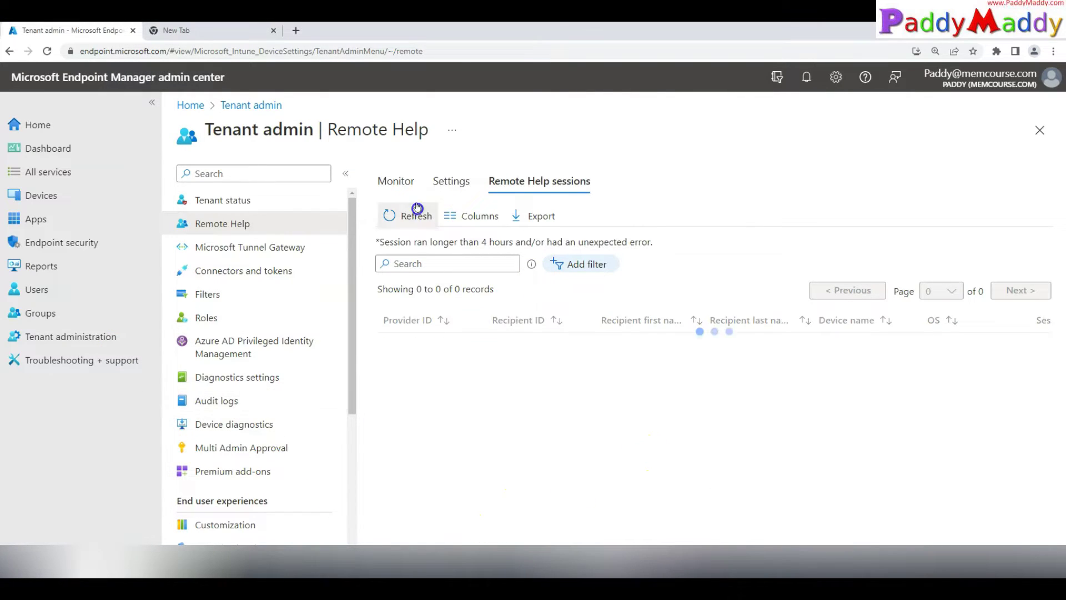
left_click(396, 181)
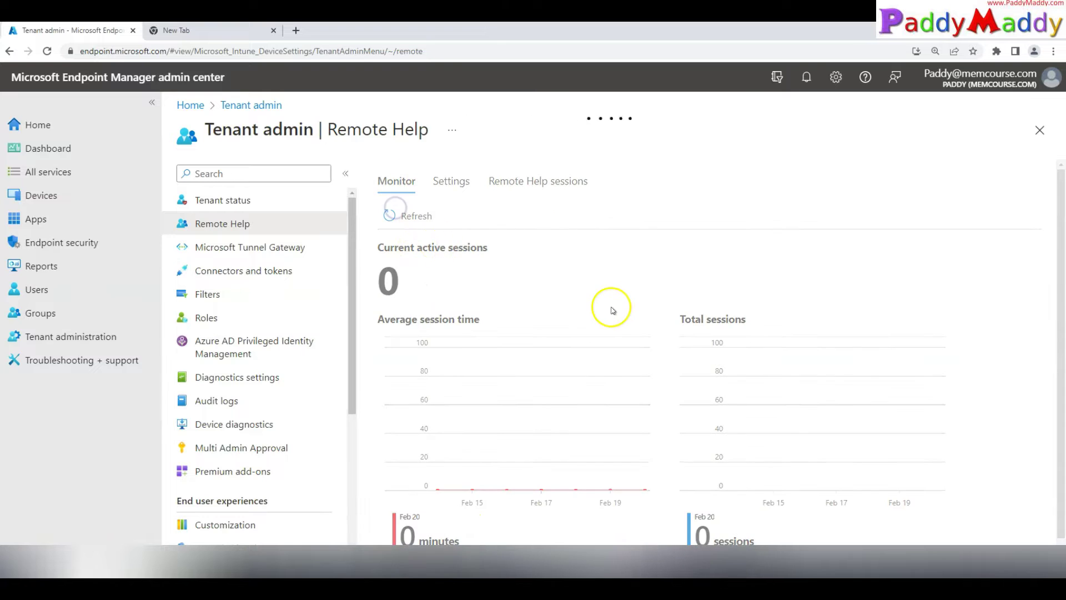
scroll(310, 200, "down", 3)
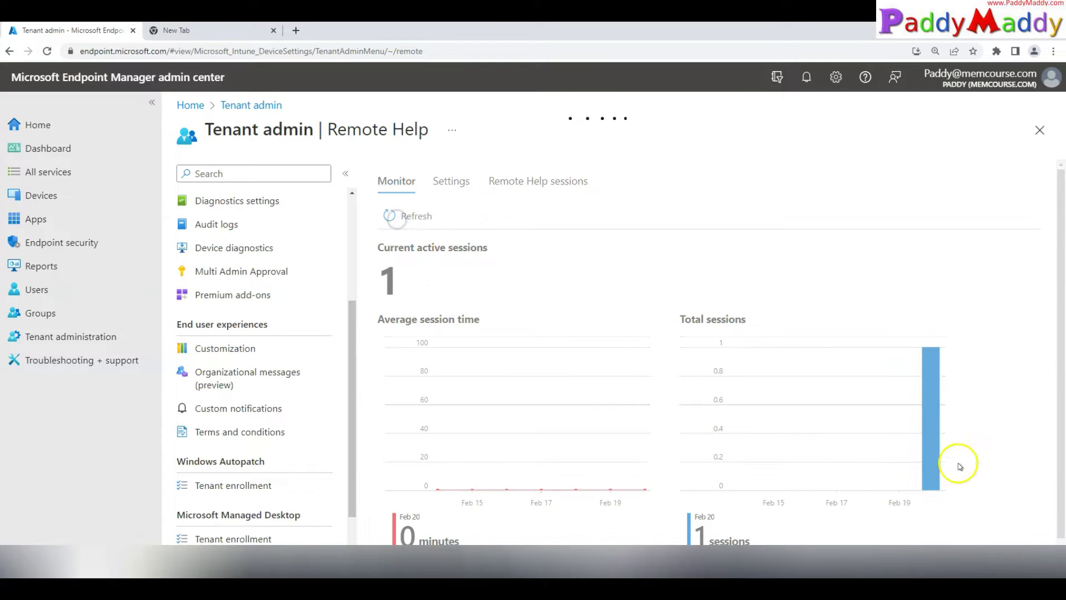
left_click(454, 182)
left_click(508, 183)
left_click(410, 216)
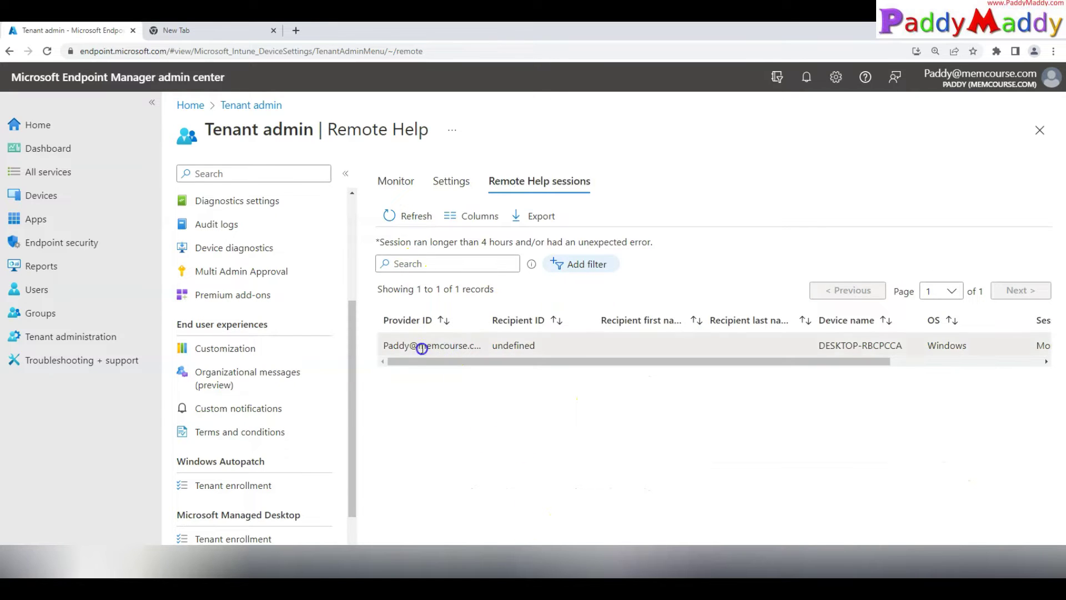
left_click_drag(704, 361, 500, 361)
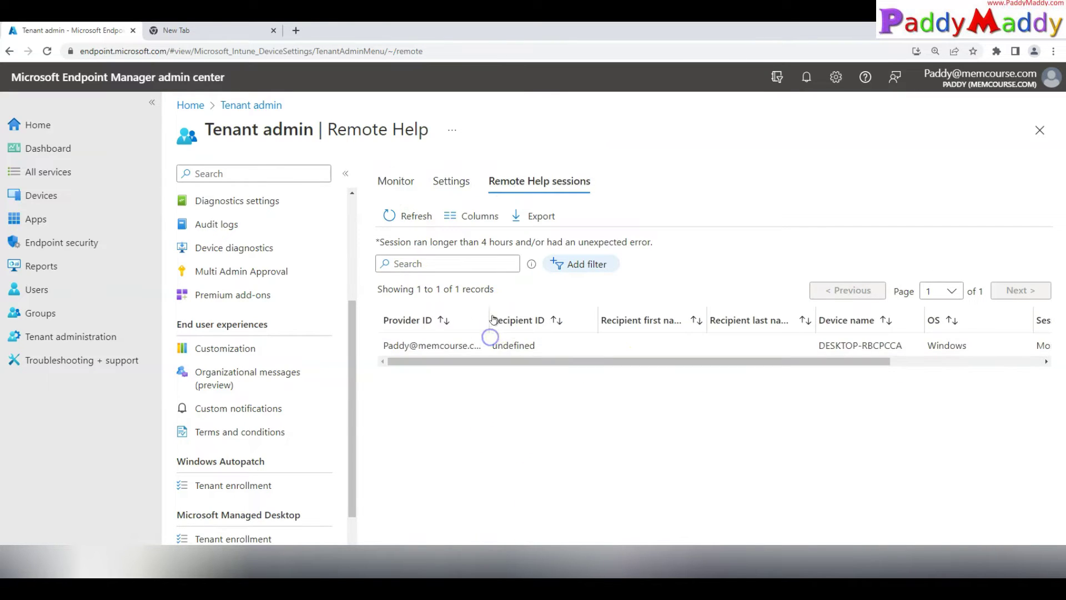
left_click_drag(868, 361, 955, 357)
left_click_drag(770, 345, 913, 361)
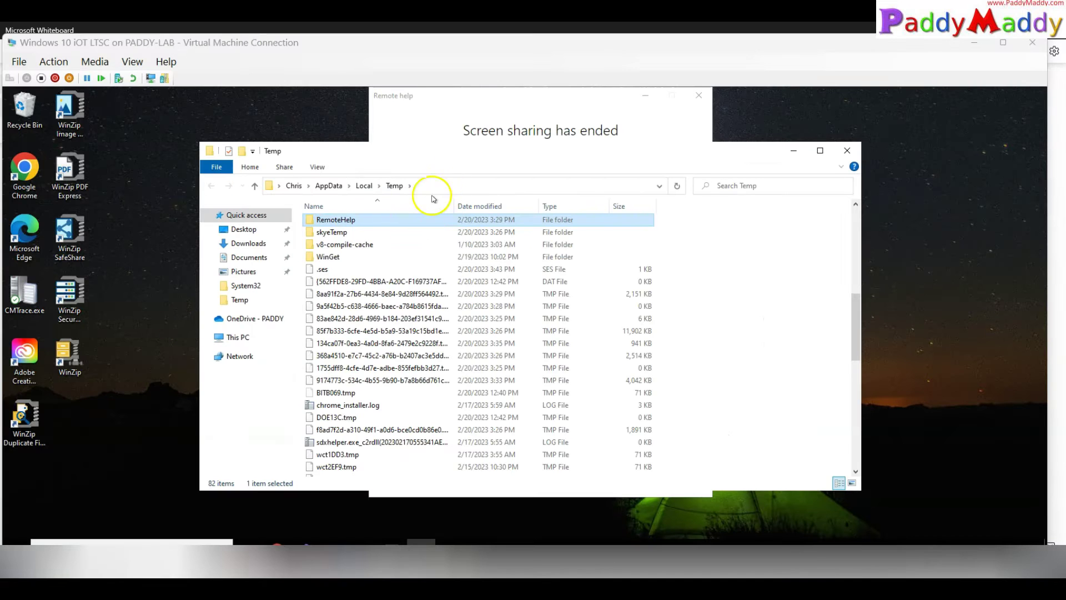
left_click(460, 185)
Step: Browse the Temp\RemoteHelp\EBWebView folder in File Explorer
left_click(460, 185)
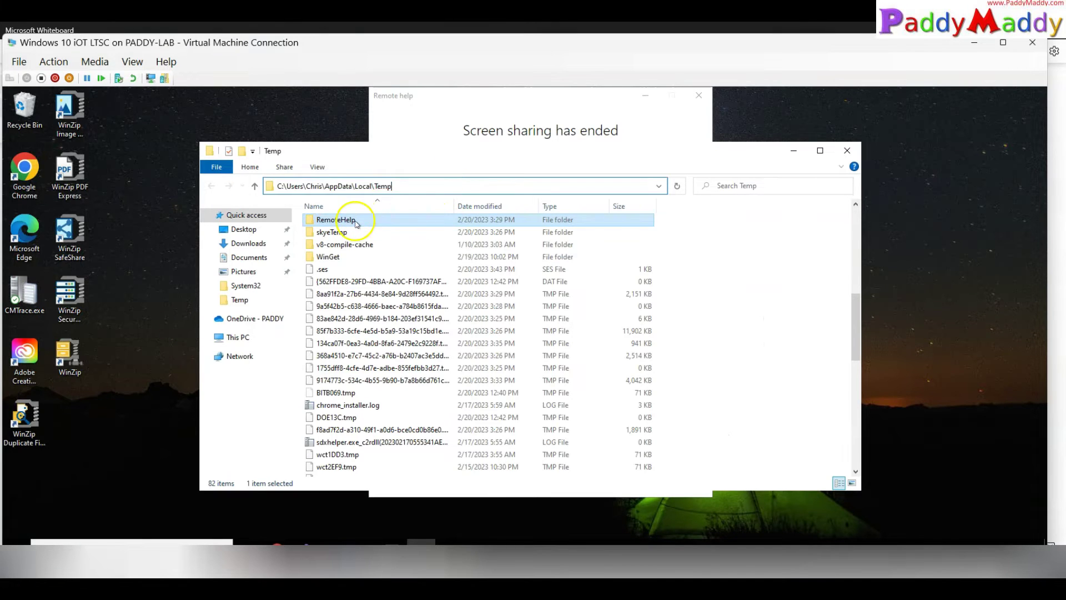
double_click(355, 224)
double_click(345, 222)
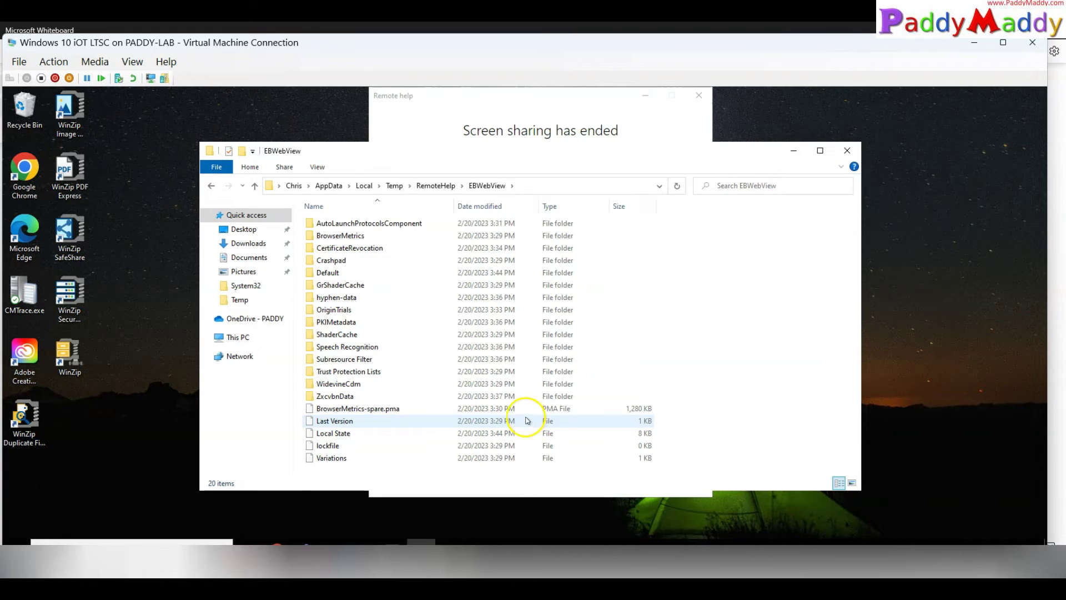
key("alt+Up")
left_click(394, 185)
double_click(357, 471)
double_click(335, 223)
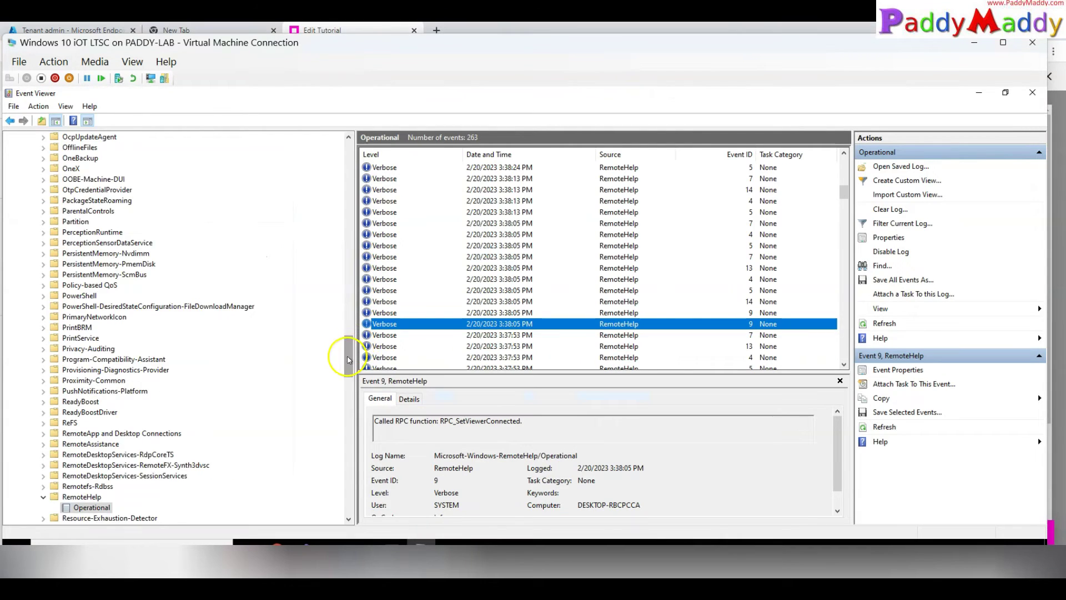
Step: Open the Microsoft > Windows > RemoteHelp > Operational log in Event Viewer, listing 263 events
left_click_drag(349, 342, 333, 376)
left_click(66, 243)
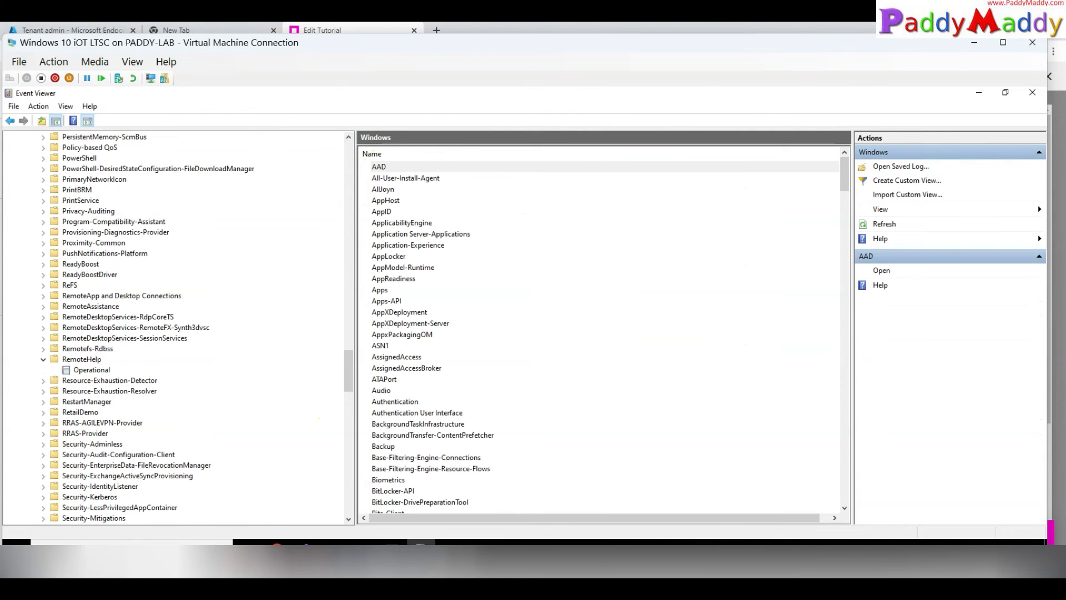
left_click(82, 358)
left_click(92, 369)
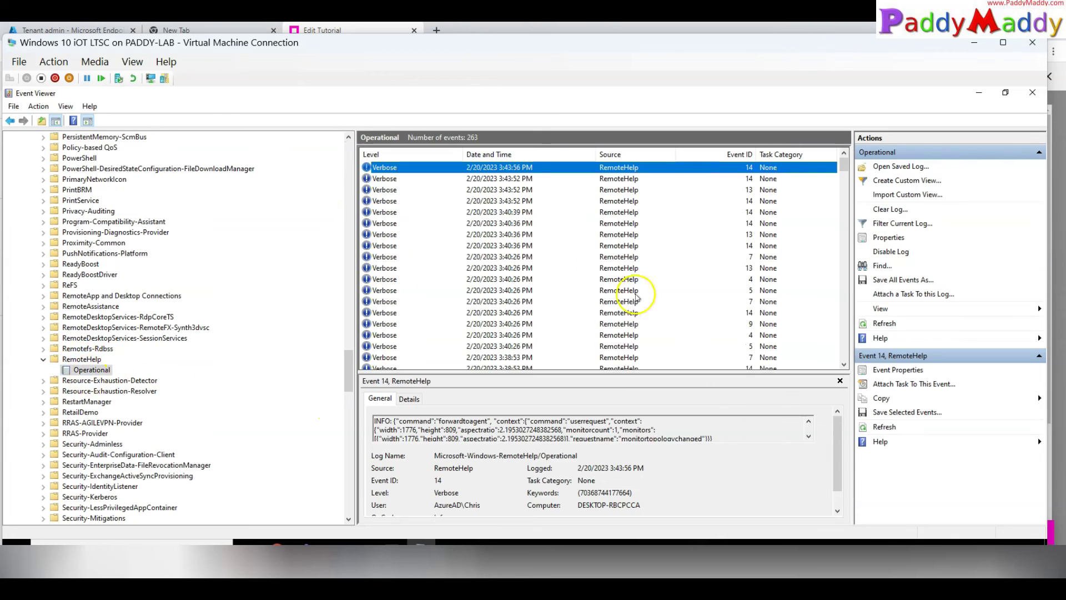